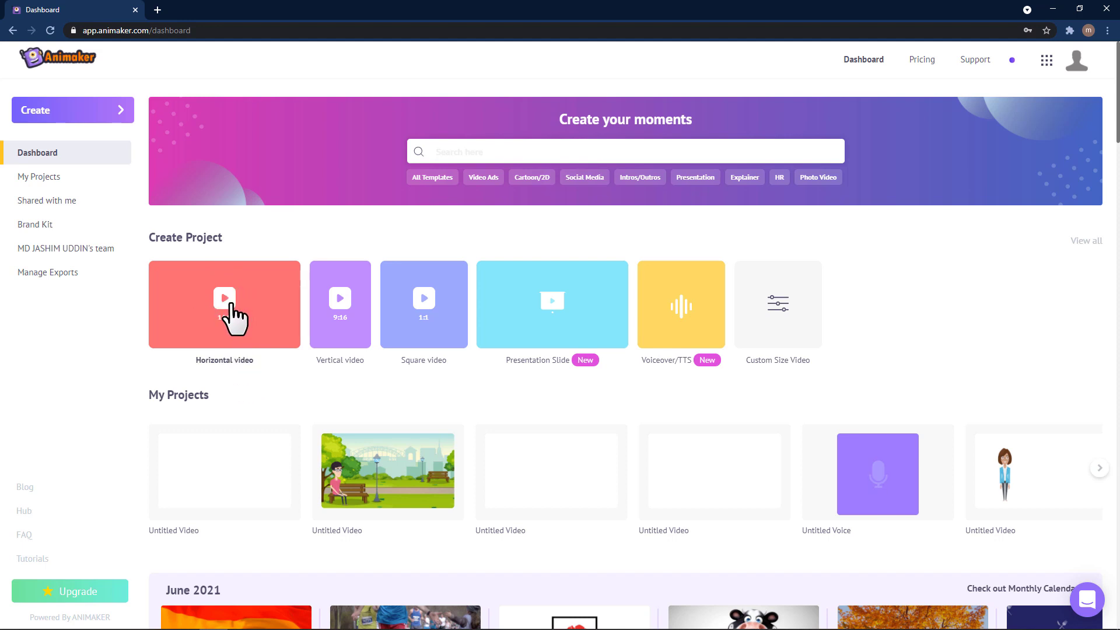
# Step: Create a blank horizontal video project
pyautogui.click(234, 307)
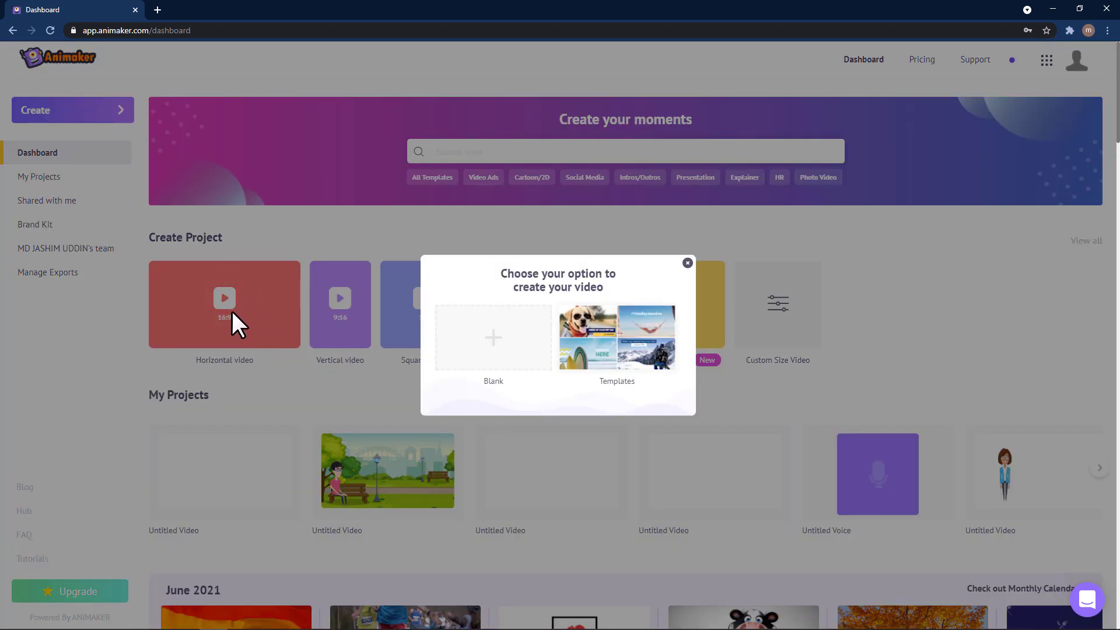
pyautogui.click(501, 346)
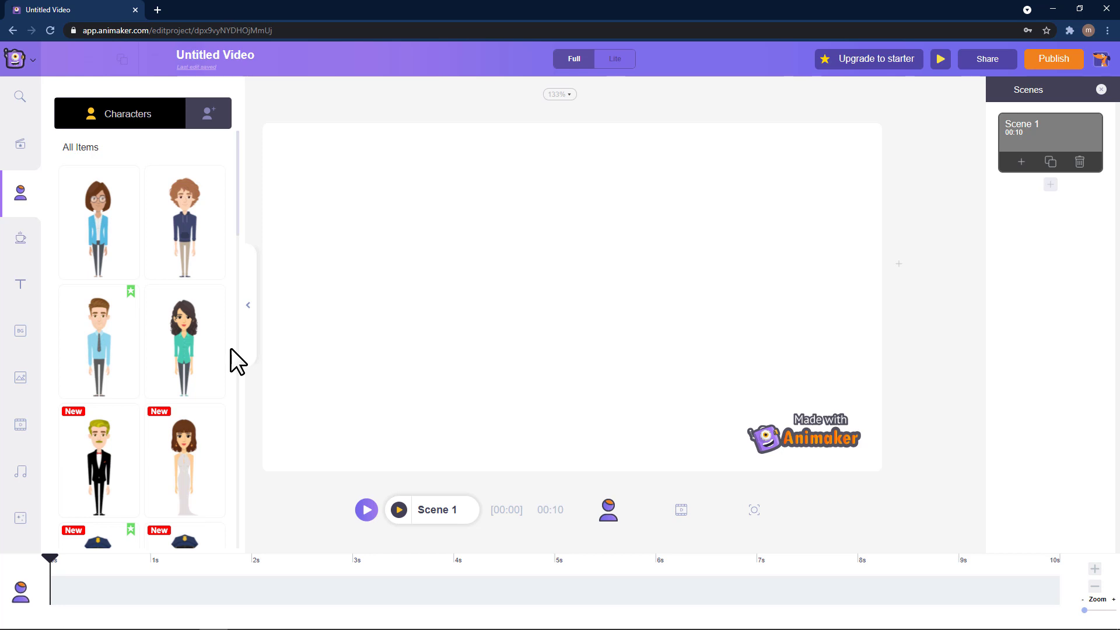
# Step: View the available backgrounds and open the project's uploads area
pyautogui.click(21, 331)
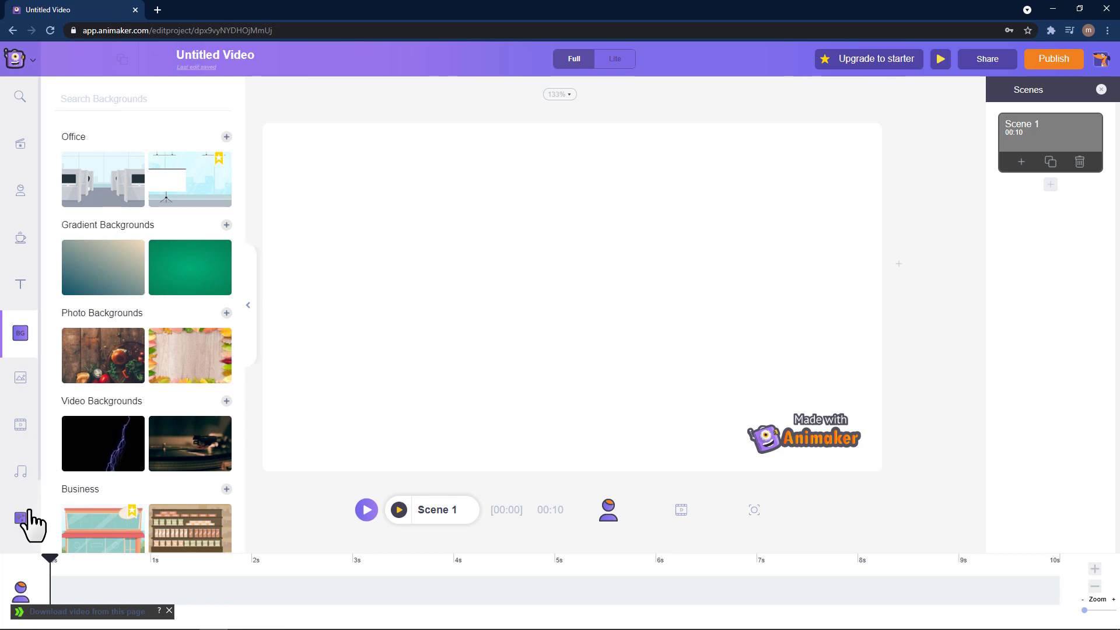
pyautogui.scroll(-1, 43, 480)
pyautogui.scroll(-2, 28, 520)
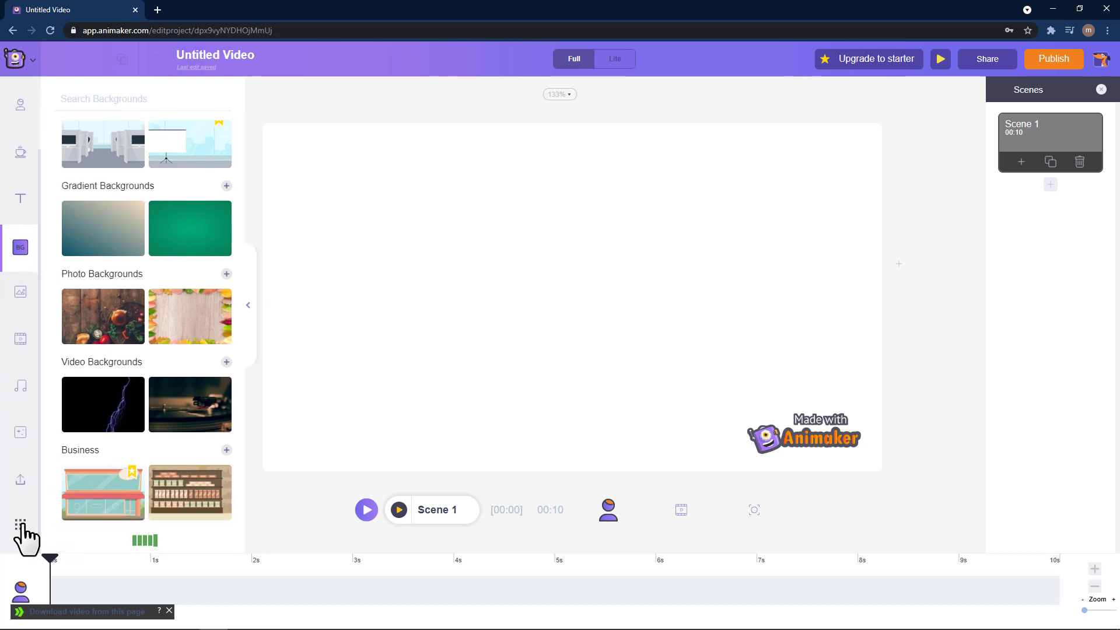
pyautogui.click(20, 483)
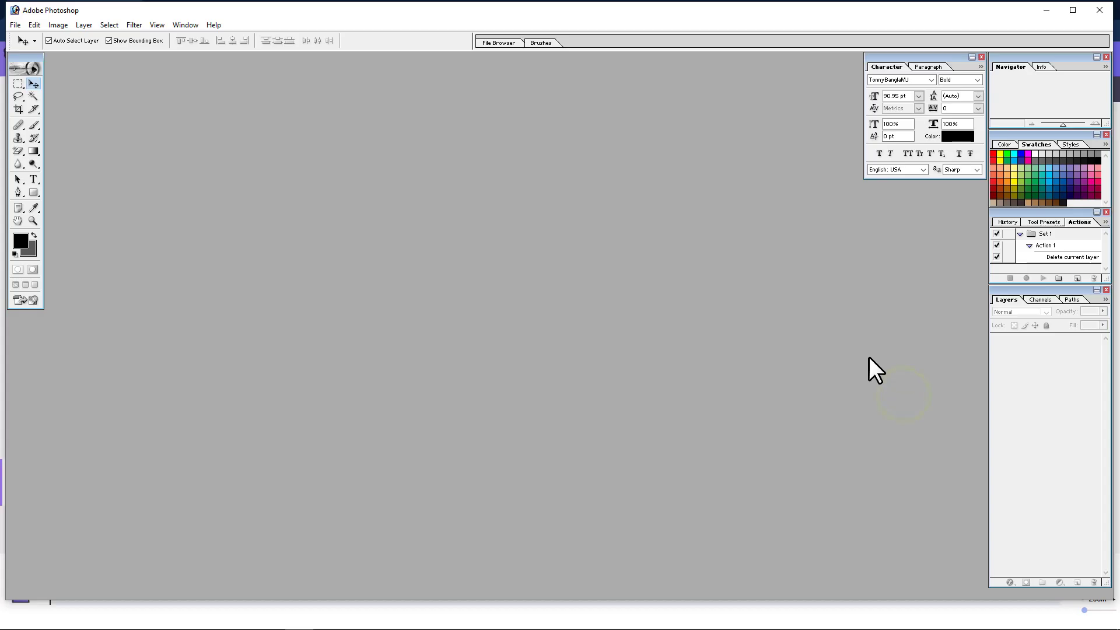
# Step: Switch to Photoshop and open the interior-wall-with-green-plant-shelf-3d-rendering image from the animaker.com folder
pyautogui.doubleClick(478, 17)
pyautogui.doubleClick(447, 124)
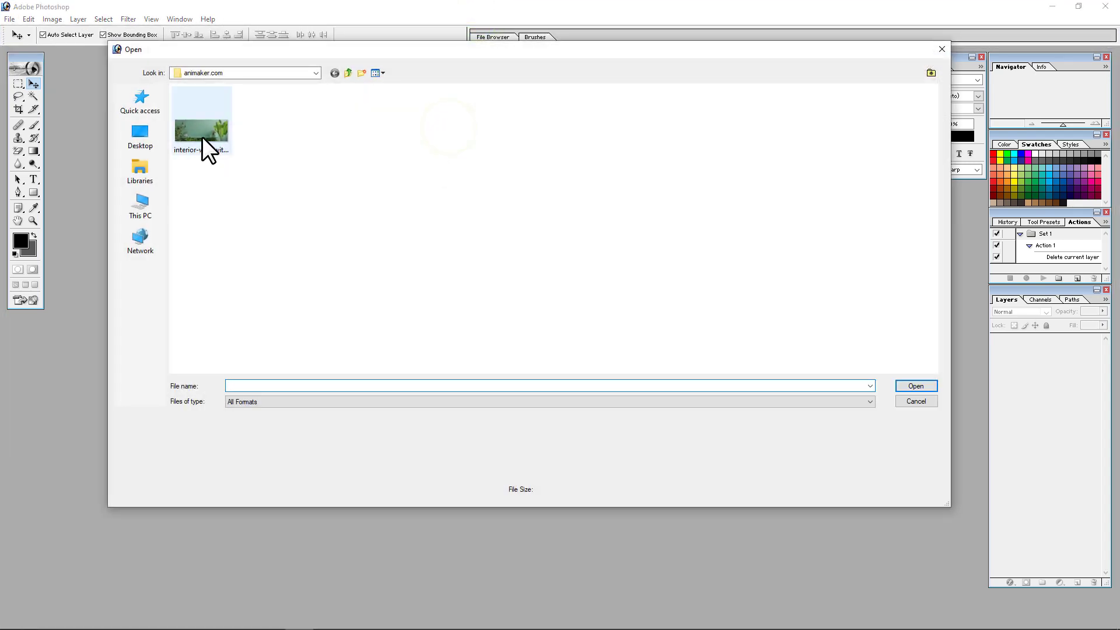
pyautogui.click(212, 131)
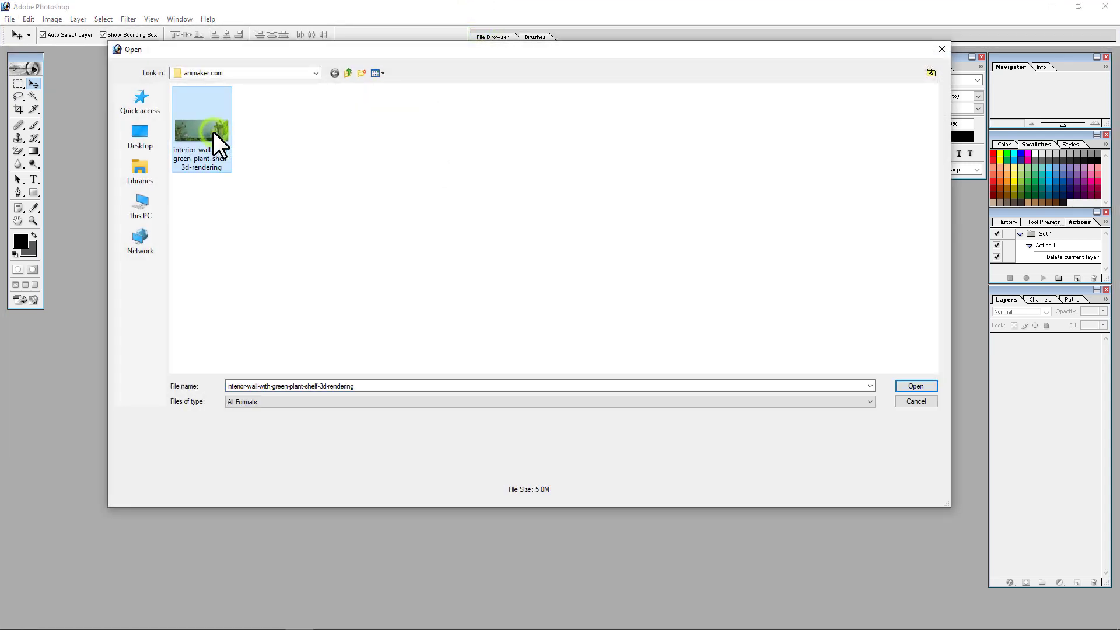
pyautogui.doubleClick(213, 131)
pyautogui.moveTo(300, 54); pyautogui.dragTo(303, 118)
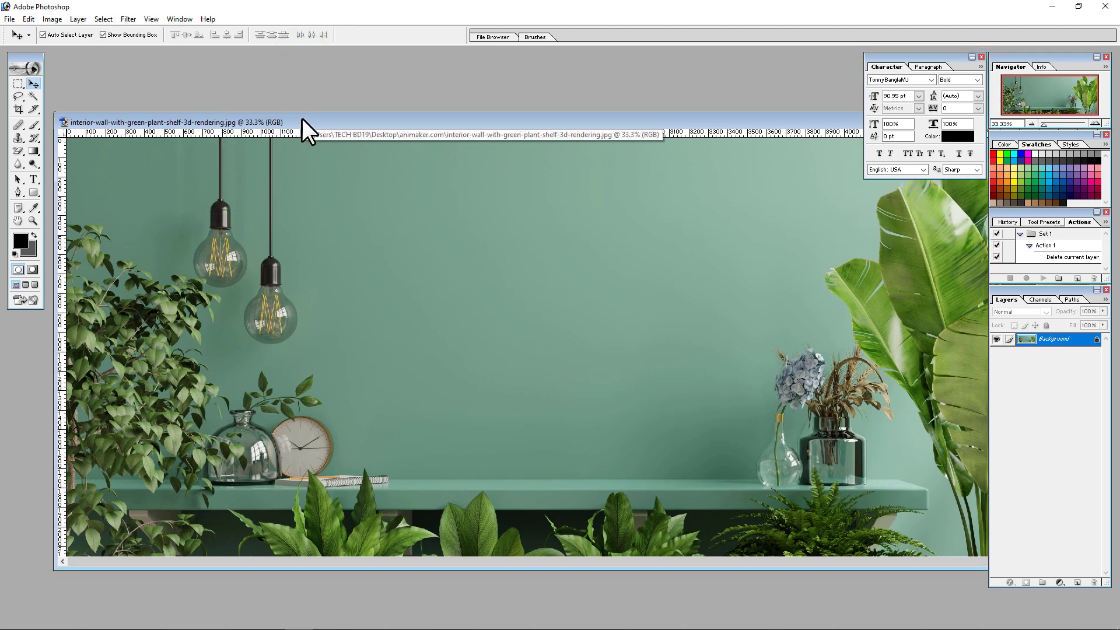
pyautogui.hotkey('ctrl', '-')
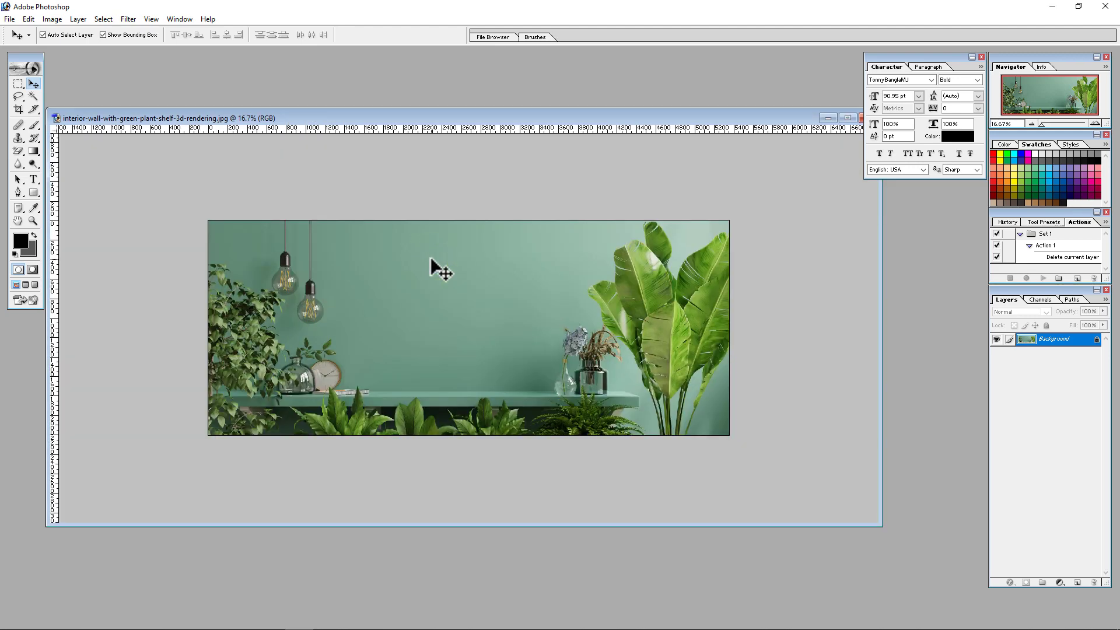
# Step: Create a white RGB document with the 1920 x 1080 HDTV 1080i preset at 72 pixels/inch
pyautogui.hotkey('ctrl', 'n')
pyautogui.click(567, 265)
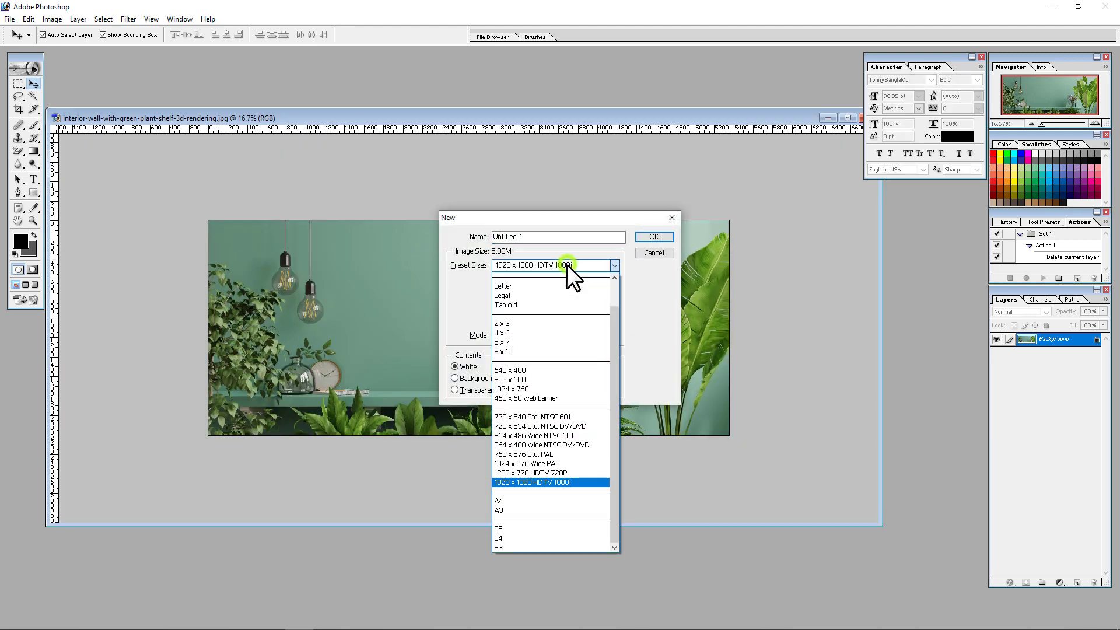
pyautogui.click(539, 482)
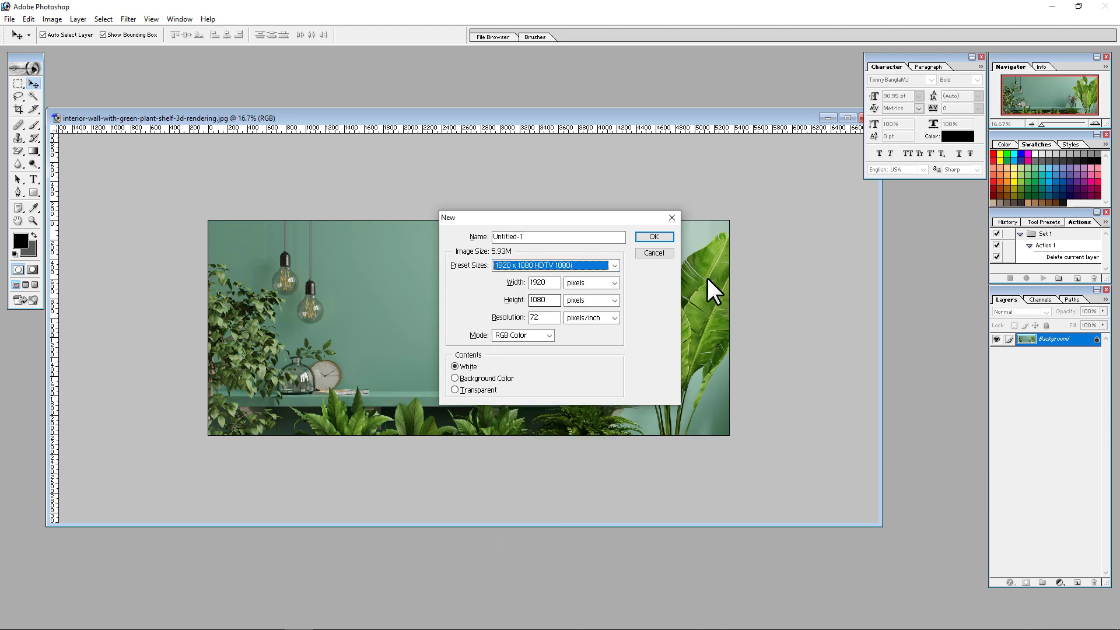
pyautogui.click(654, 237)
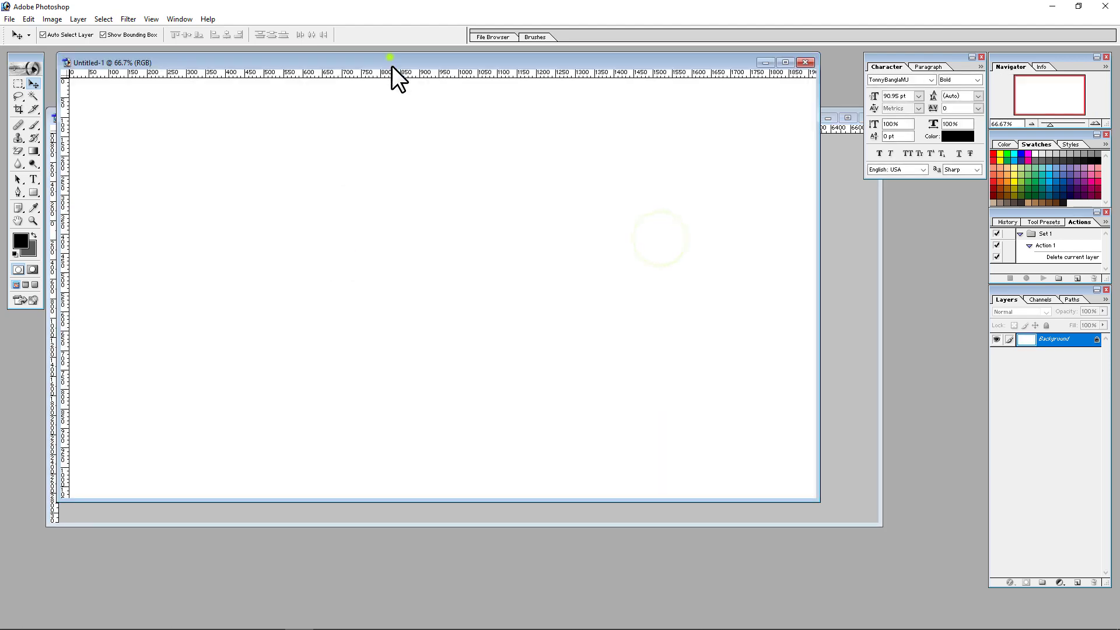
pyautogui.moveTo(389, 58); pyautogui.dragTo(407, 117)
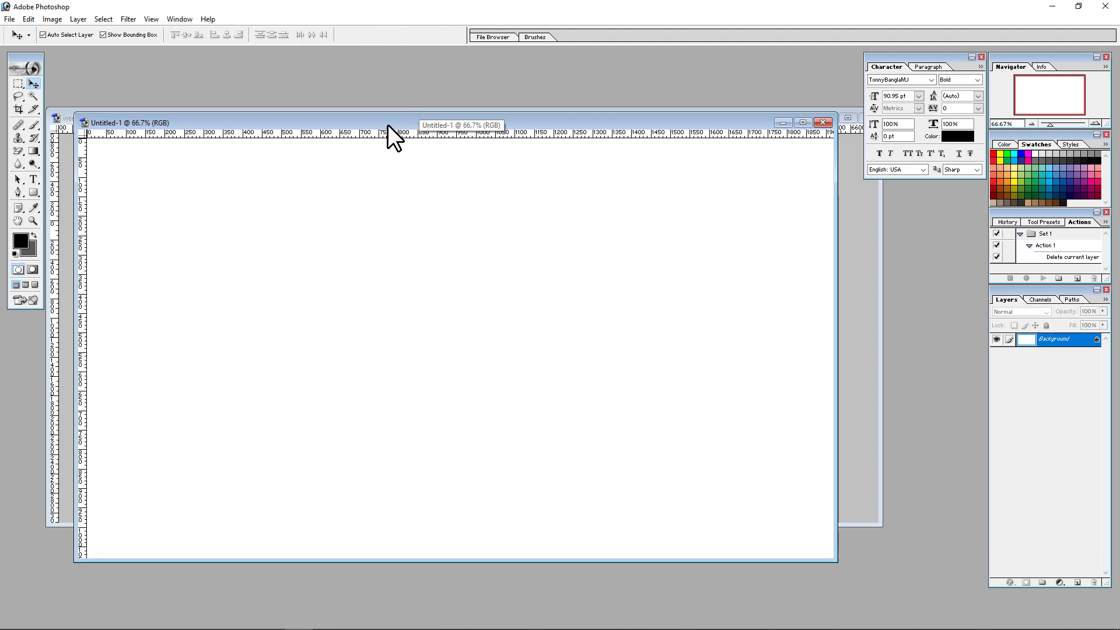
pyautogui.moveTo(390, 119); pyautogui.dragTo(394, 92)
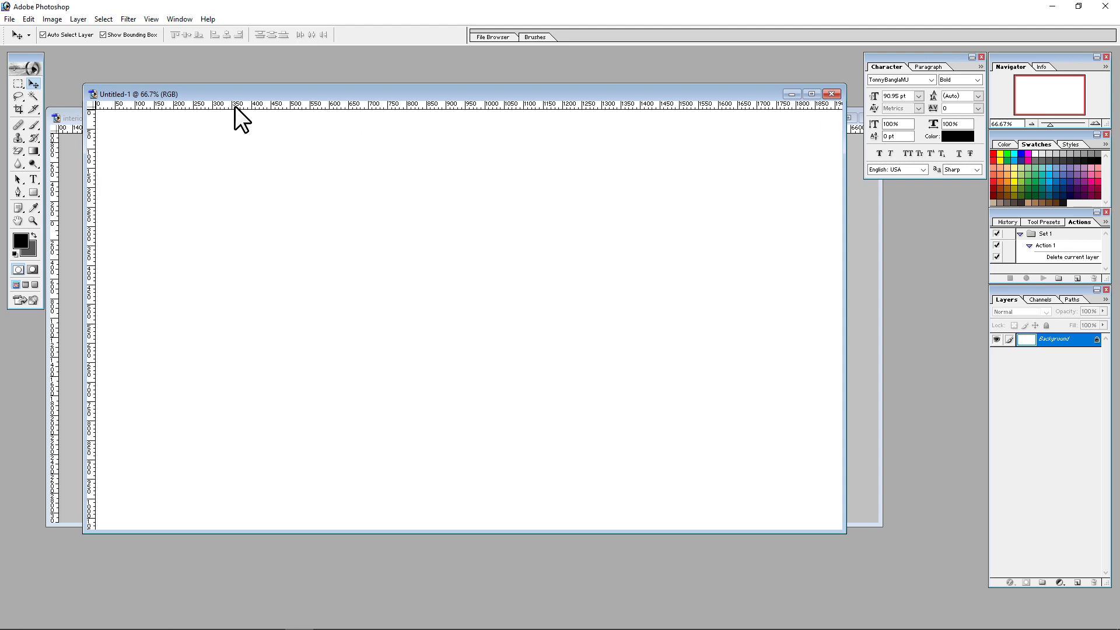
# Step: Add a horizontal guide about 900 px below the canvas top and fill the background with black
pyautogui.moveTo(574, 105); pyautogui.dragTo(176, 459)
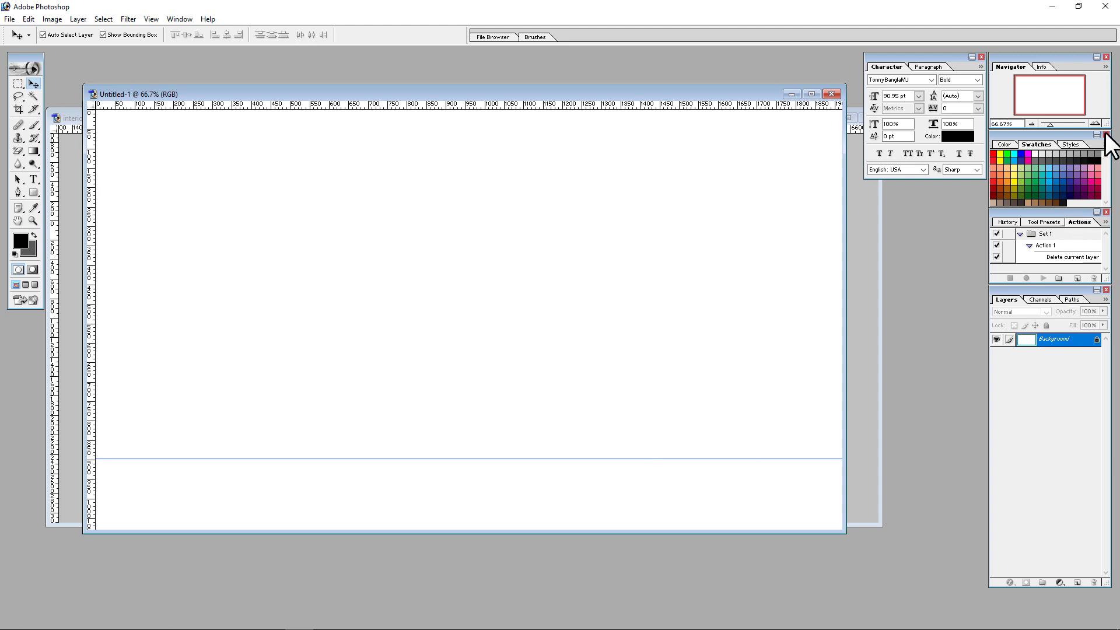
pyautogui.hotkey('alt', 'BackSpace')
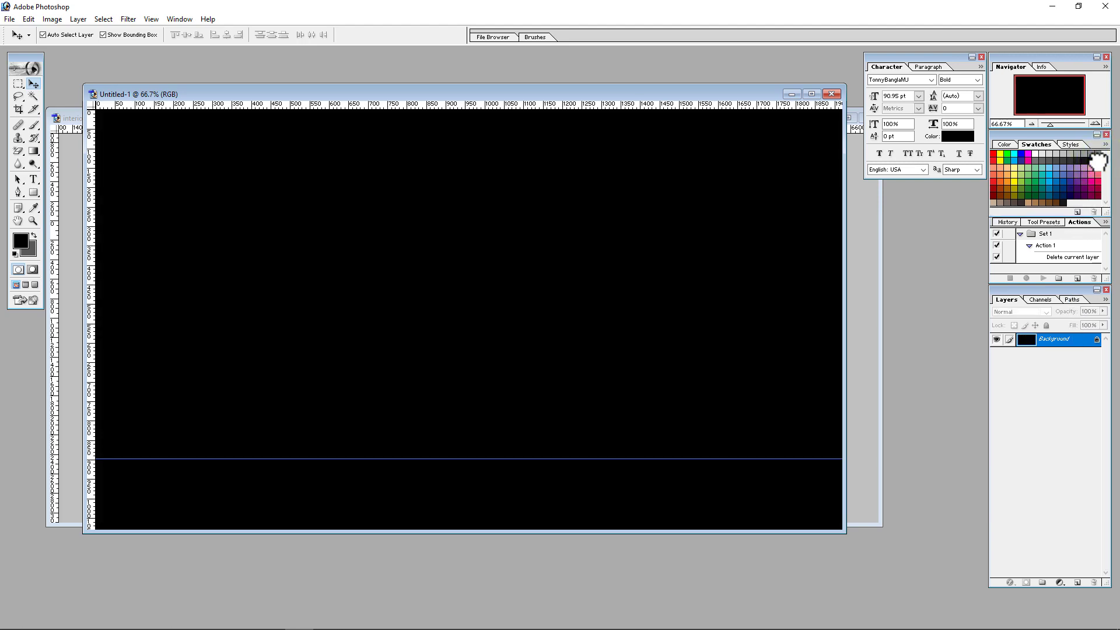
# Step: Copy the plant shelf image into the black 1920 x 1080 document as a new layer
pyautogui.click(69, 181)
pyautogui.moveTo(267, 119); pyautogui.dragTo(430, 391)
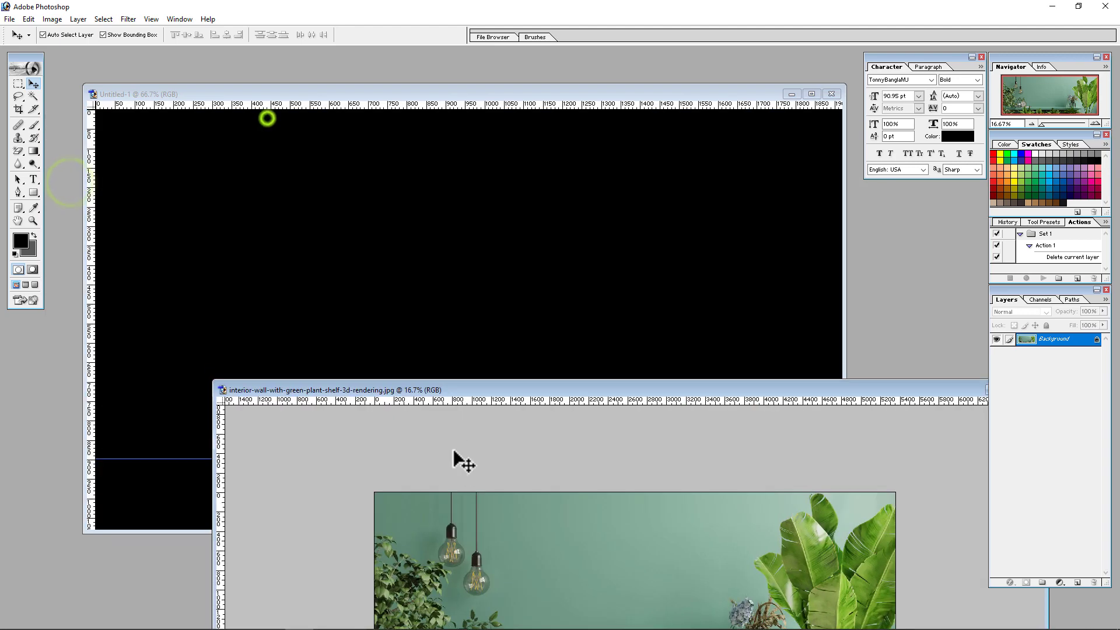
pyautogui.moveTo(449, 570); pyautogui.dragTo(212, 223)
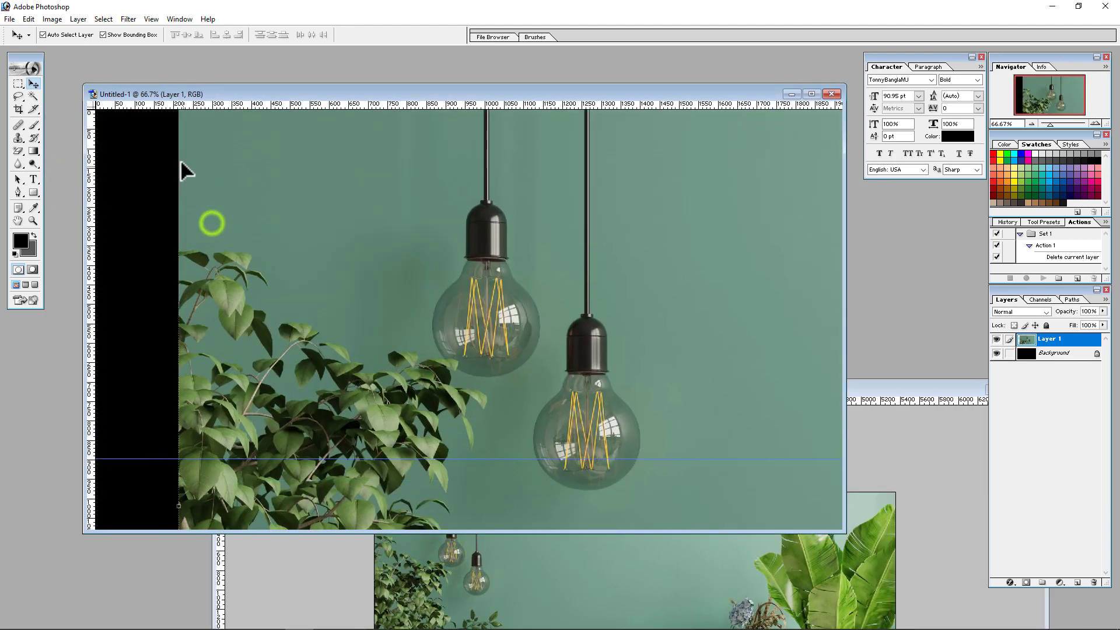
# Step: Scale the plant image to about 35.9% width and 40.7% height, filling the canvas width from the top edge to the guide
pyautogui.moveTo(203, 149); pyautogui.dragTo(208, 229)
pyautogui.moveTo(184, 158); pyautogui.dragTo(239, 218)
pyautogui.moveTo(199, 124); pyautogui.dragTo(414, 309)
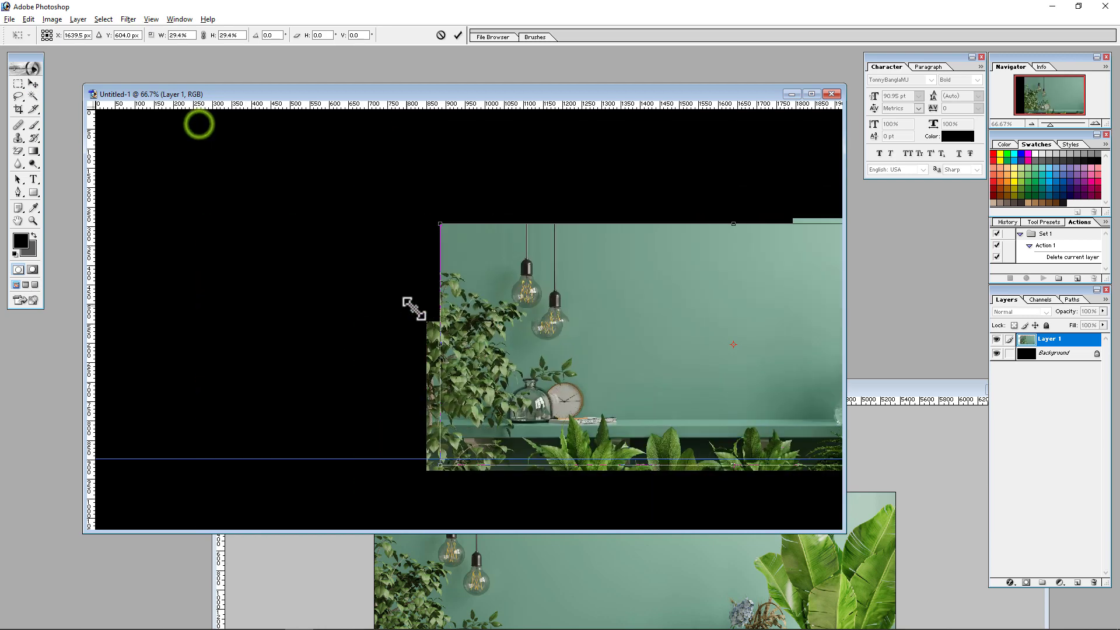
pyautogui.moveTo(585, 344); pyautogui.dragTo(243, 232)
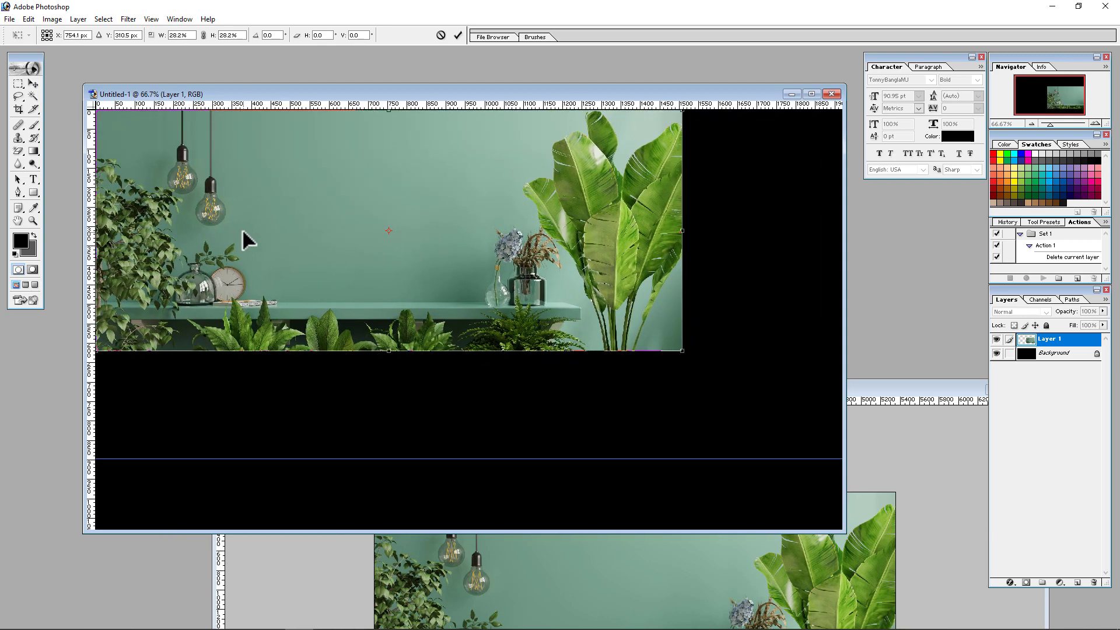
pyautogui.moveTo(683, 351); pyautogui.dragTo(847, 458)
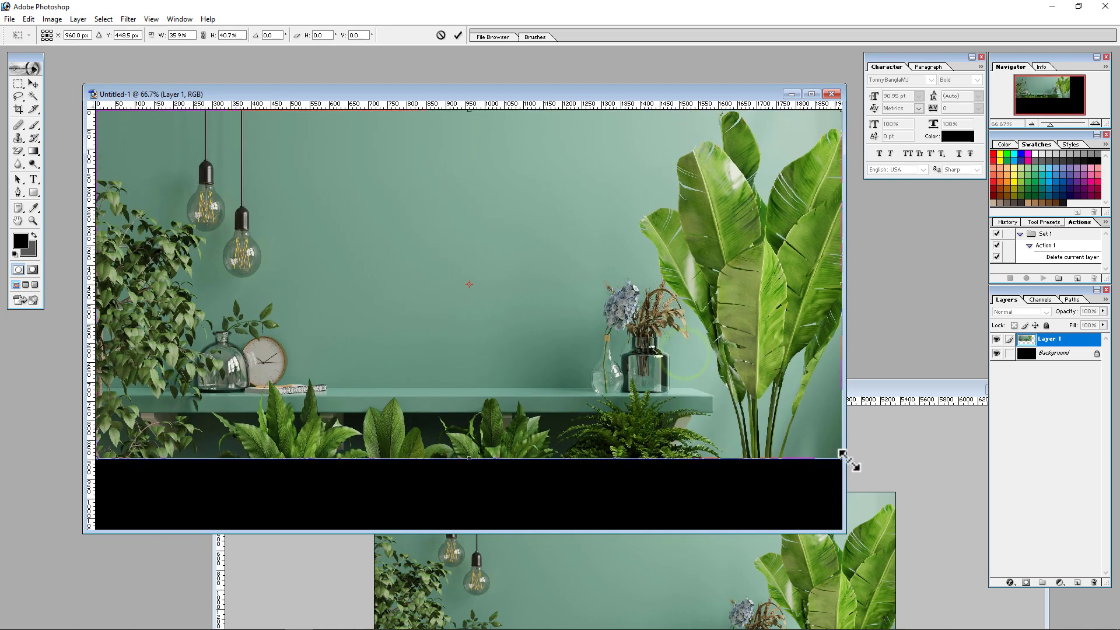
pyautogui.press('Return')
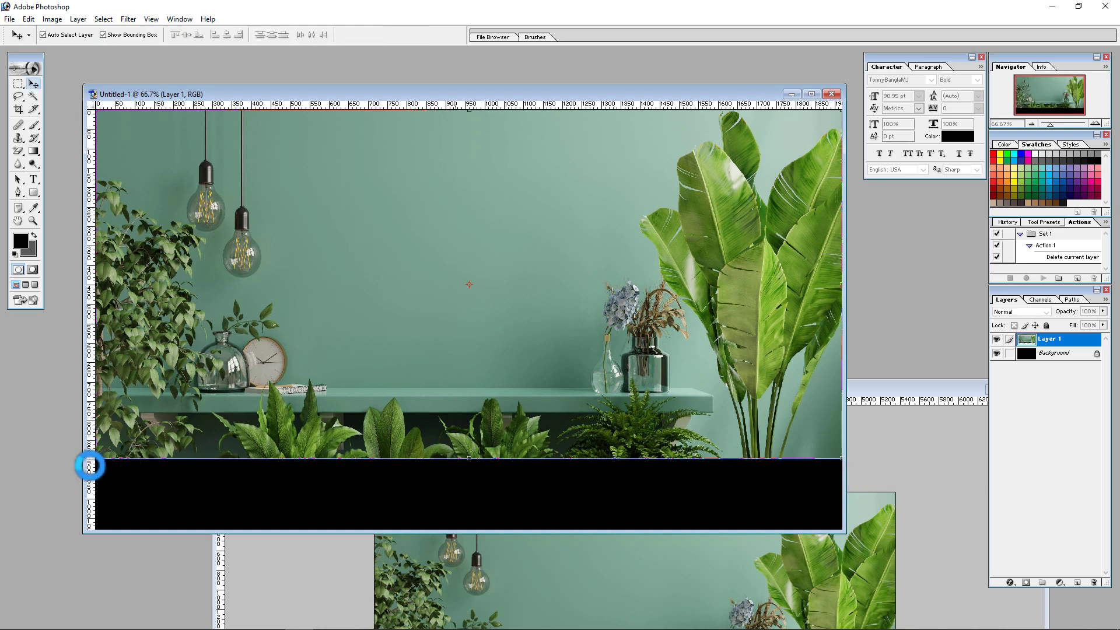
# Step: Merge the plant image layer down into the black background
pyautogui.moveTo(175, 105); pyautogui.dragTo(94, 459)
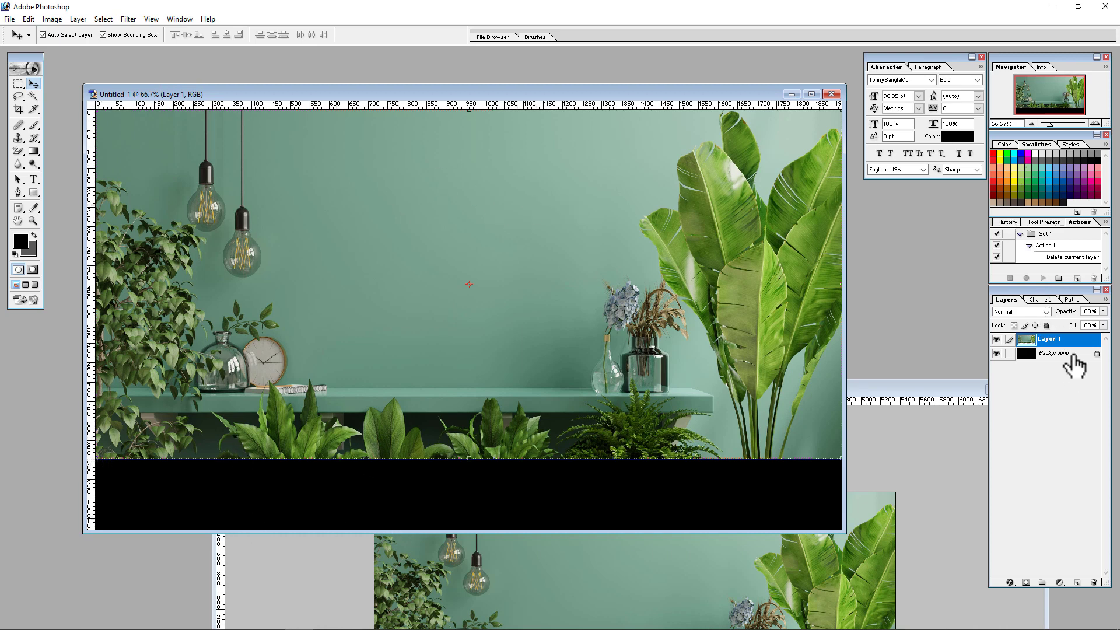
pyautogui.hotkey('ctrl', 'e')
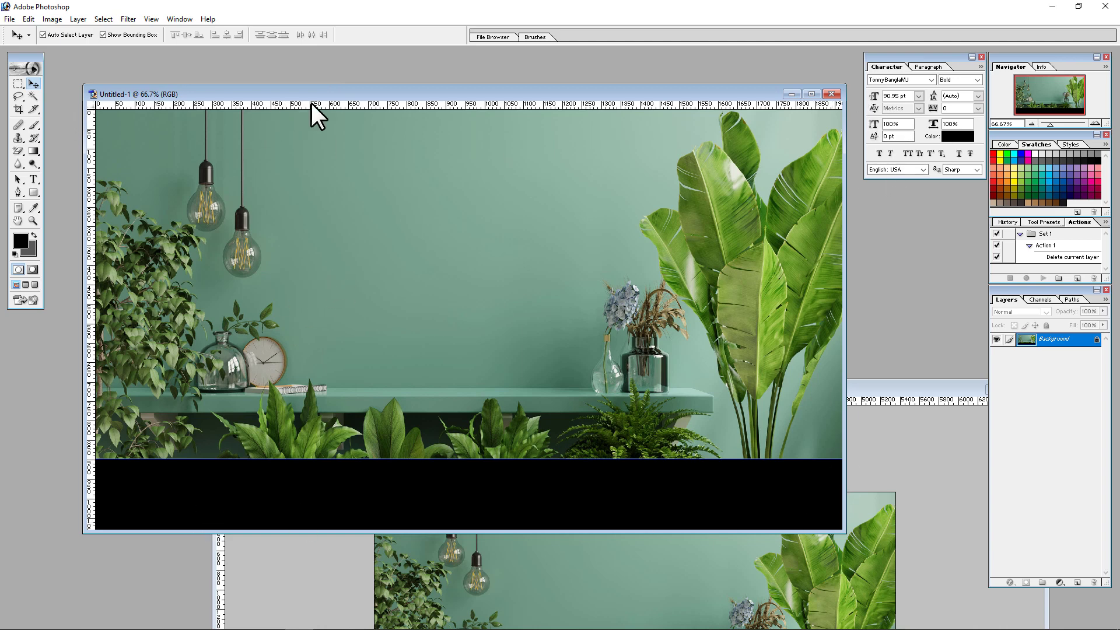
pyautogui.moveTo(311, 104); pyautogui.dragTo(195, 460)
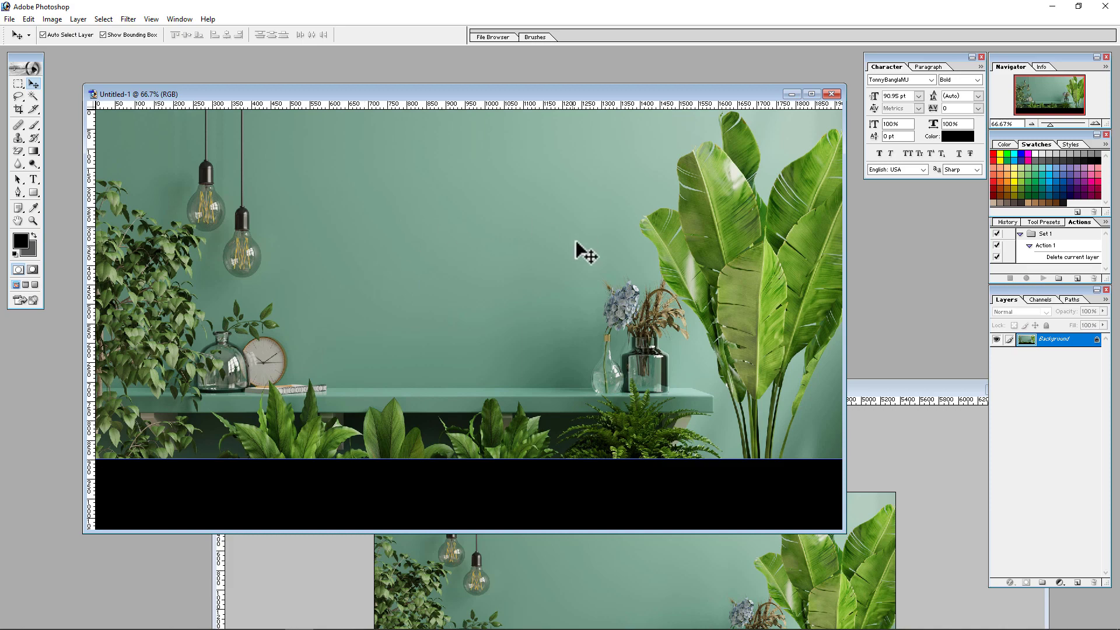
# Step: Save the composite as a JPEG named BACKGROUND in the animaker.com folder, with quality 12 and the baseline standard format
pyautogui.hotkey('ctrl', 'o')
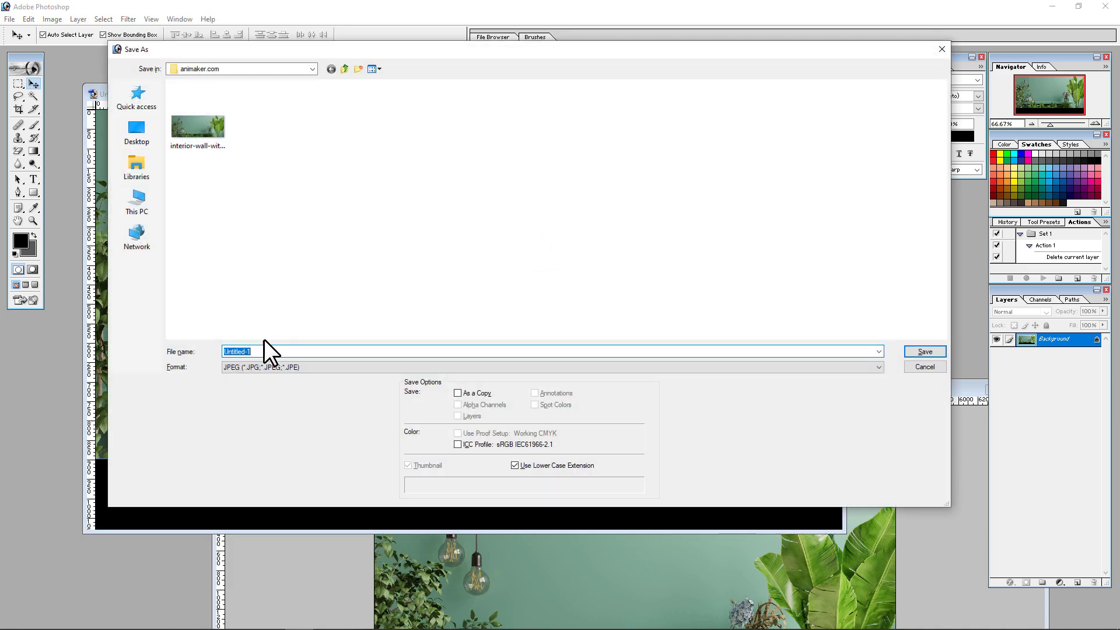
pyautogui.write('BACKGROUND')
pyautogui.click(925, 352)
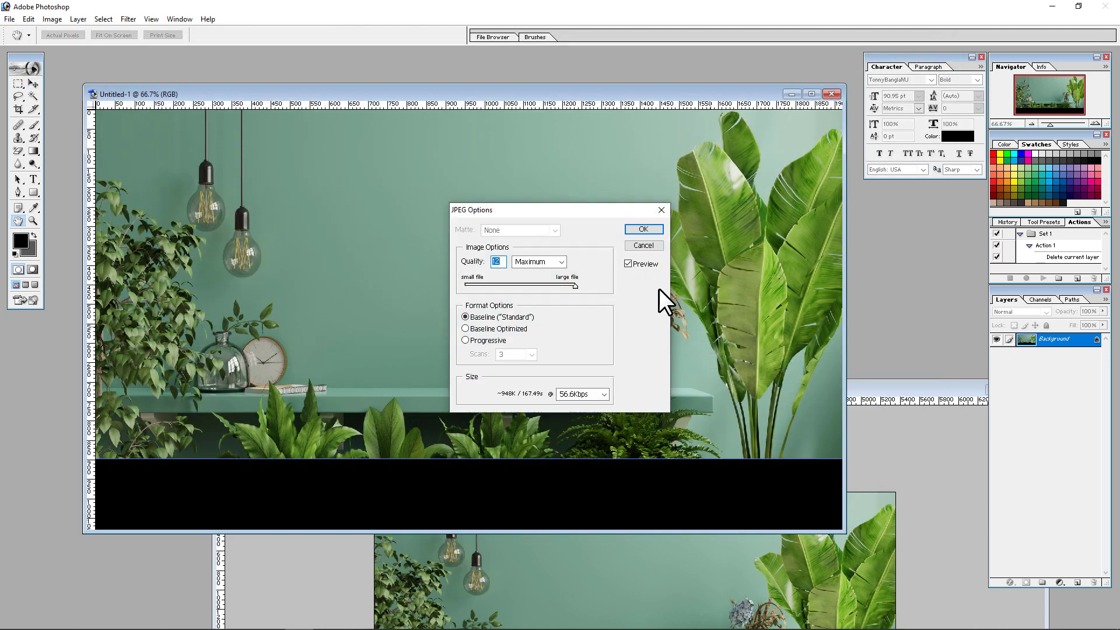
pyautogui.click(643, 227)
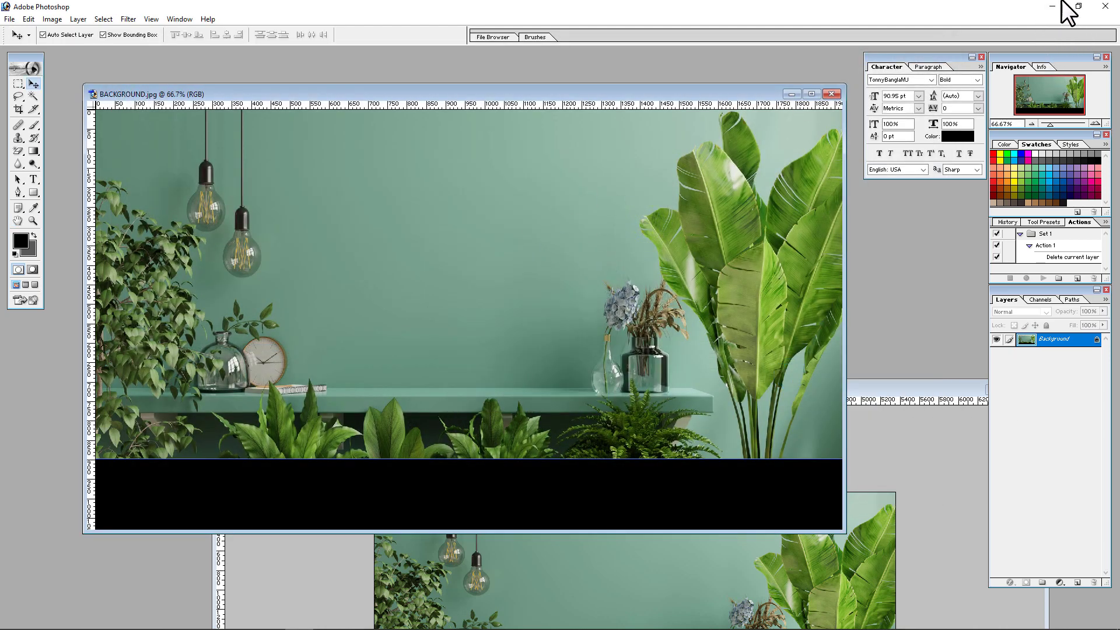
# Step: Return to Animaker and upload the BACKGROUND image from the Desktop's animaker.com folder
pyautogui.click(1105, 7)
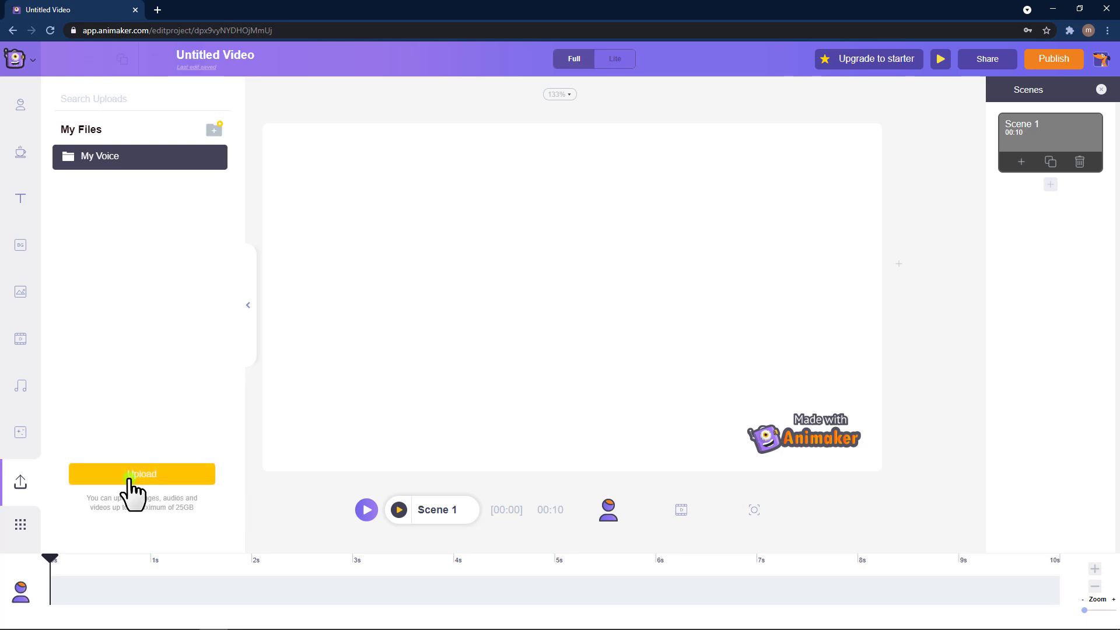
pyautogui.click(130, 479)
pyautogui.click(37, 143)
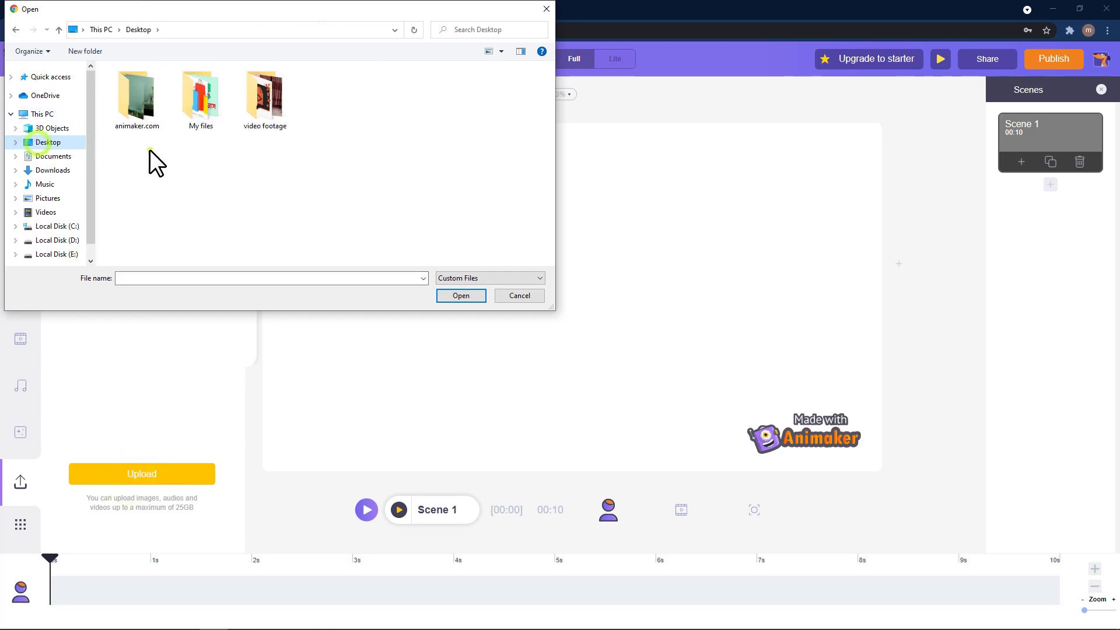
pyautogui.doubleClick(141, 96)
pyautogui.click(138, 111)
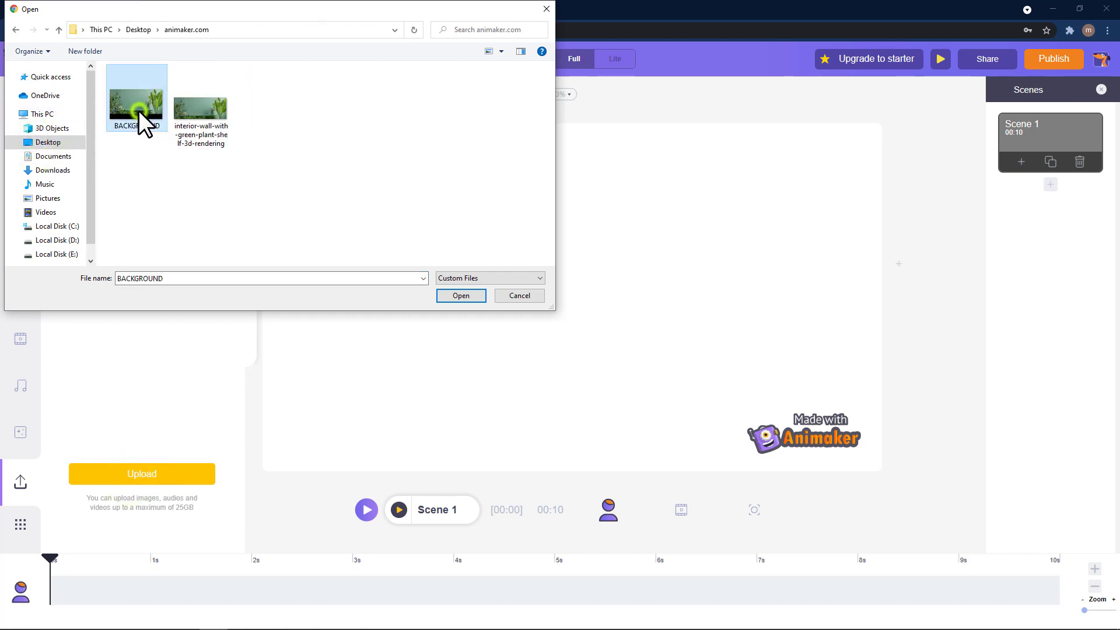
pyautogui.doubleClick(138, 111)
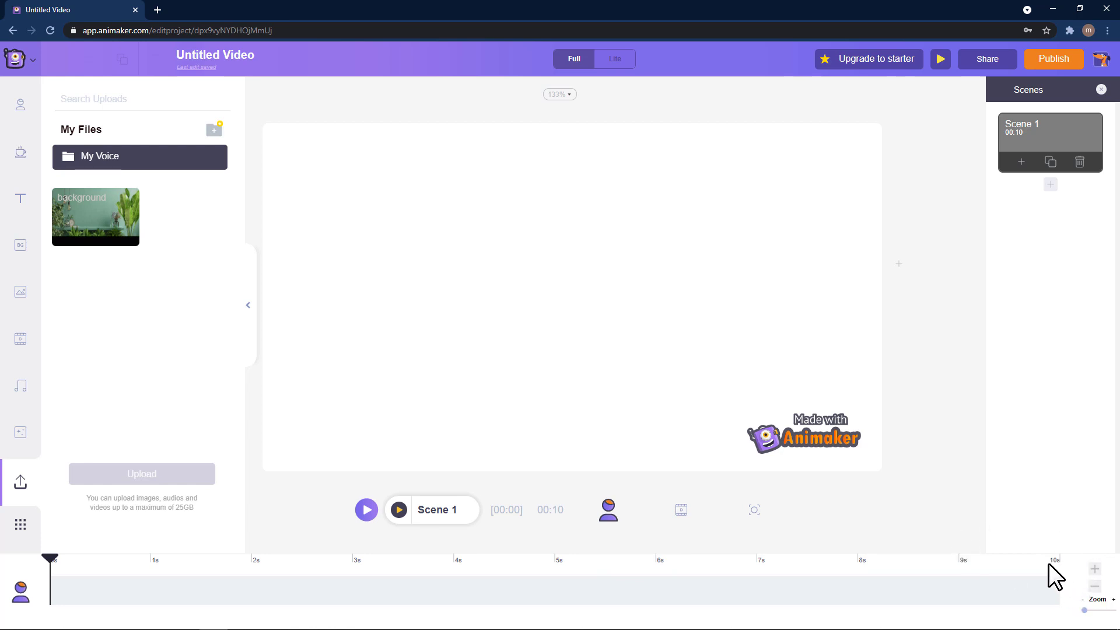
# Step: Extend the duration of Scene 1 to 30 seconds
pyautogui.click(1094, 569)
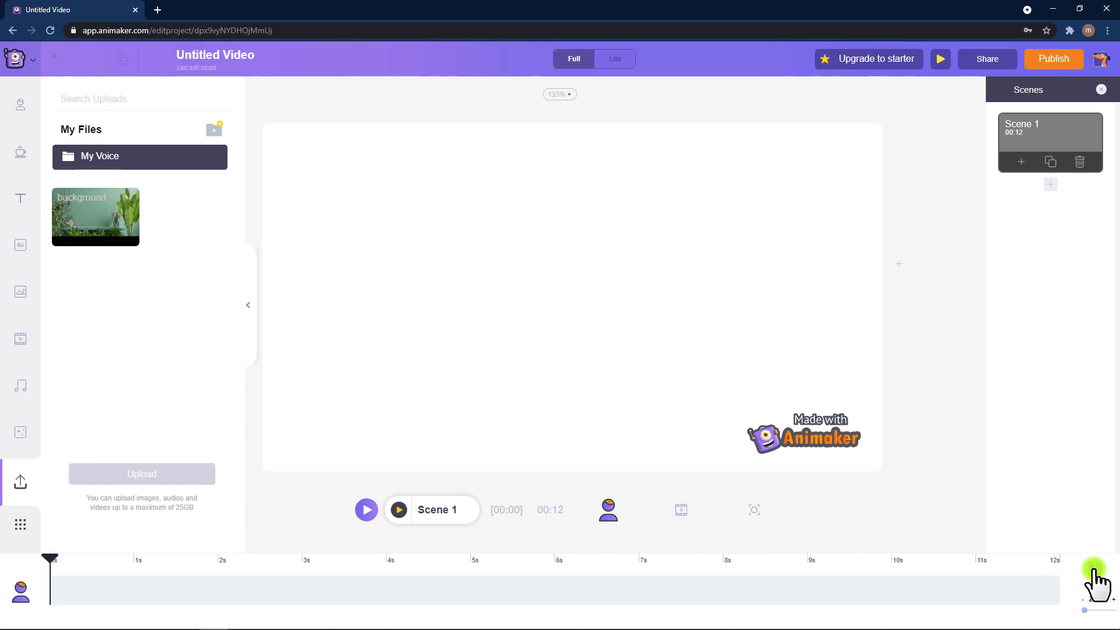
pyautogui.click(1095, 569)
pyautogui.click(1094, 569)
pyautogui.click(1094, 569)
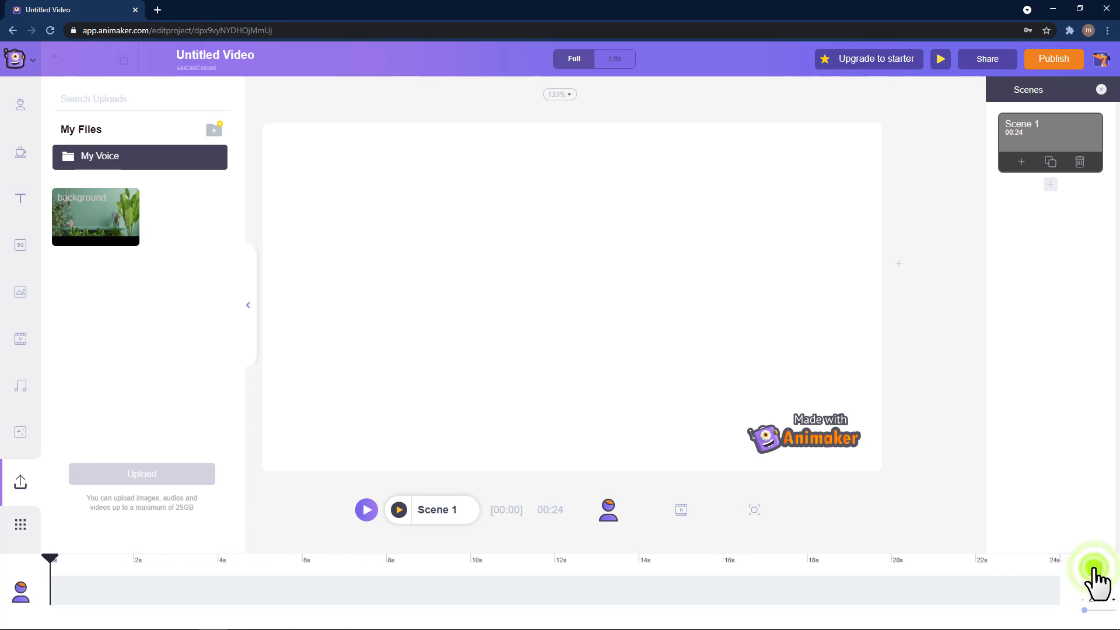
pyautogui.click(1094, 568)
pyautogui.click(1094, 569)
pyautogui.click(1094, 569)
pyautogui.click(1095, 569)
pyautogui.click(1095, 569)
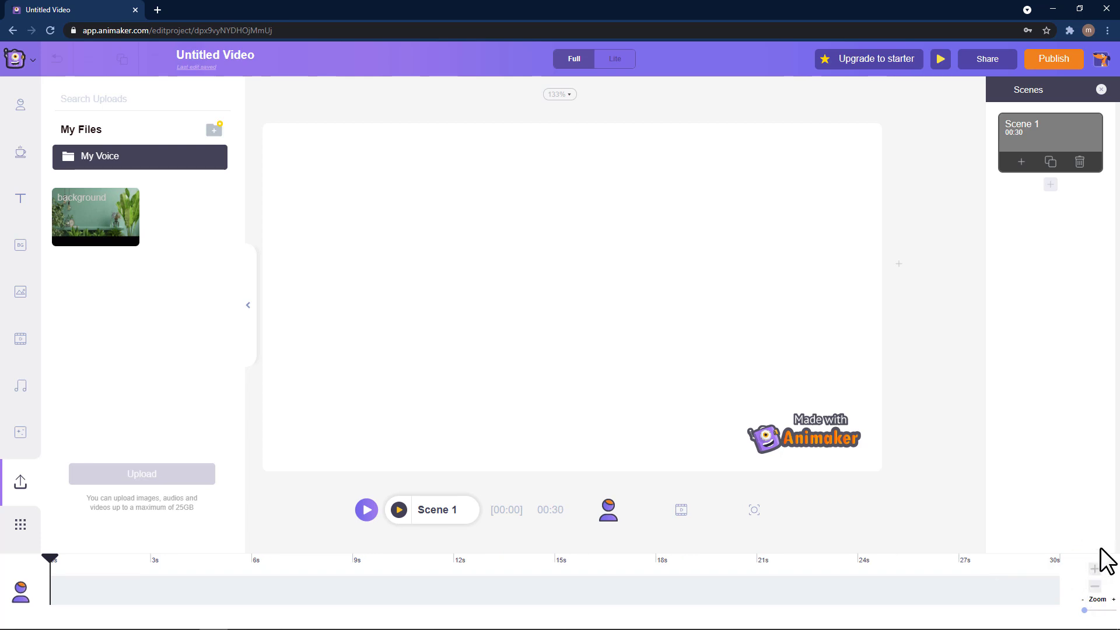
# Step: Add the uploaded background image to Scene 1 and set it as the scene's background
pyautogui.click(96, 221)
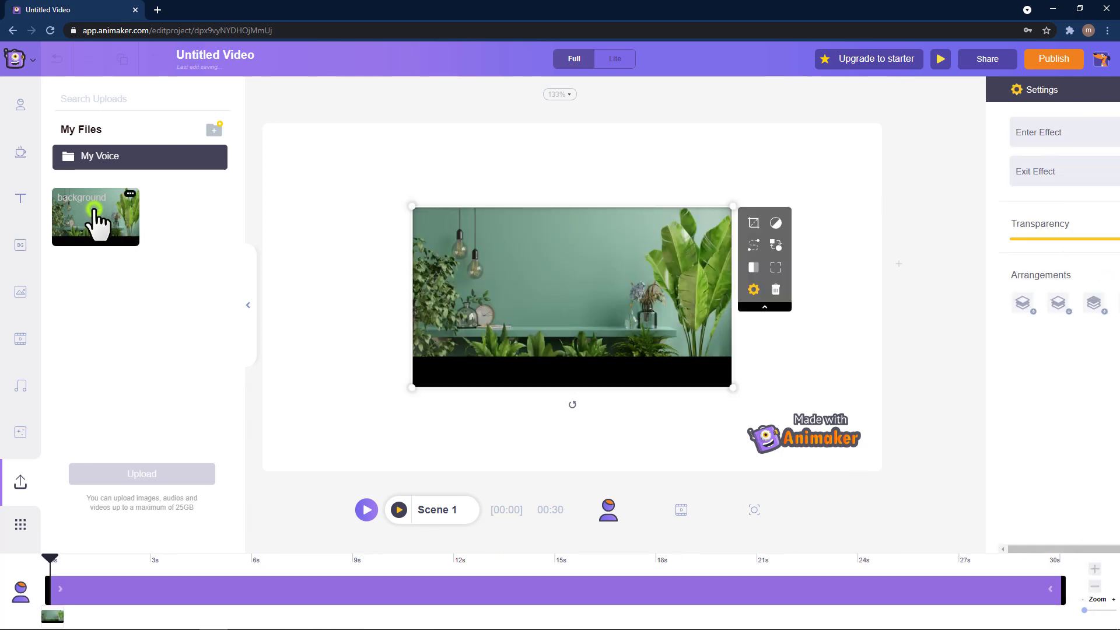
pyautogui.rightClick(613, 262)
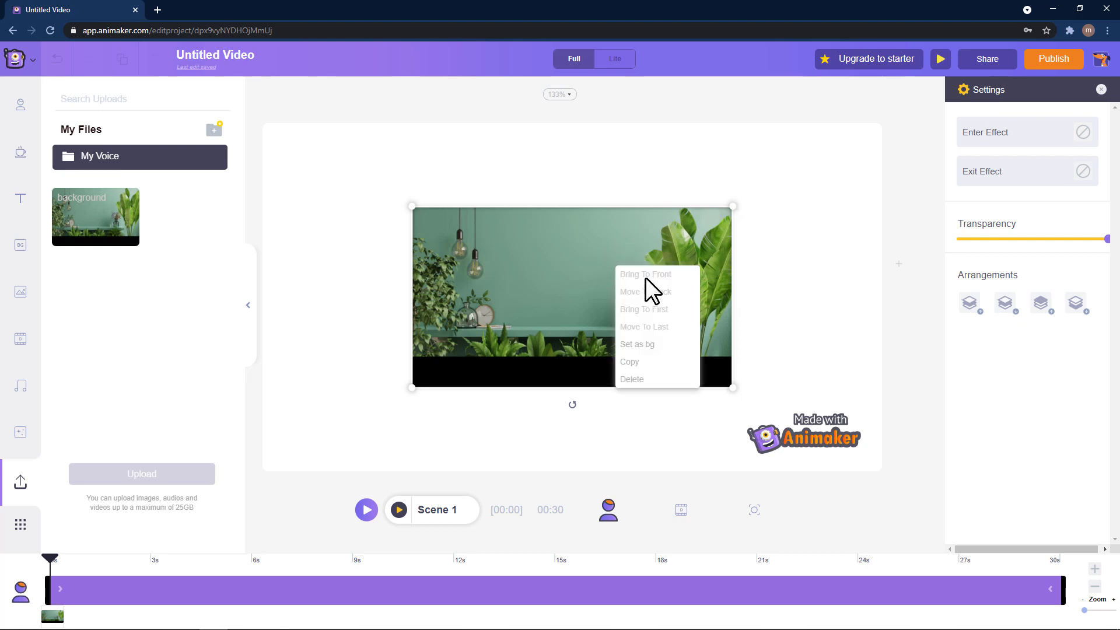
pyautogui.click(637, 344)
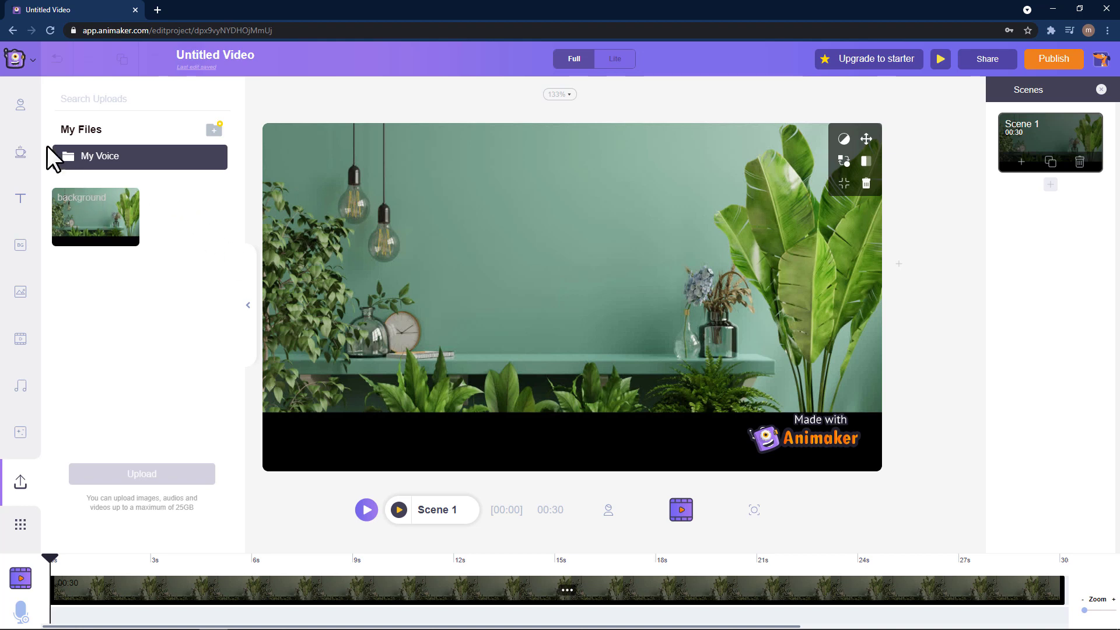
# Step: Add the custom male character with glasses and a navy shirt from My Characters to the scene
pyautogui.click(25, 105)
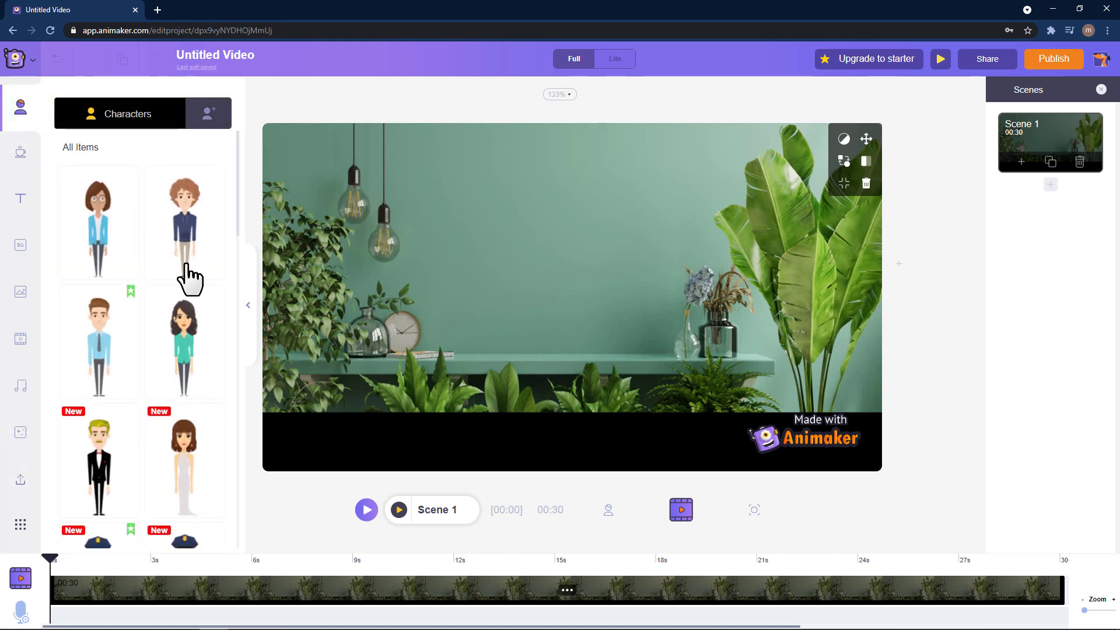
pyautogui.click(207, 114)
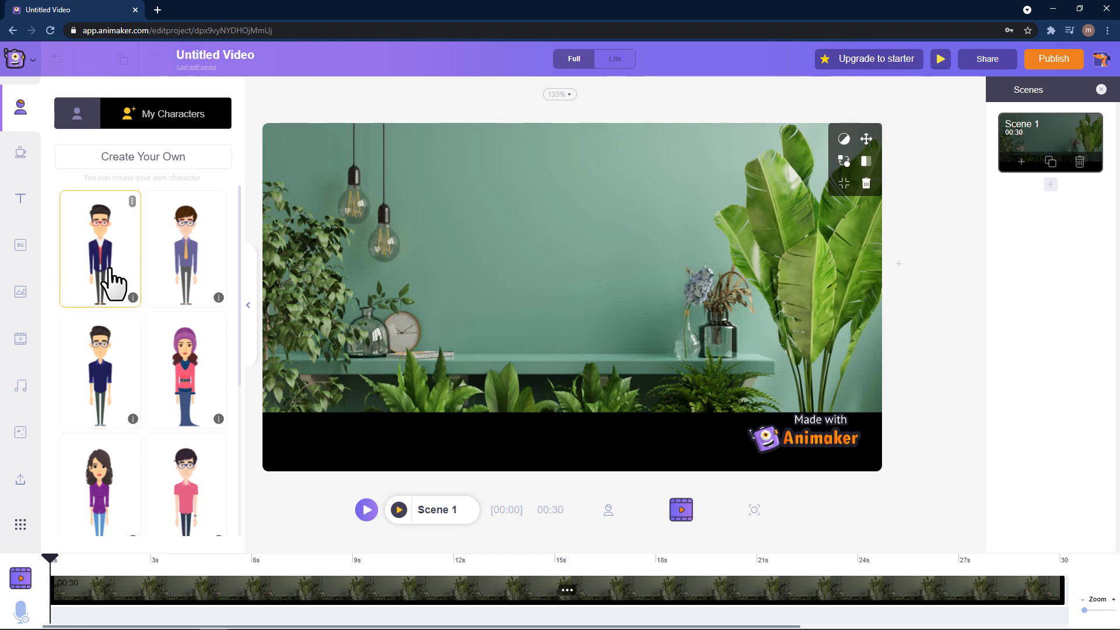
pyautogui.scroll(-3, 127, 416)
pyautogui.scroll(3, 133, 415)
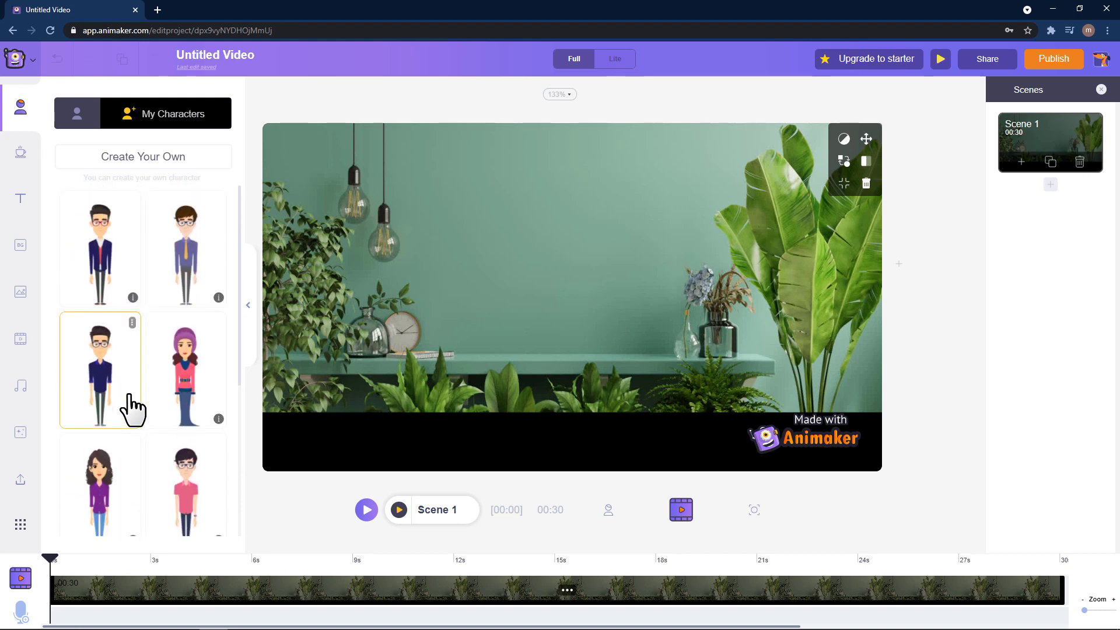
pyautogui.click(121, 383)
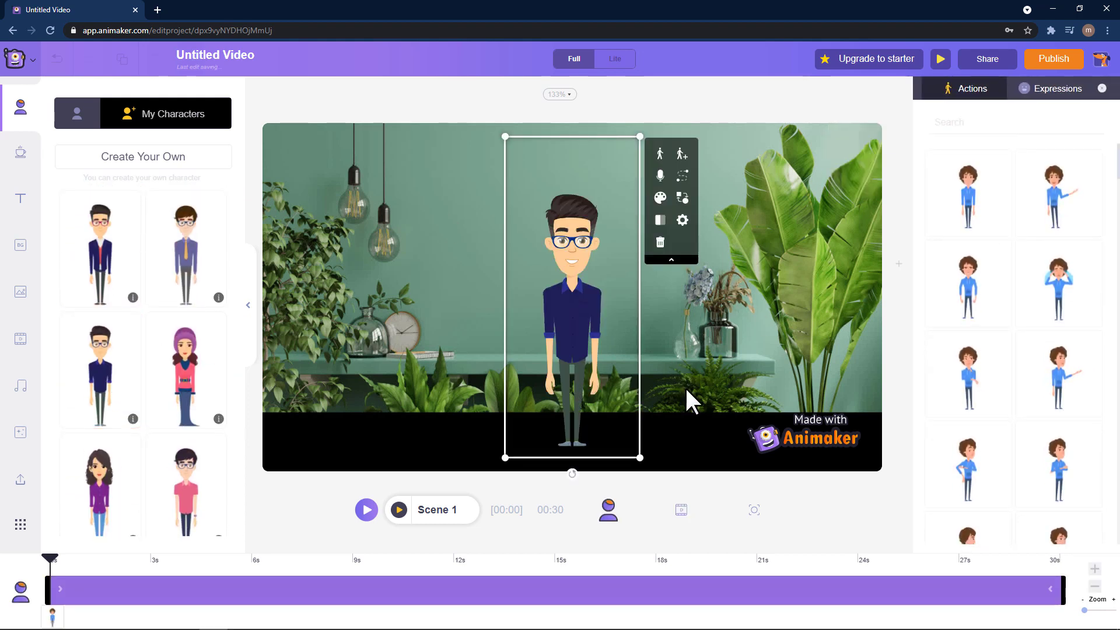
# Step: Shrink the character and position it above the left part of the shelf, with the smiling expression selected
pyautogui.moveTo(640, 458); pyautogui.dragTo(601, 377)
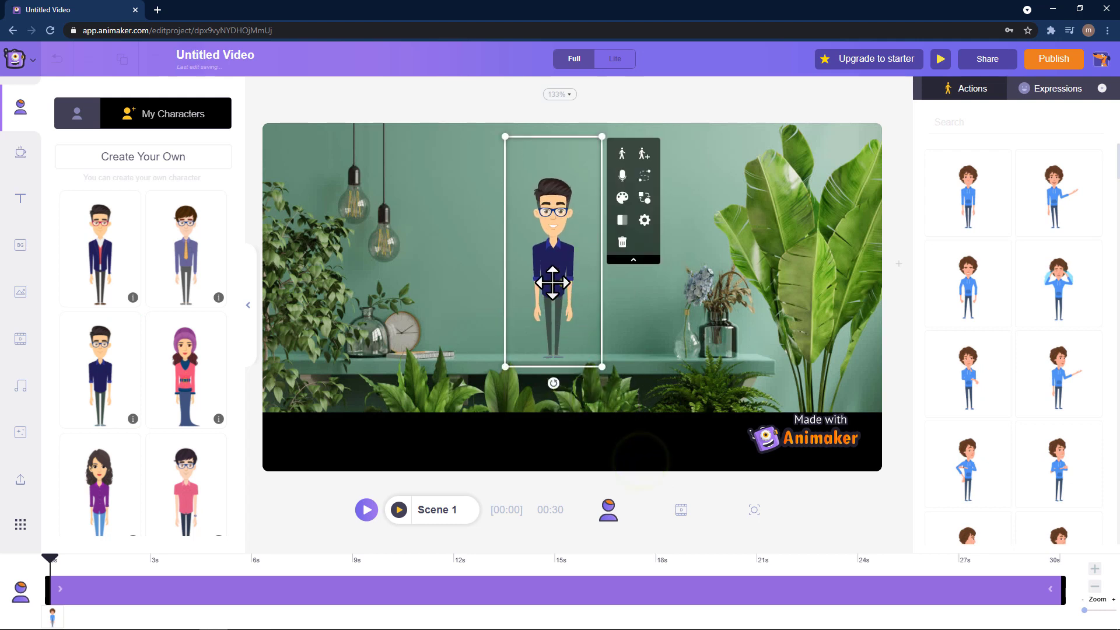
pyautogui.moveTo(563, 283); pyautogui.dragTo(492, 281)
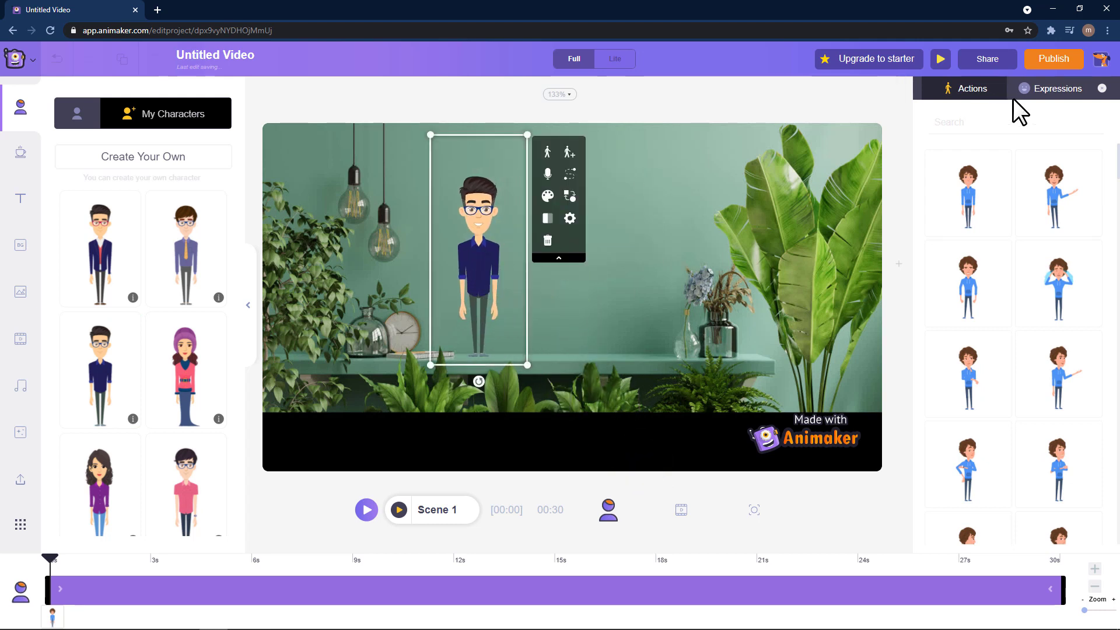
pyautogui.click(1043, 92)
pyautogui.click(963, 143)
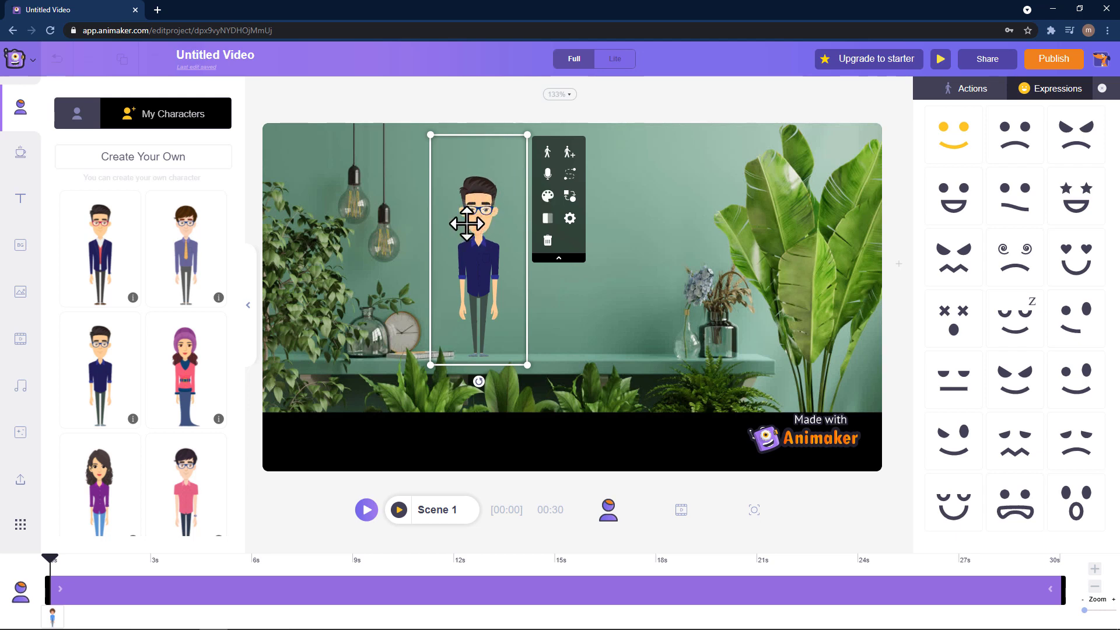
pyautogui.moveTo(480, 200); pyautogui.dragTo(478, 184)
pyautogui.moveTo(478, 196); pyautogui.dragTo(475, 212)
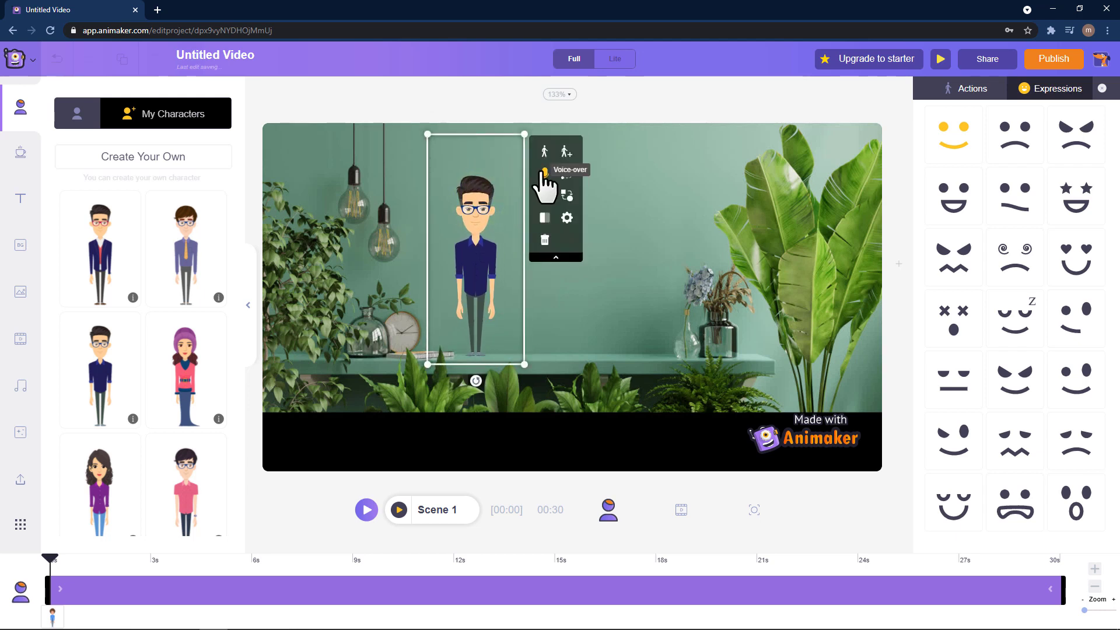
# Step: Upload the 01 audio WAV file from the animaker.com folder as the character's lip-sync voice-over
pyautogui.click(544, 174)
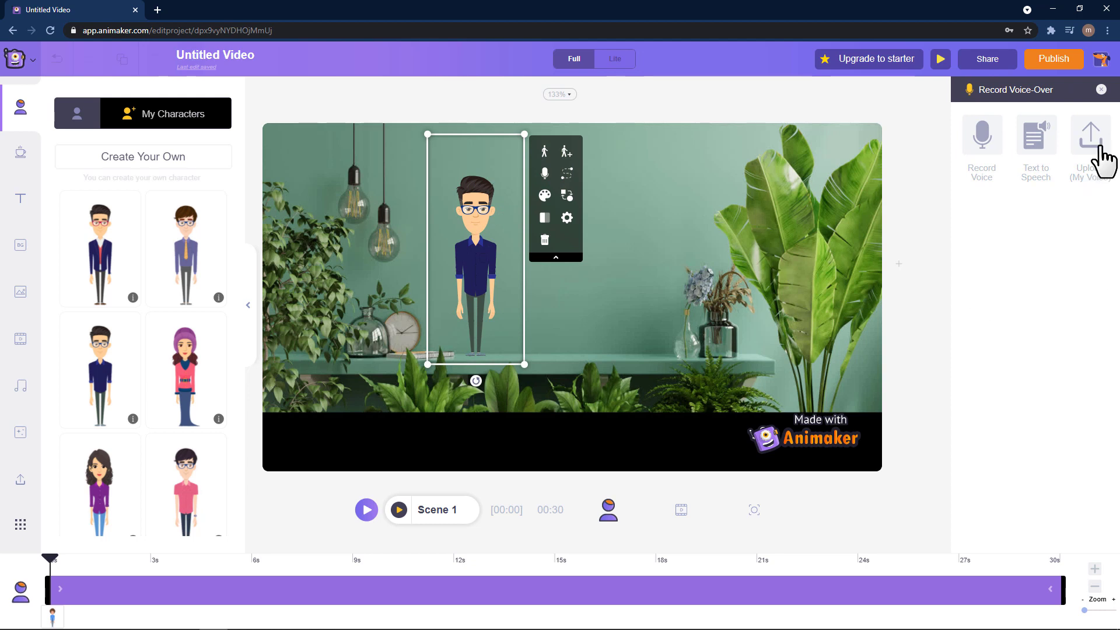
pyautogui.click(1103, 137)
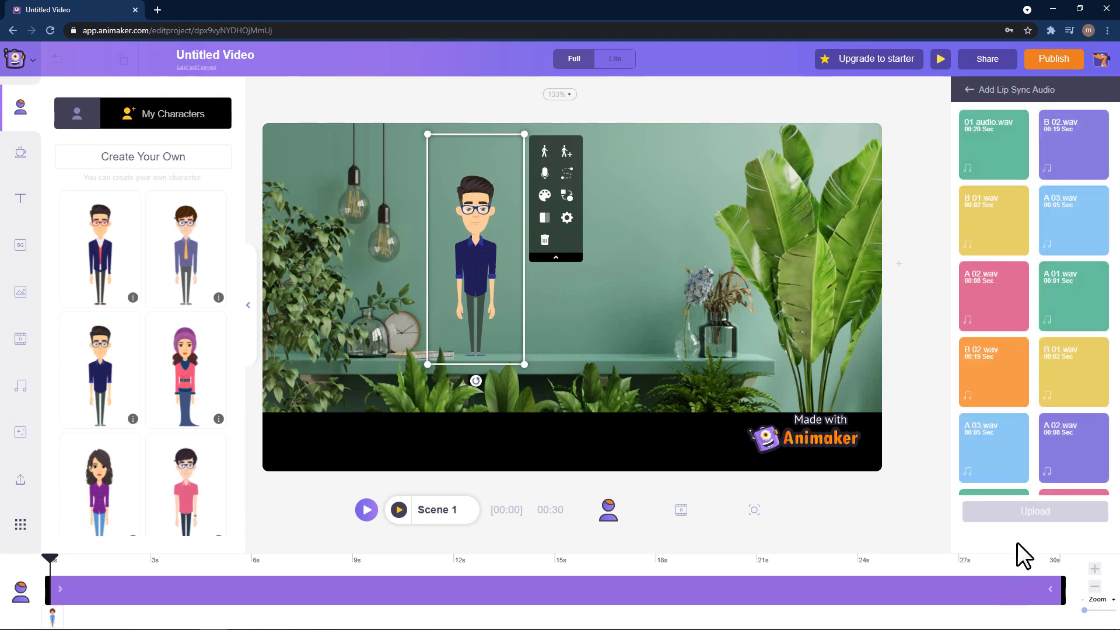
pyautogui.click(1042, 518)
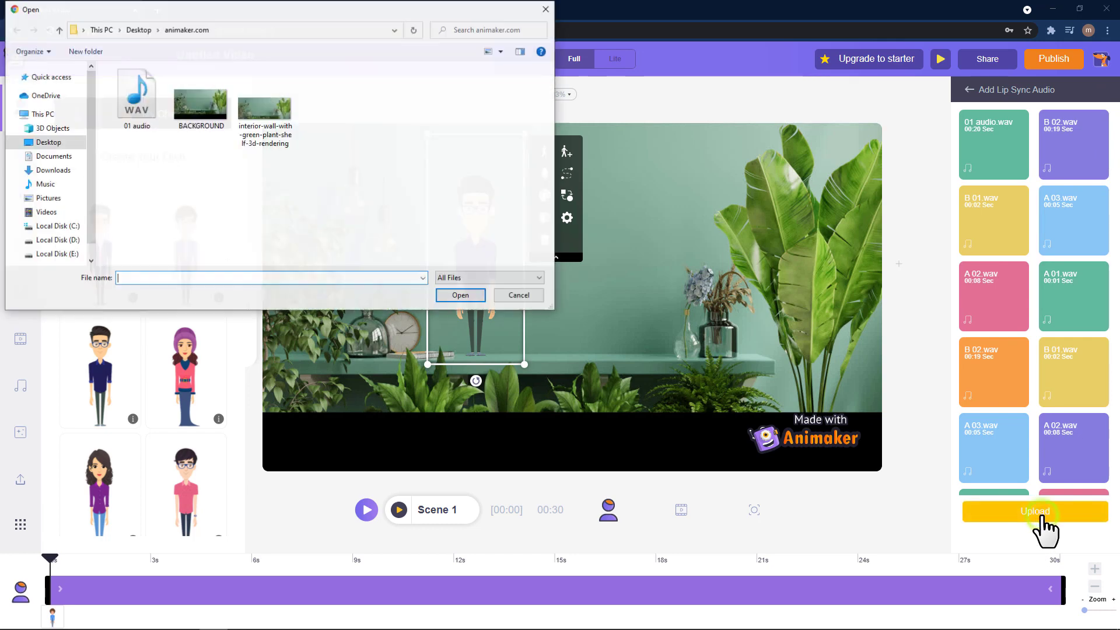
pyautogui.click(138, 95)
pyautogui.click(461, 295)
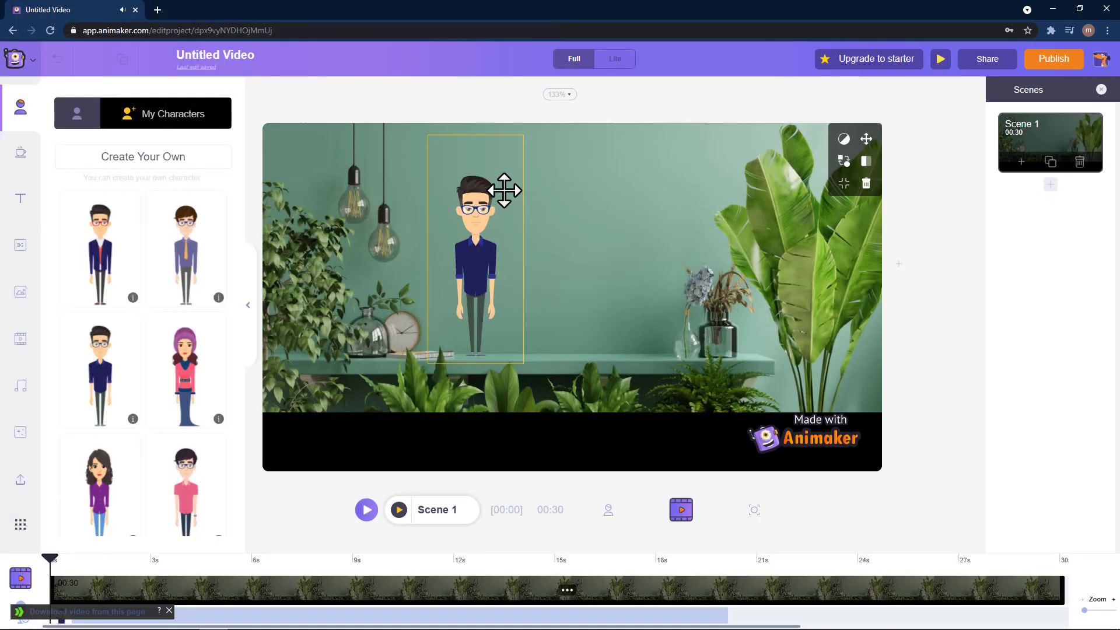
# Step: Give the character the standing action with one arm extended to the side and preview the scene briefly
pyautogui.click(479, 234)
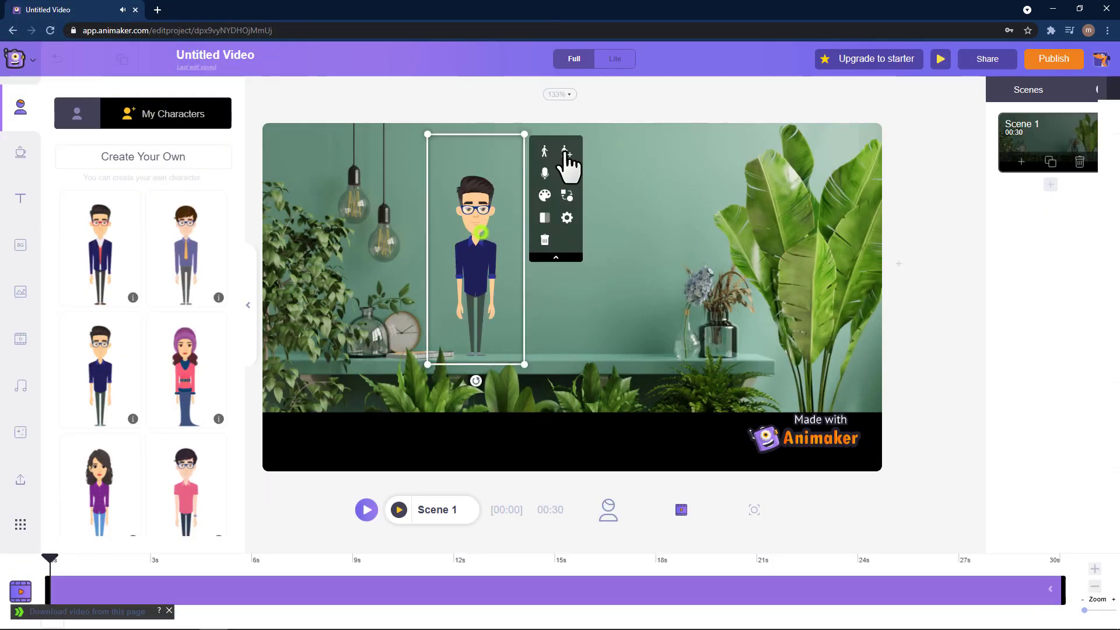
pyautogui.click(566, 153)
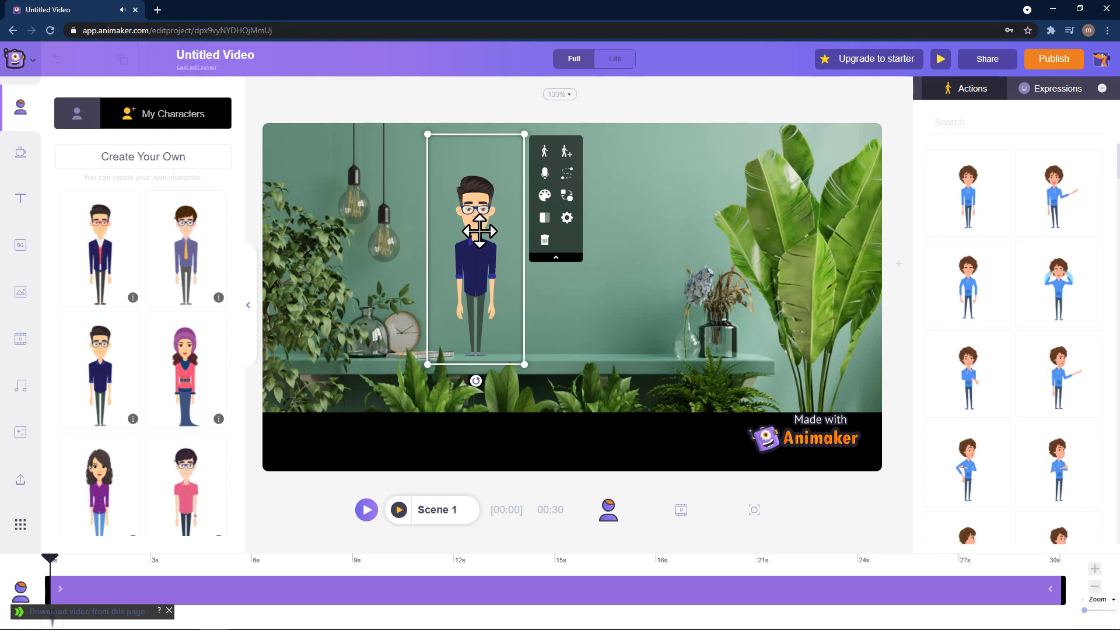
pyautogui.click(1059, 202)
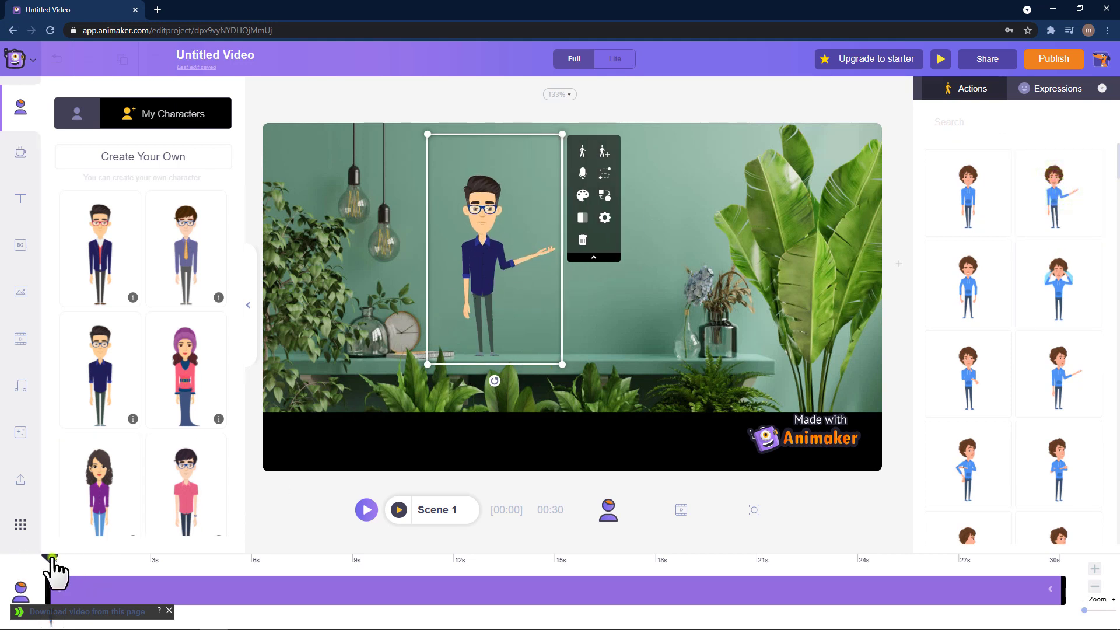
pyautogui.click(367, 510)
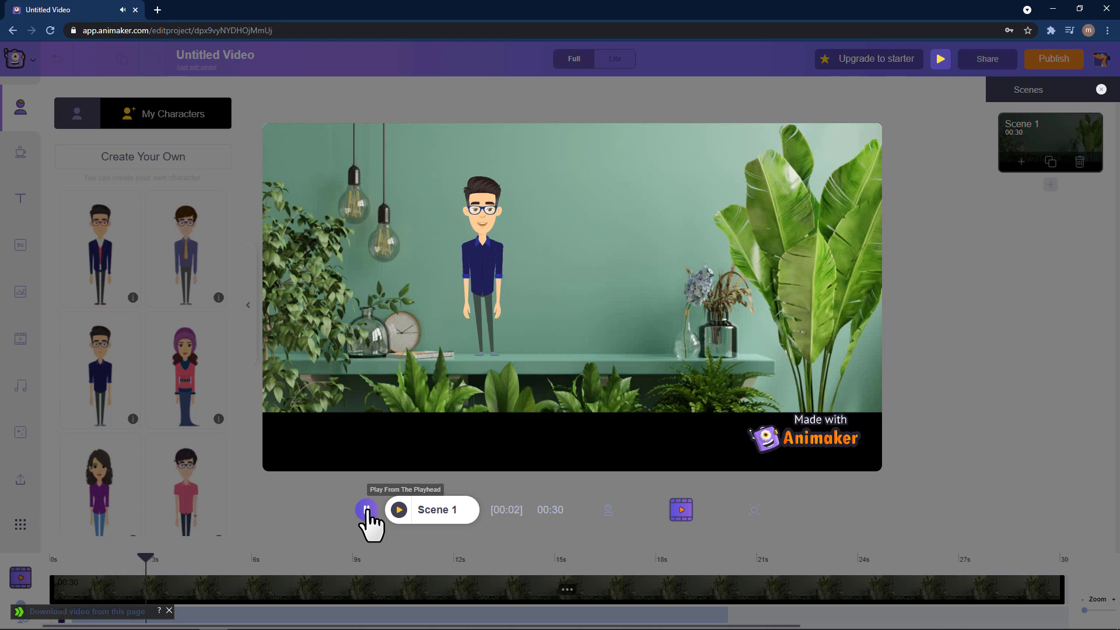
pyautogui.click(367, 509)
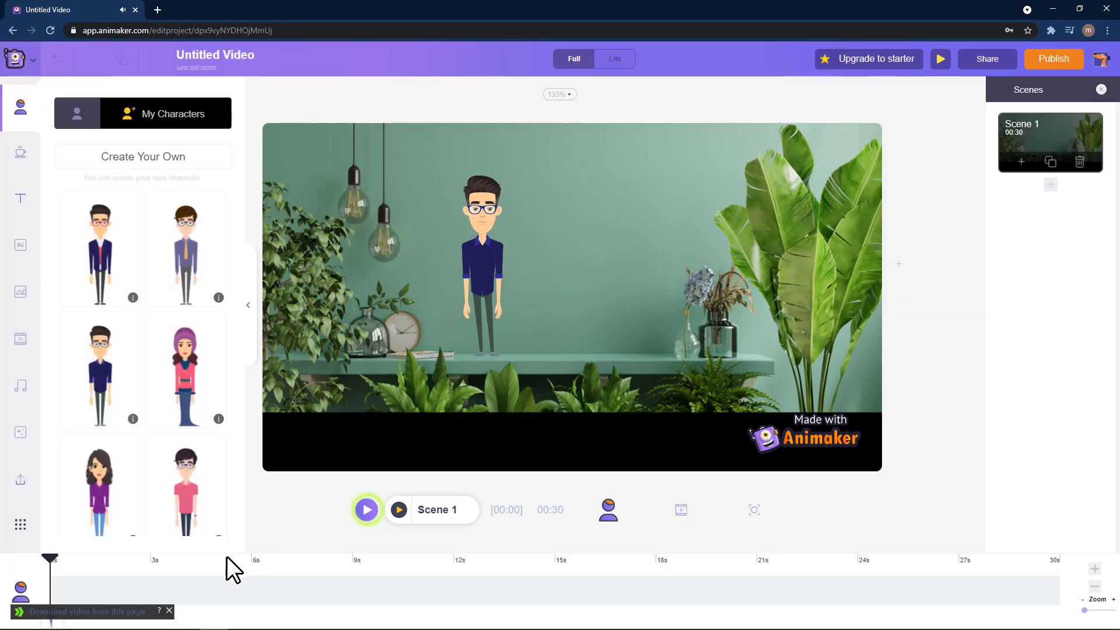
# Step: Start an action sequence for the character, with the first action near the start and a second one at about 3.6 seconds
pyautogui.moveTo(51, 559); pyautogui.dragTo(179, 570)
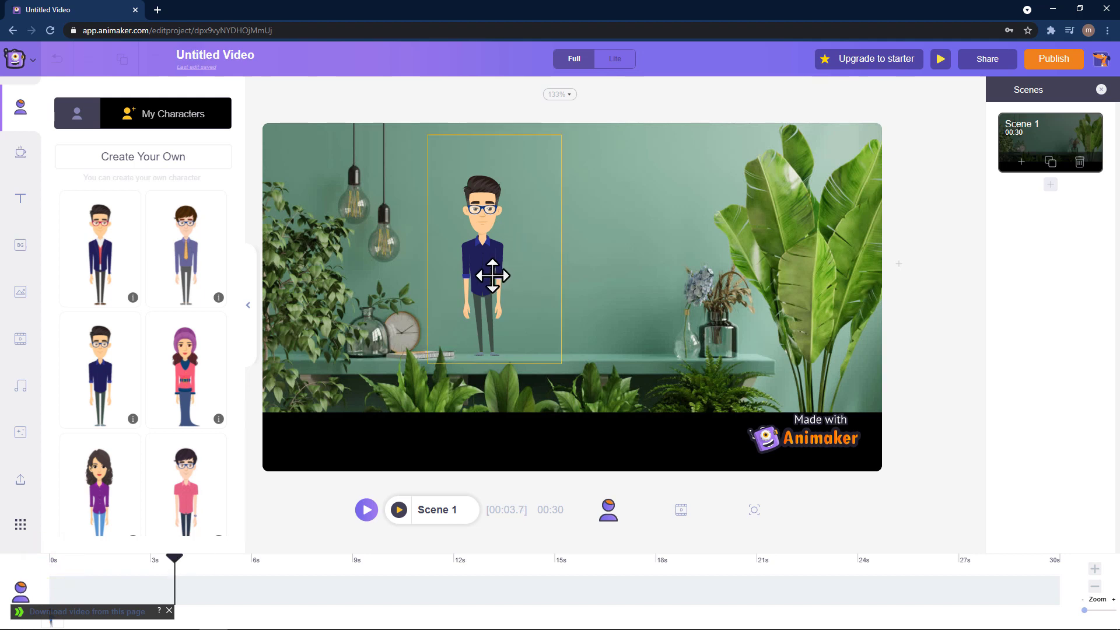
pyautogui.click(507, 260)
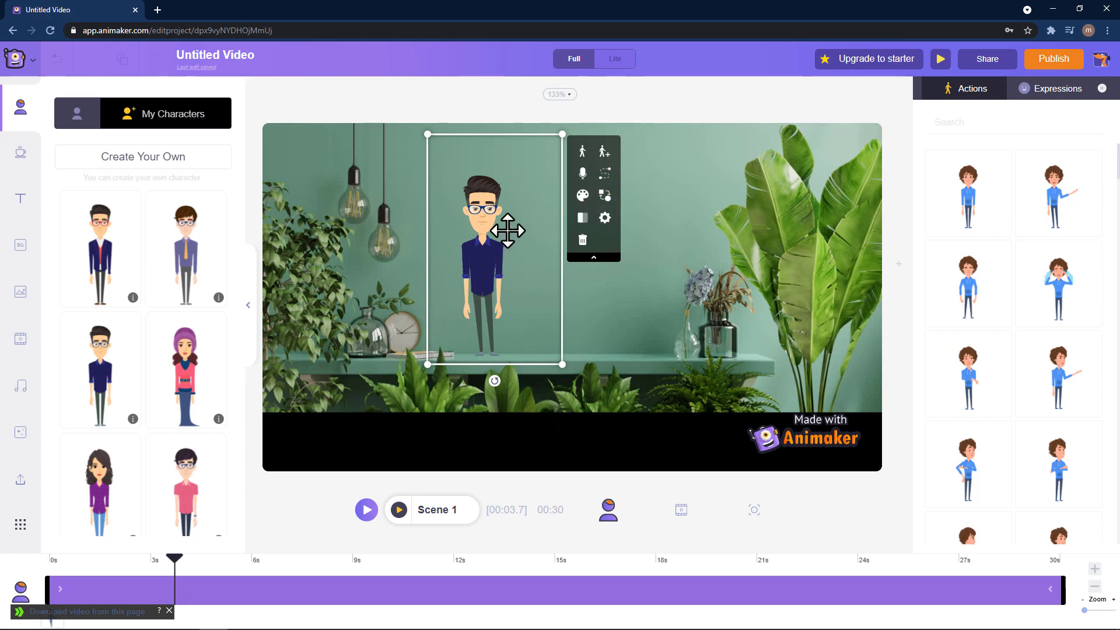
pyautogui.click(606, 152)
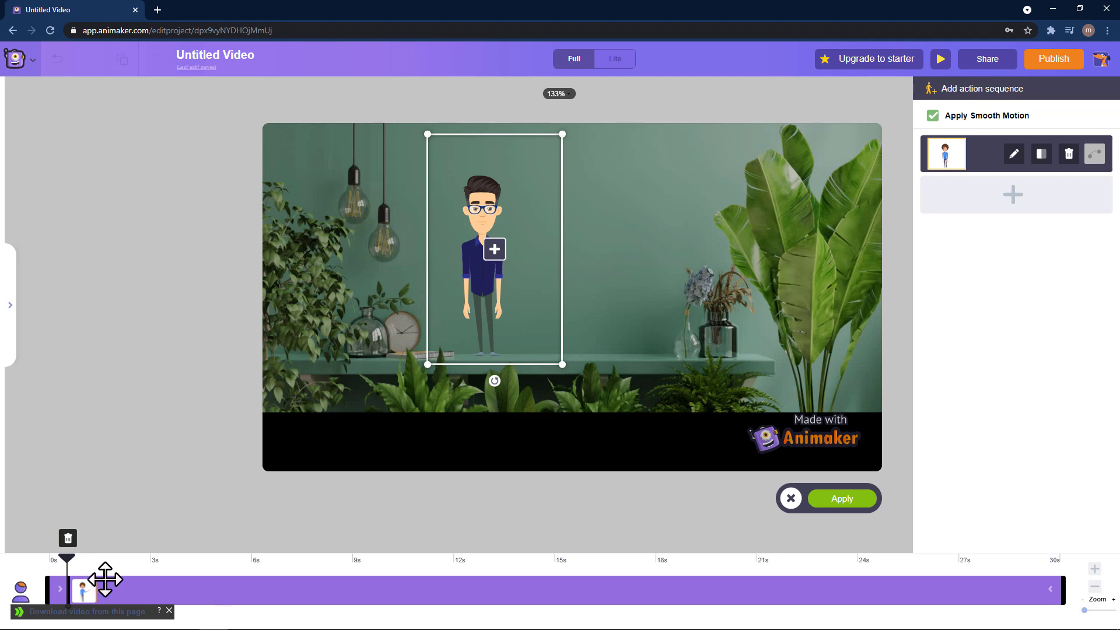
pyautogui.moveTo(69, 585); pyautogui.dragTo(171, 562)
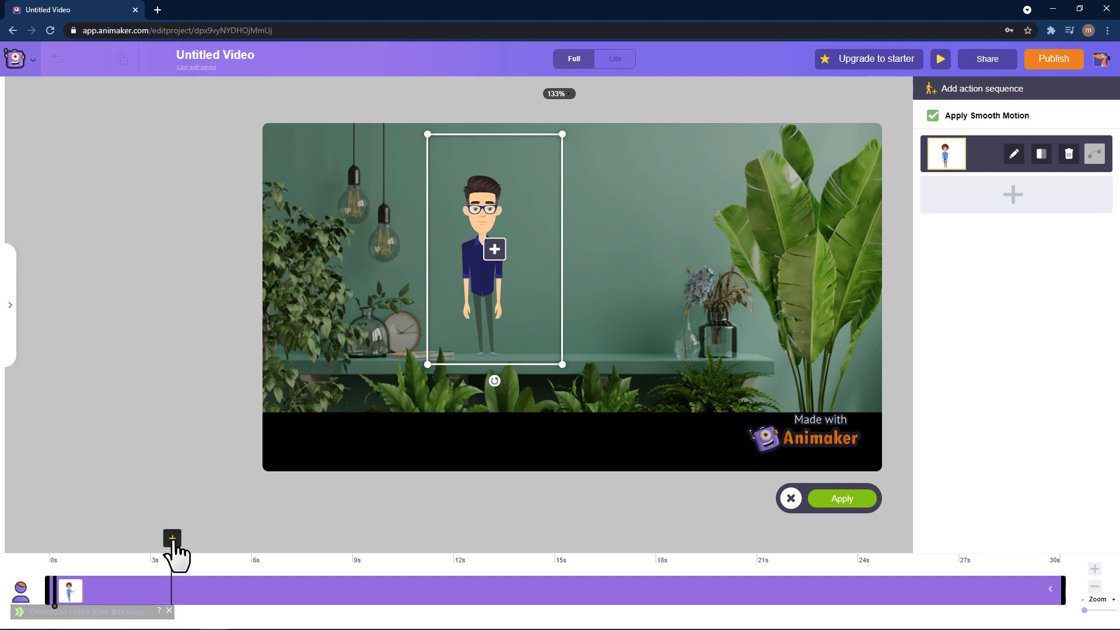
pyautogui.click(173, 539)
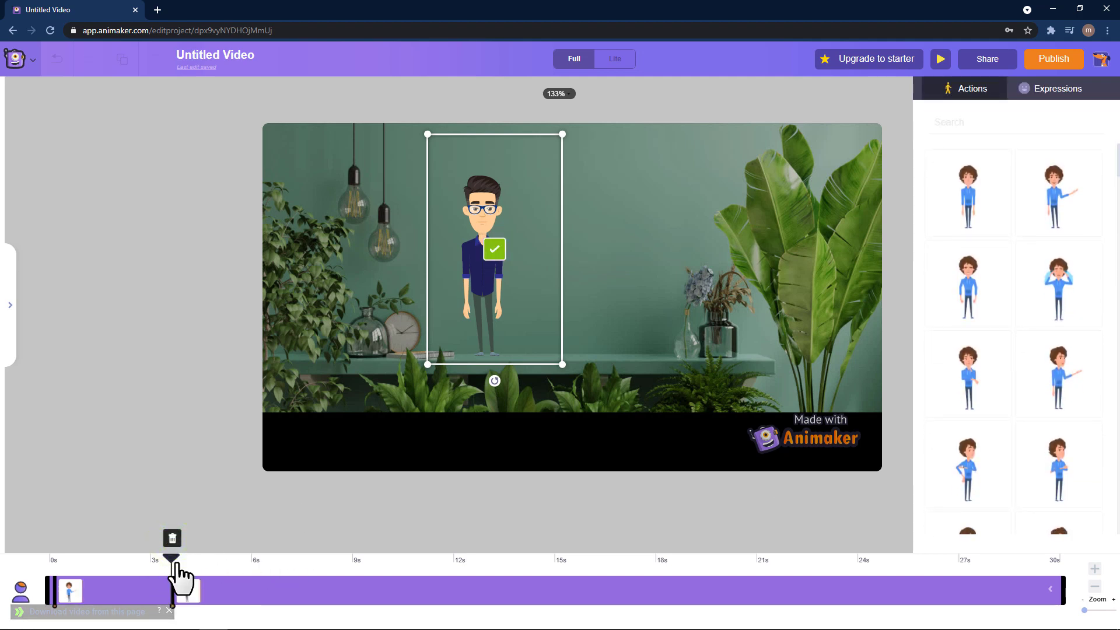
pyautogui.click(493, 259)
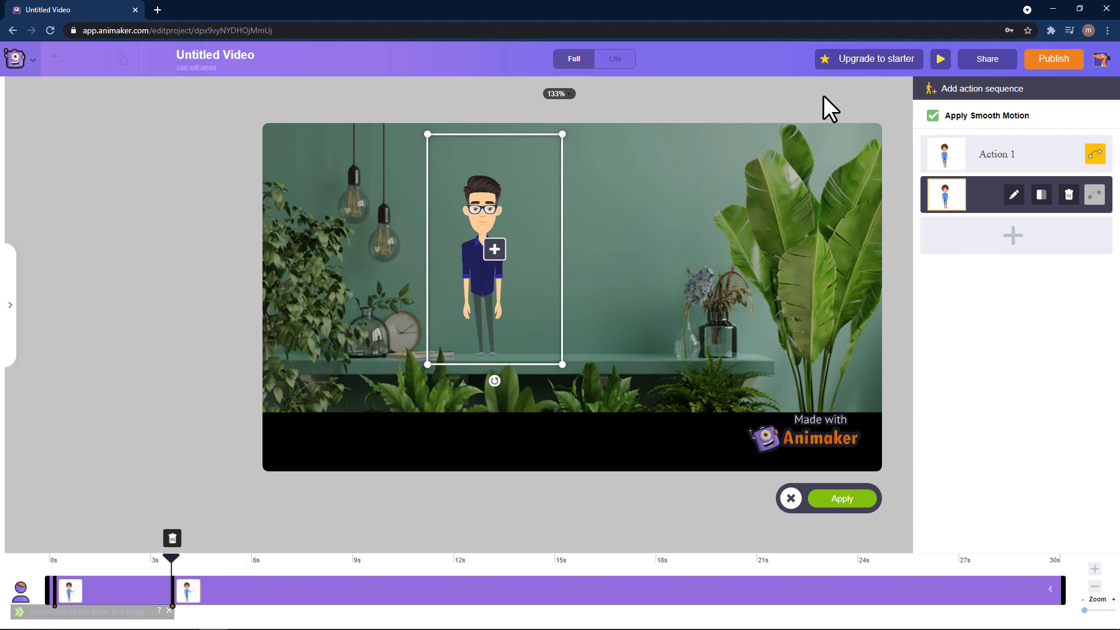
# Step: Change the second action to the "talking" pose with both arms raised and apply the action sequence
pyautogui.click(1013, 196)
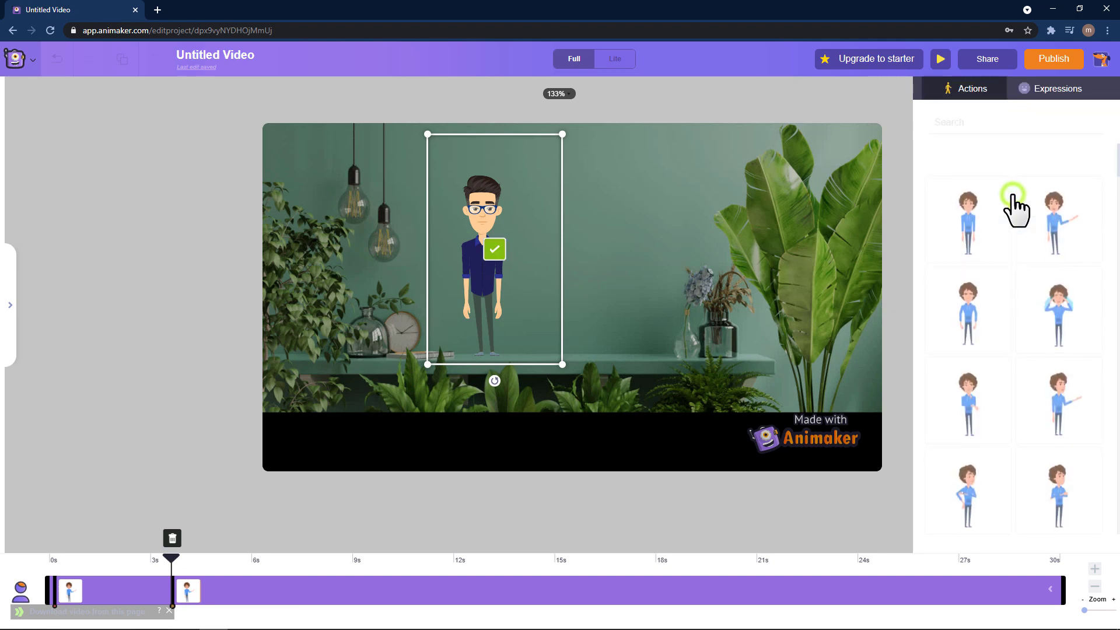
pyautogui.click(983, 125)
pyautogui.write('TALKING')
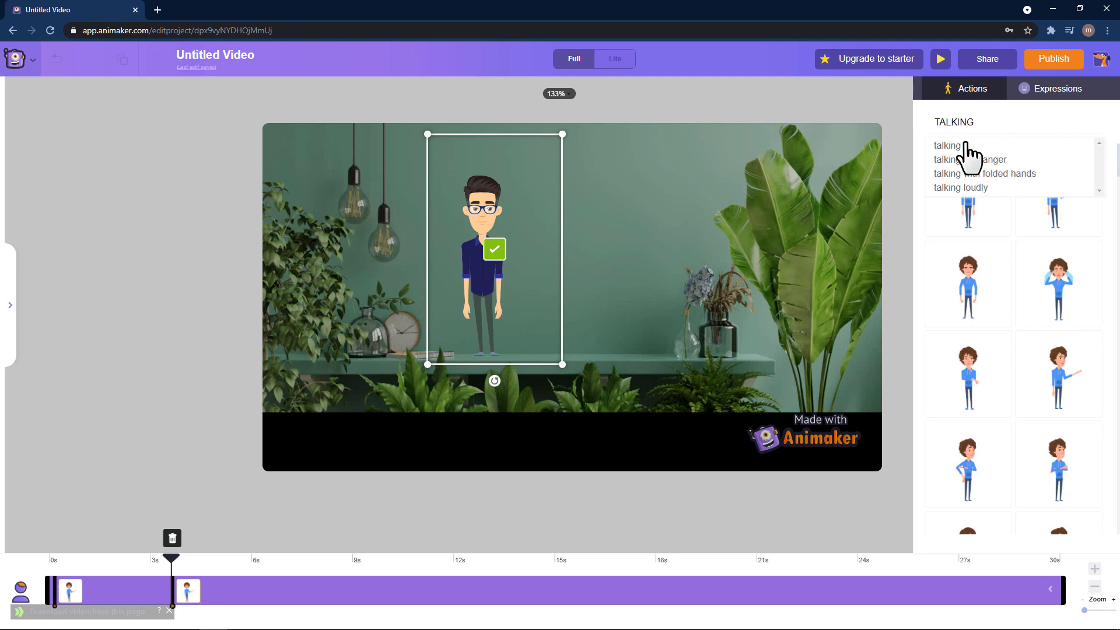
pyautogui.click(965, 146)
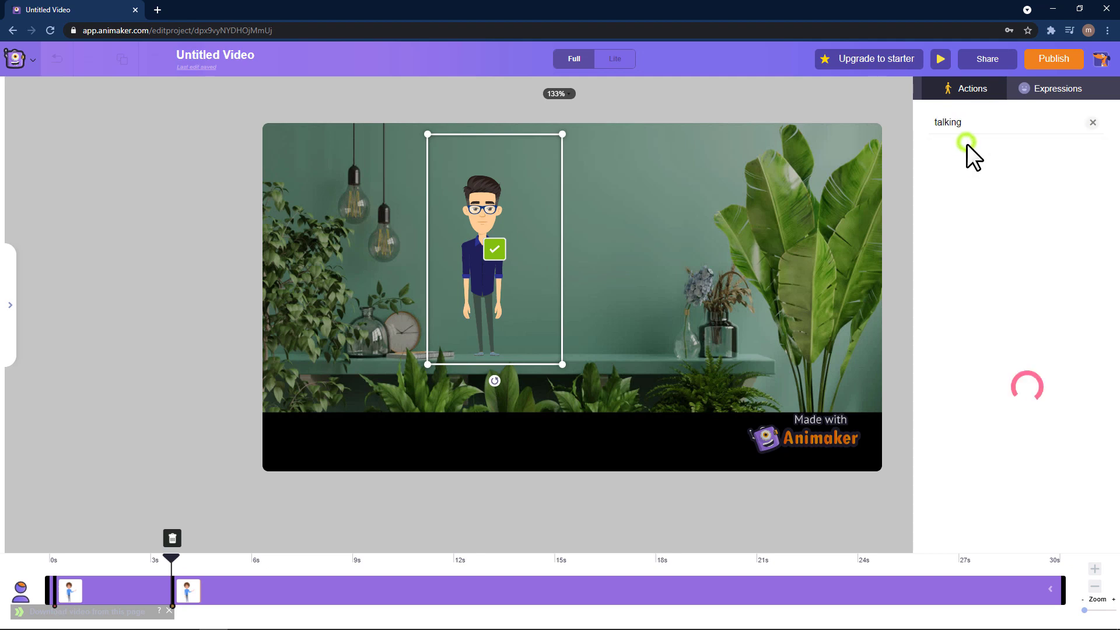
pyautogui.click(996, 385)
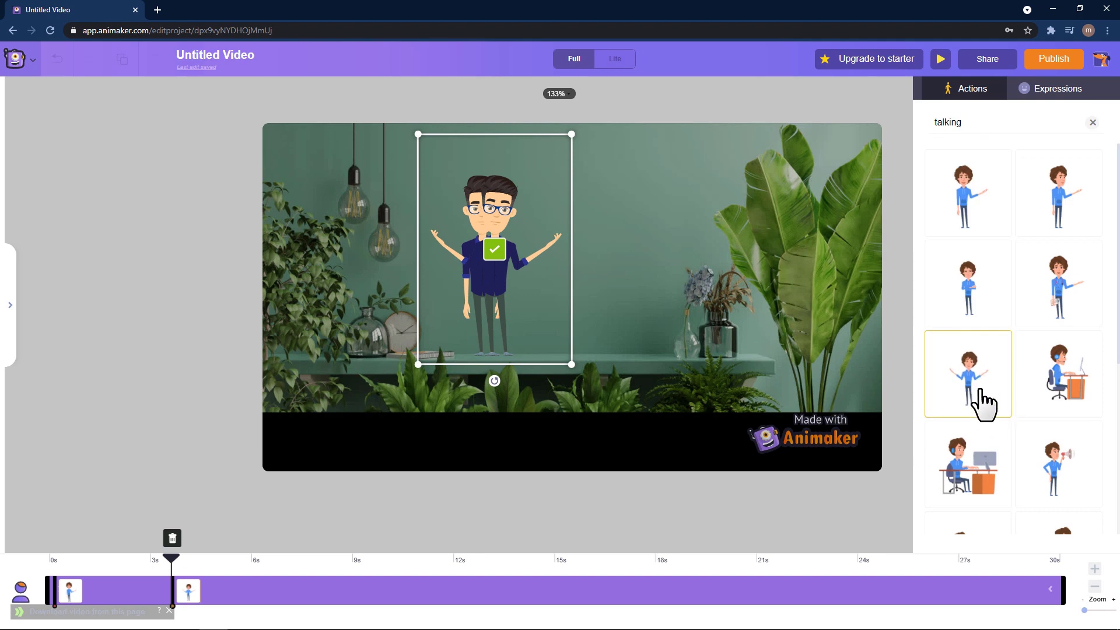
pyautogui.click(493, 249)
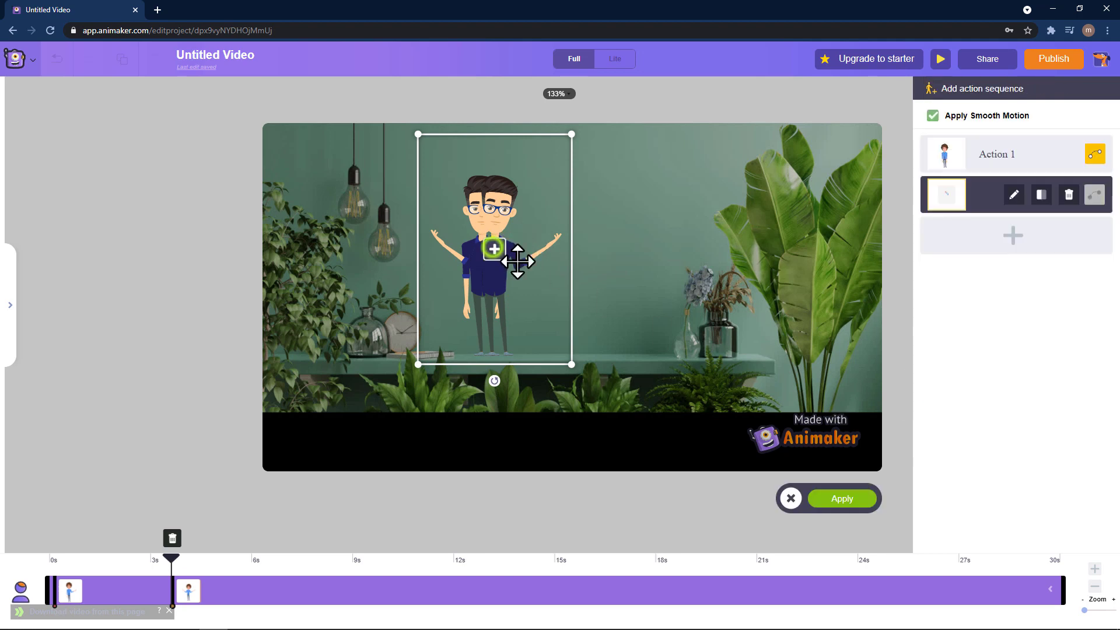
pyautogui.click(843, 500)
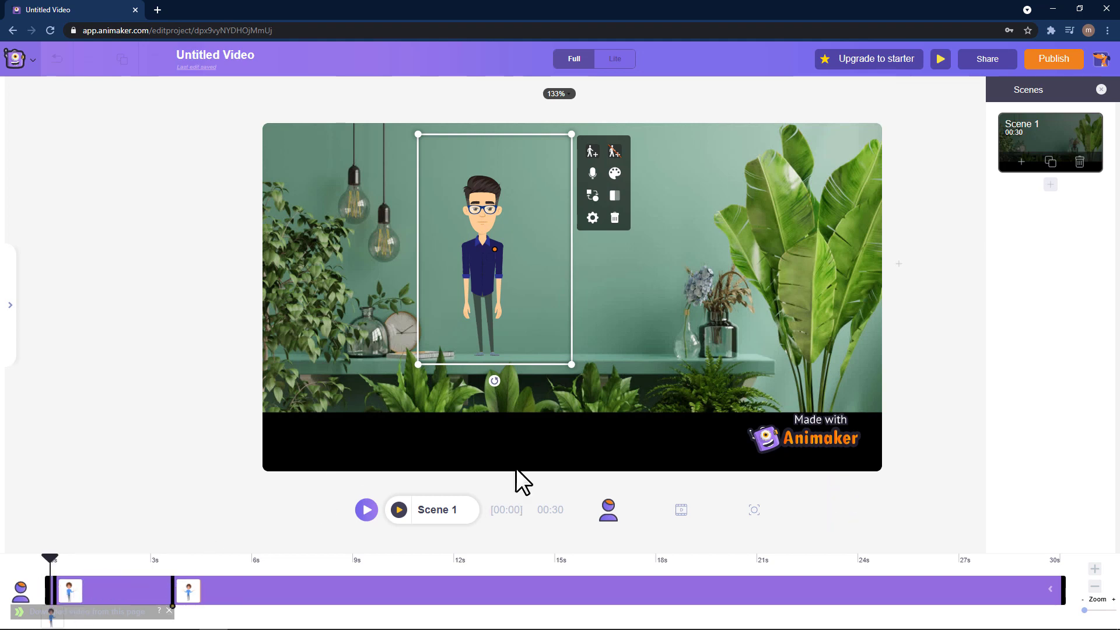
# Step: Play Scene 1 from the start to check the character's action sequence, stop playback, and deselect the character
pyautogui.click(366, 511)
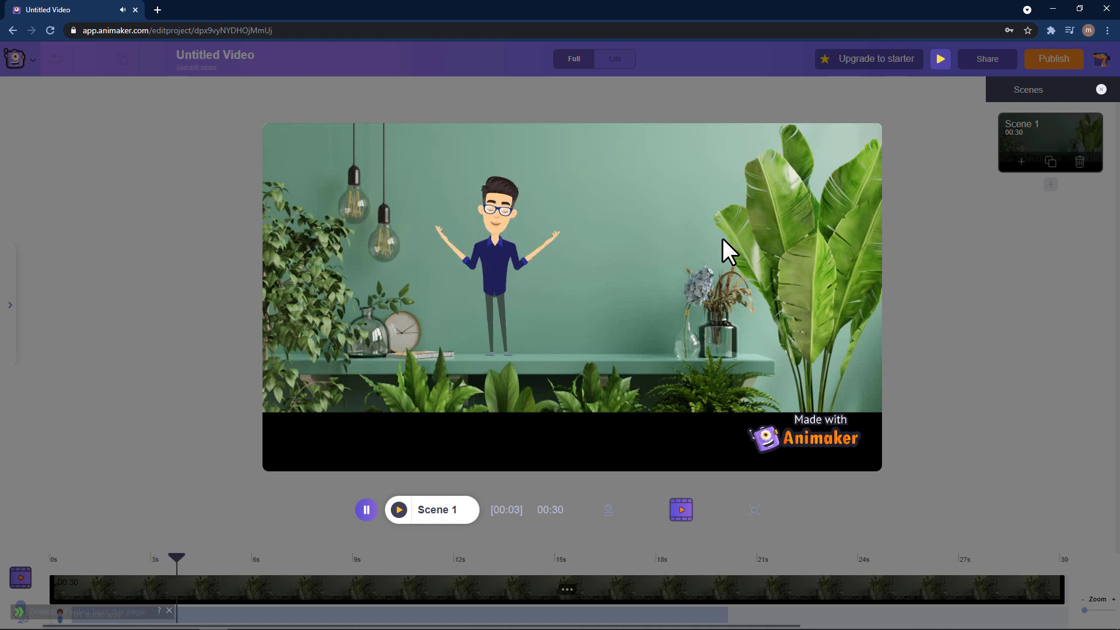
pyautogui.click(366, 511)
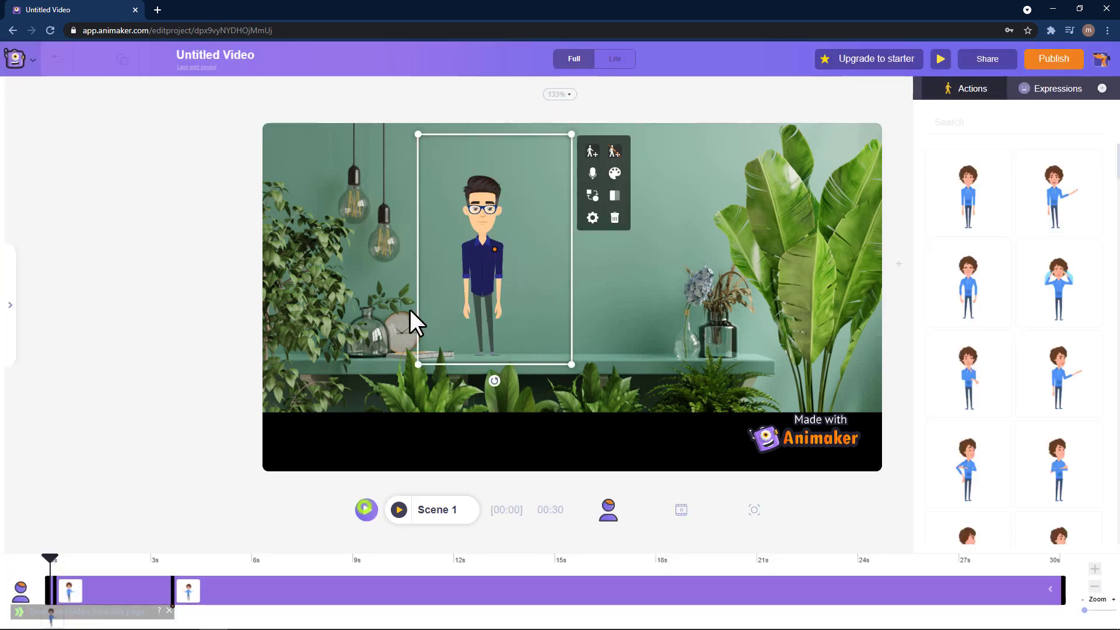
pyautogui.click(690, 305)
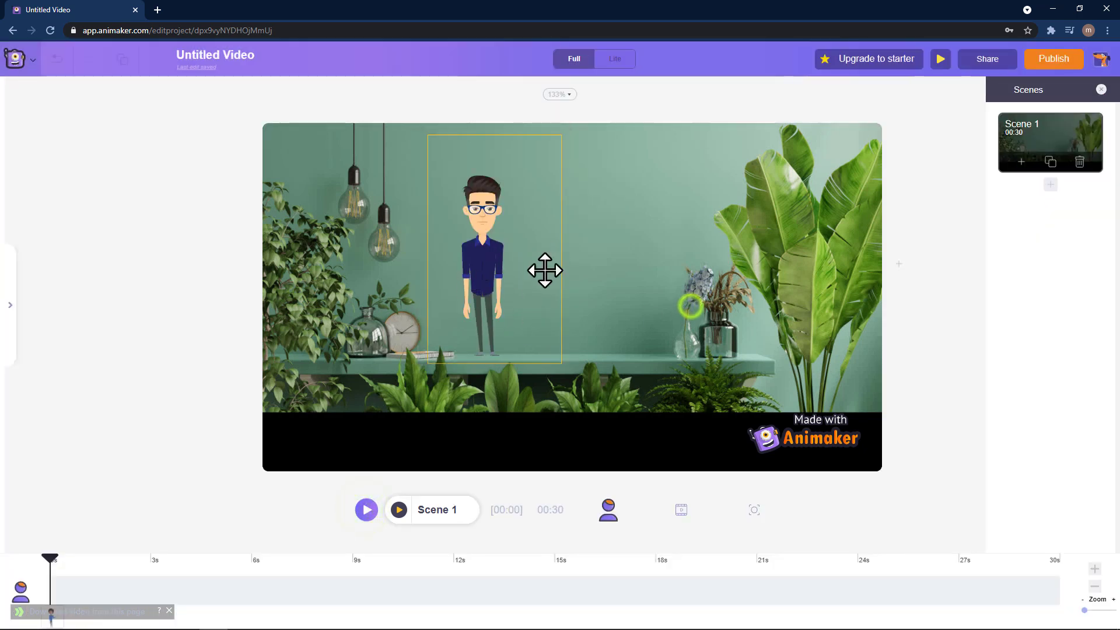
# Step: Open the asset library and replay Scene 1 from the beginning to review the action timing, stopping it partway
pyautogui.click(6, 311)
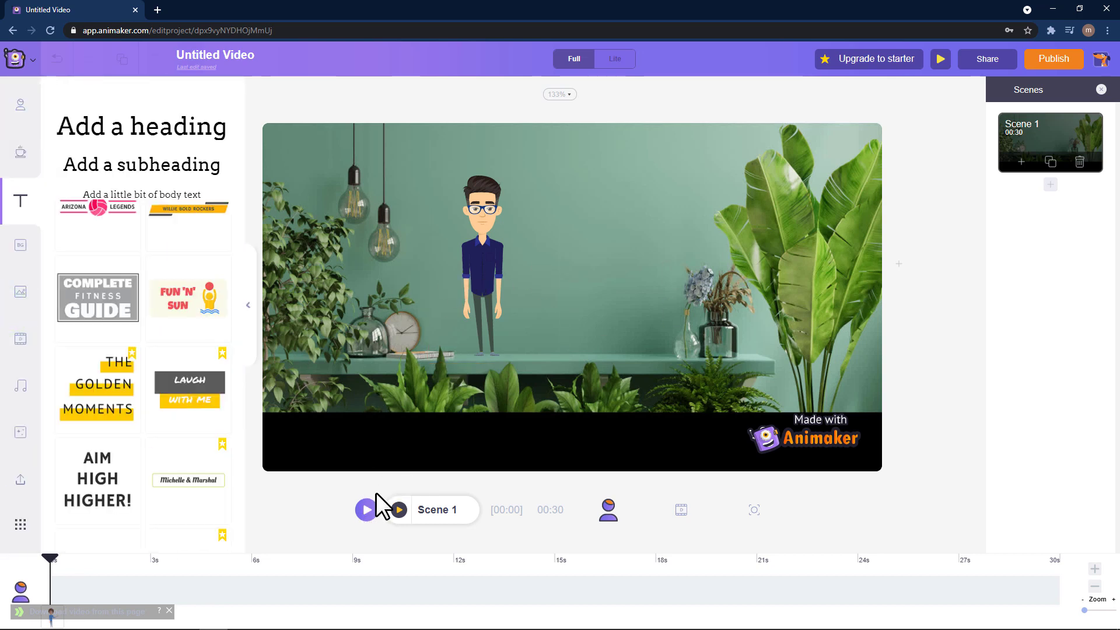
pyautogui.moveTo(52, 559)
pyautogui.mouseDown()
pyautogui.moveTo(631, 566)
pyautogui.moveTo(50, 568)
pyautogui.mouseUp()
pyautogui.click(367, 509)
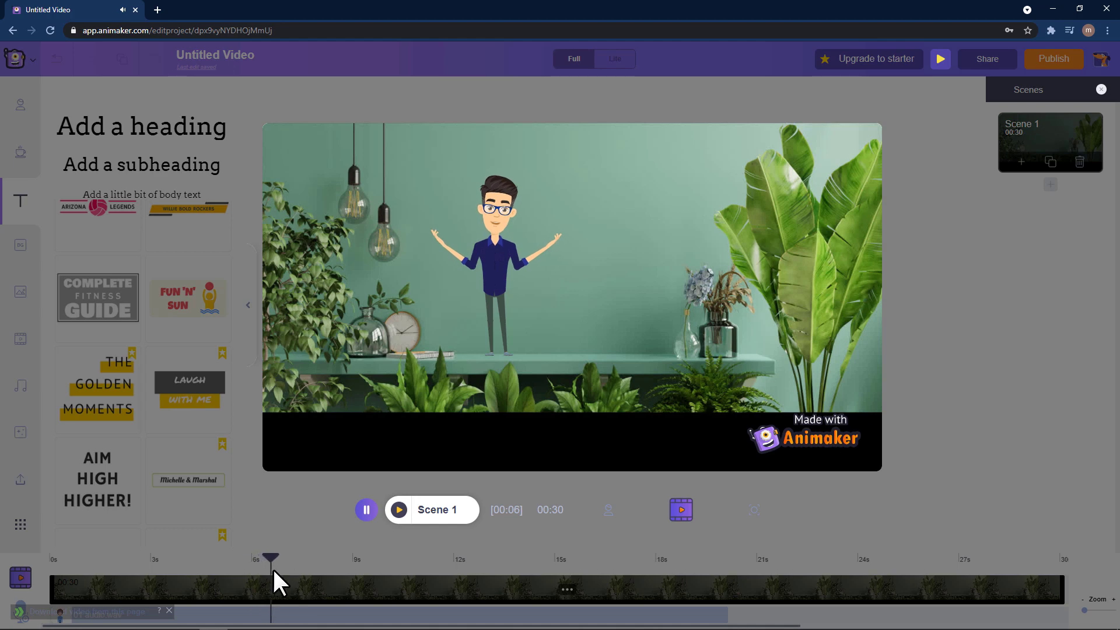
pyautogui.click(368, 512)
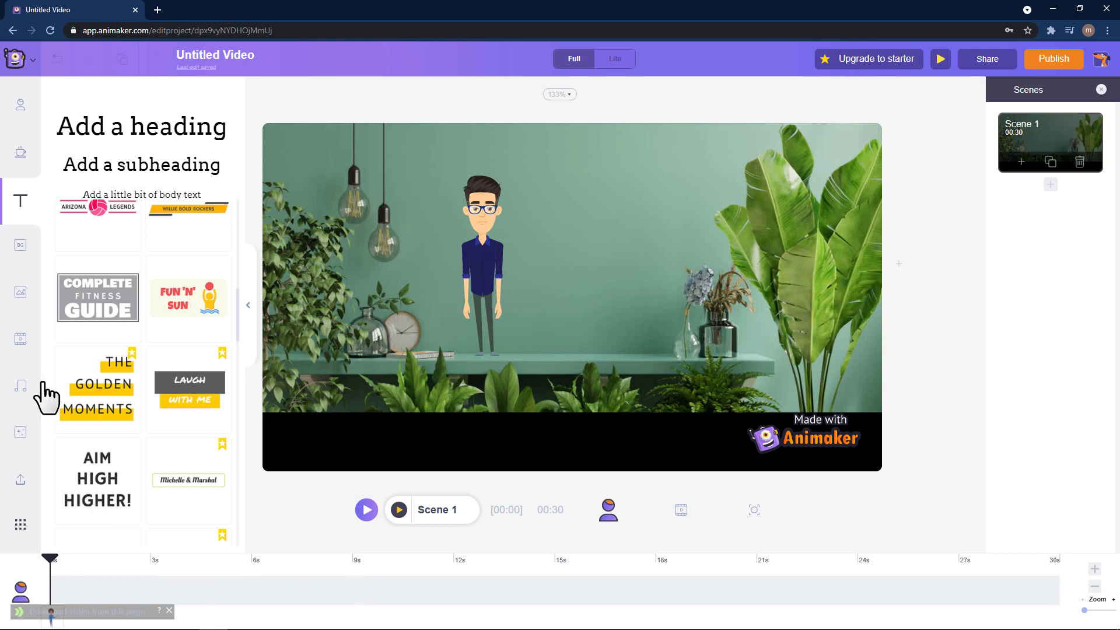
# Step: Add the "The Home Coming" text template at 3.5 seconds and shorten its duration to end at about 9.4 seconds
pyautogui.scroll(-5, 43, 388)
pyautogui.moveTo(52, 561); pyautogui.dragTo(163, 561)
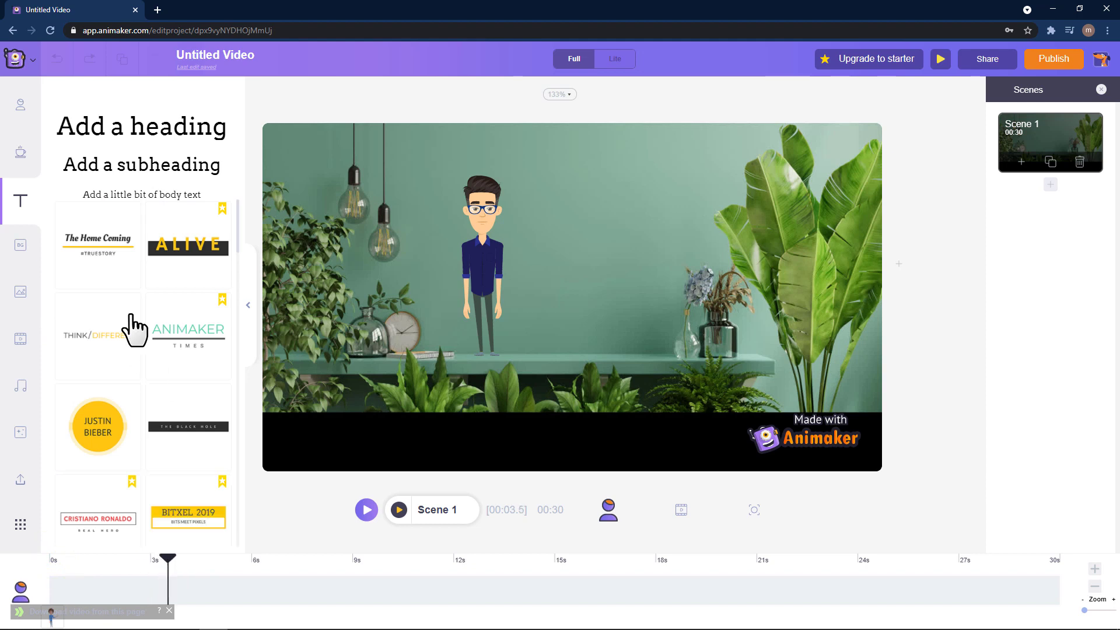
pyautogui.click(105, 250)
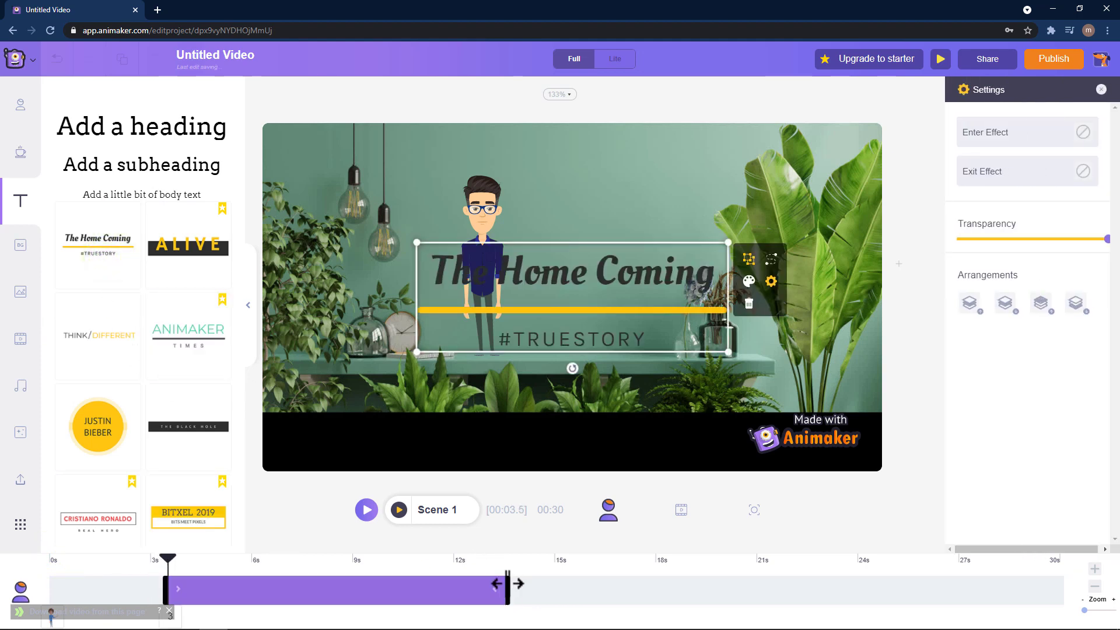
pyautogui.moveTo(507, 584); pyautogui.dragTo(372, 588)
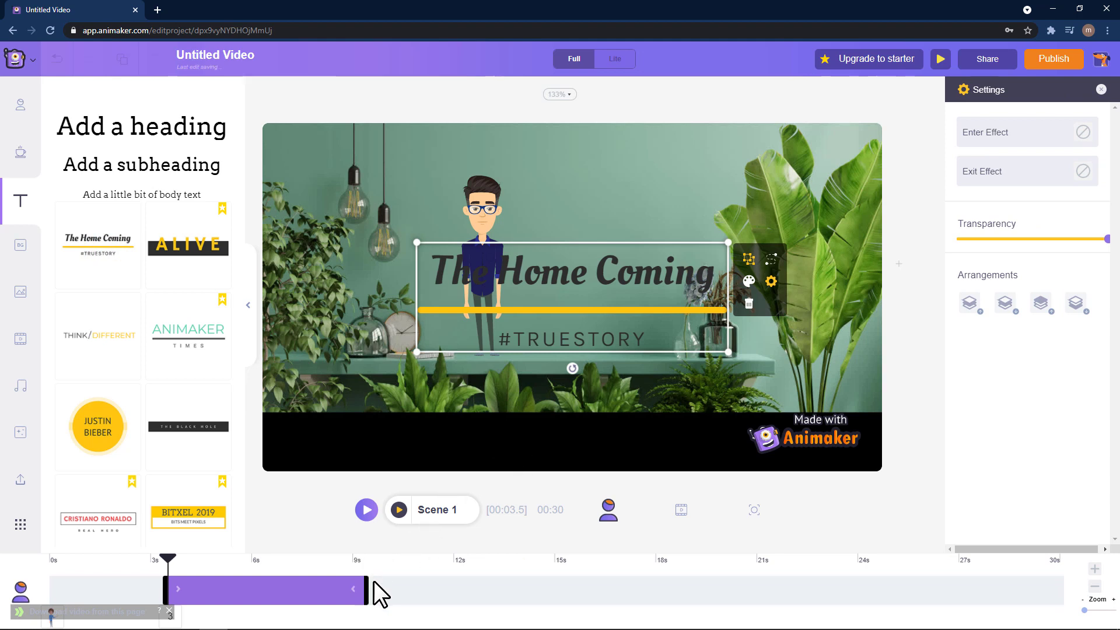
# Step: Replace the template's heading with "Animation.com" and its second line with "bangla tutorial"
pyautogui.doubleClick(551, 269)
pyautogui.write('Animation.c')
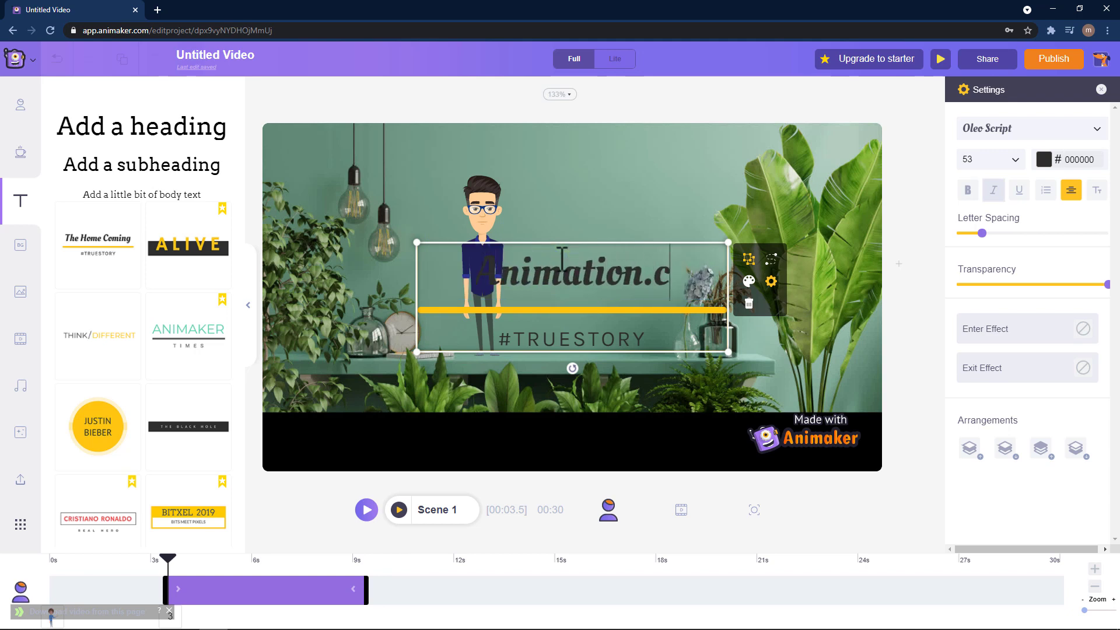
pyautogui.write('om')
pyautogui.doubleClick(601, 338)
pyautogui.write('bangla tutorial')
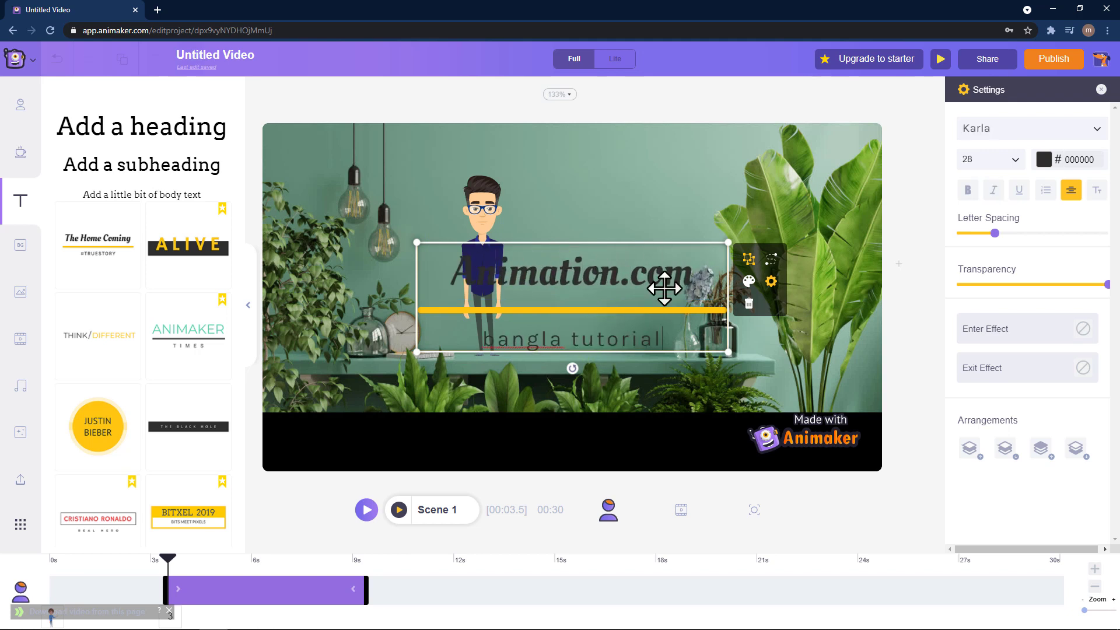
# Step: Shrink the "Animation.com" title block to a font size of about 32.81 and place it beside the character's head
pyautogui.click(577, 121)
pyautogui.click(573, 243)
pyautogui.doubleClick(648, 287)
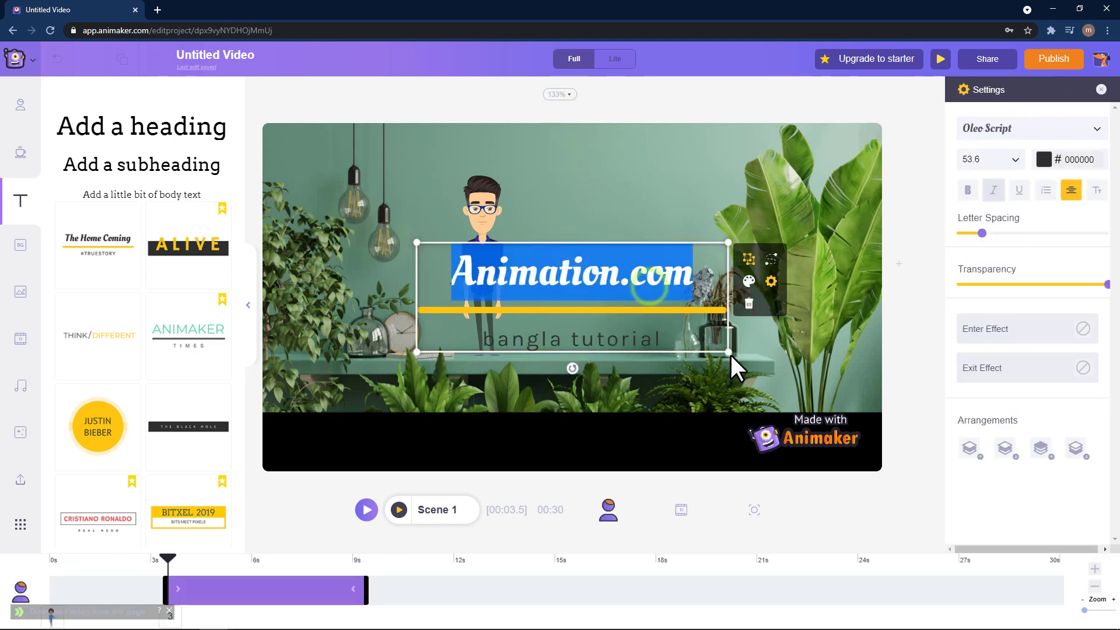
pyautogui.moveTo(730, 352); pyautogui.dragTo(609, 311)
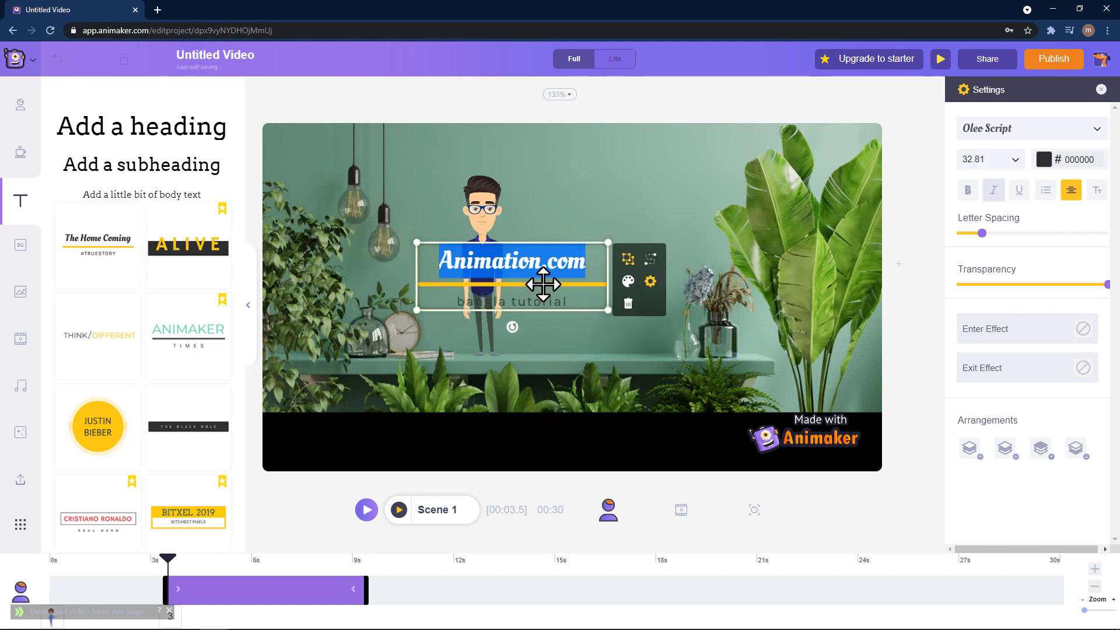
pyautogui.click(599, 219)
pyautogui.moveTo(561, 263); pyautogui.dragTo(653, 209)
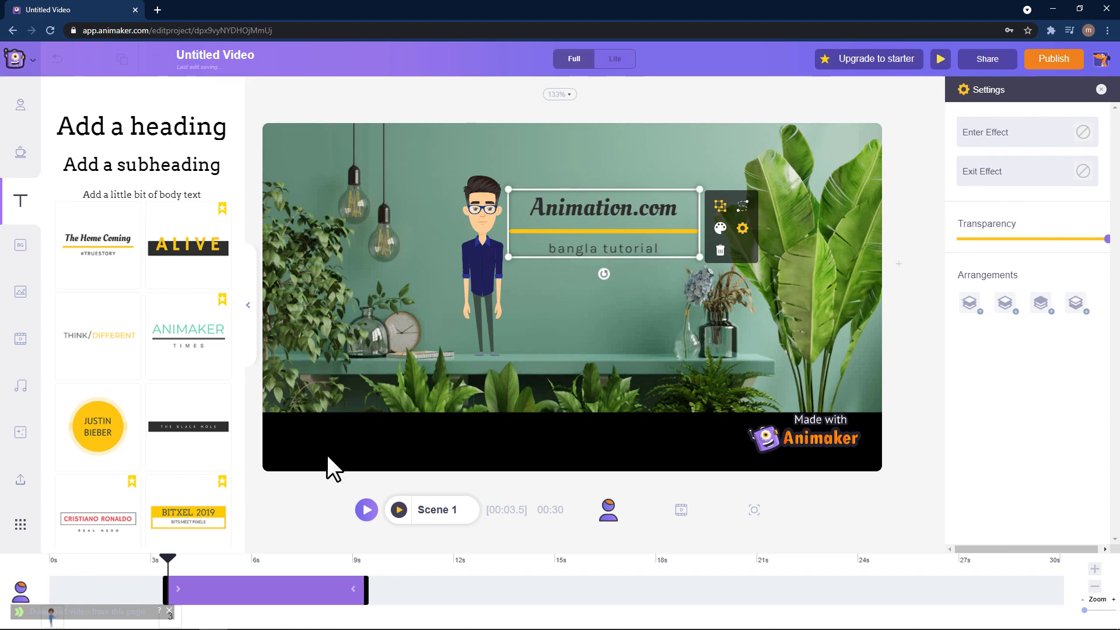
# Step: Play the scene twice from 3.5 seconds to check when the title appears and disappears, stopping each playback
pyautogui.click(366, 509)
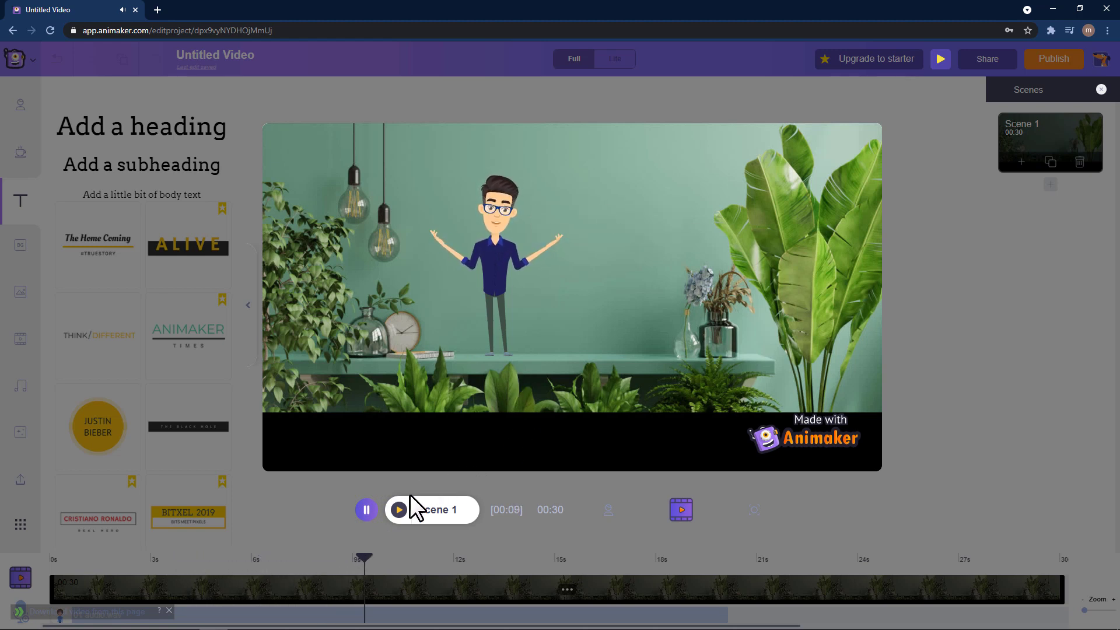
pyautogui.click(366, 510)
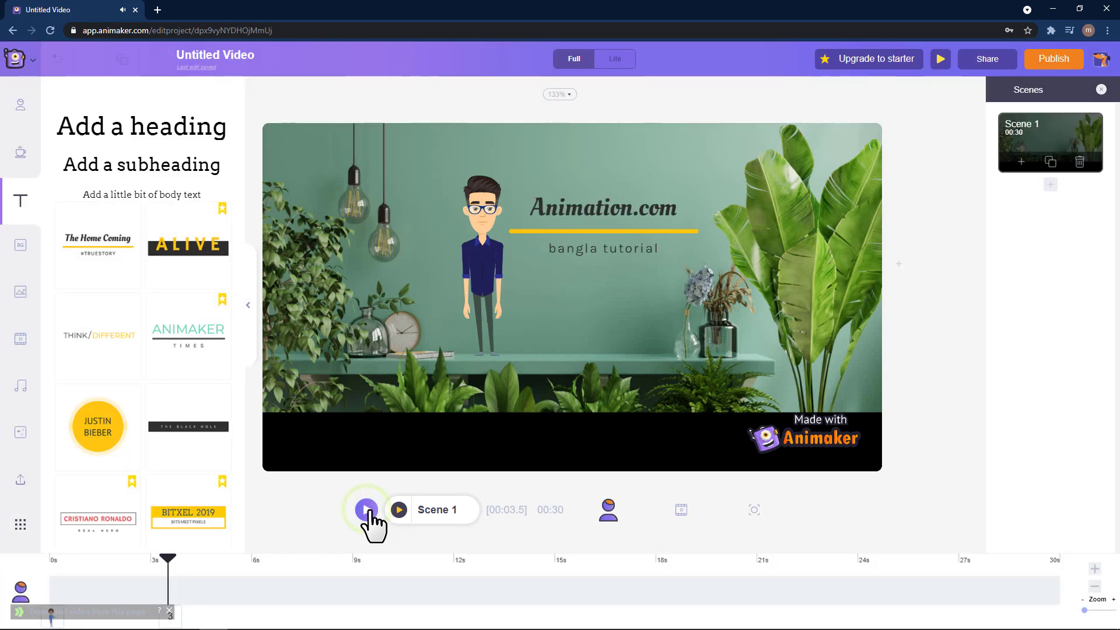
pyautogui.click(367, 510)
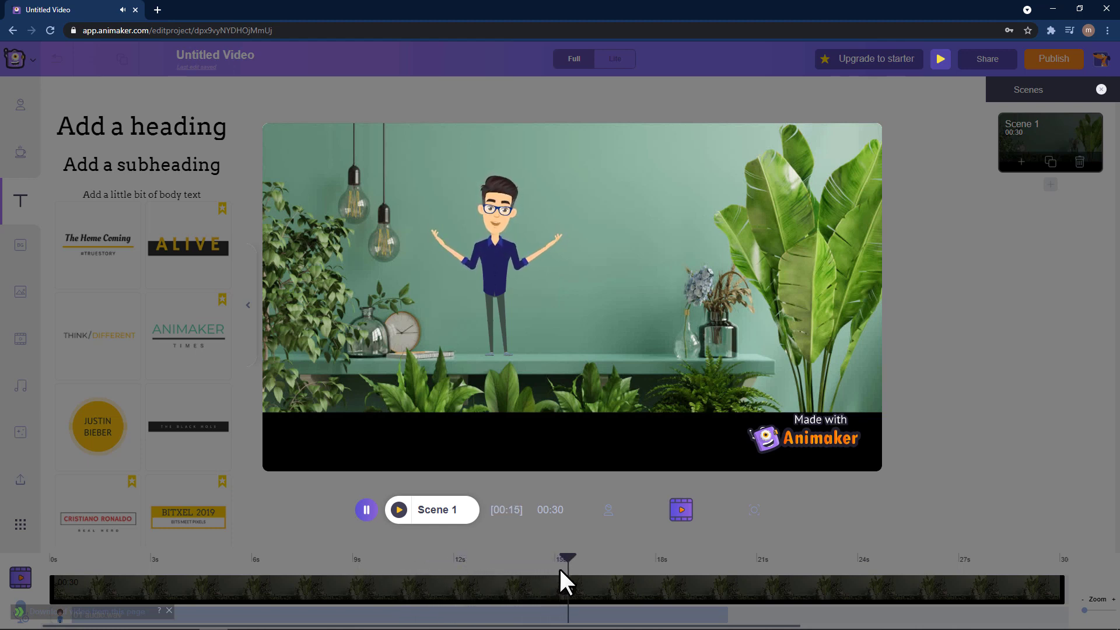
pyautogui.click(366, 509)
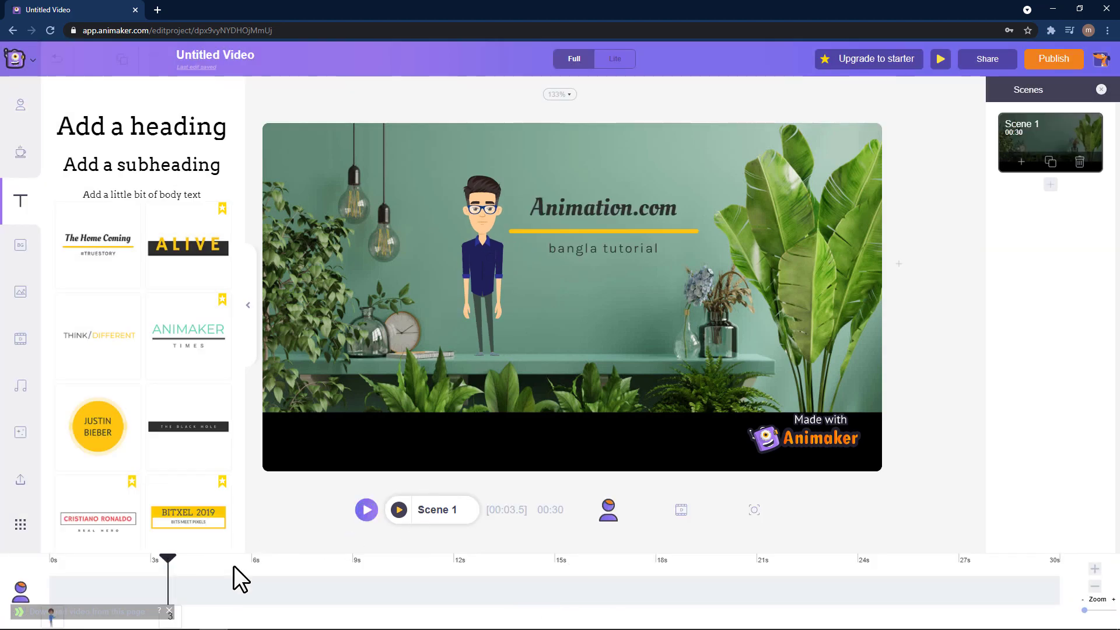
# Step: Add the "Soulful Sundays" banner template at 9.4 seconds and shorten its duration to end at about 15.6 seconds
pyautogui.moveTo(168, 559); pyautogui.dragTo(362, 559)
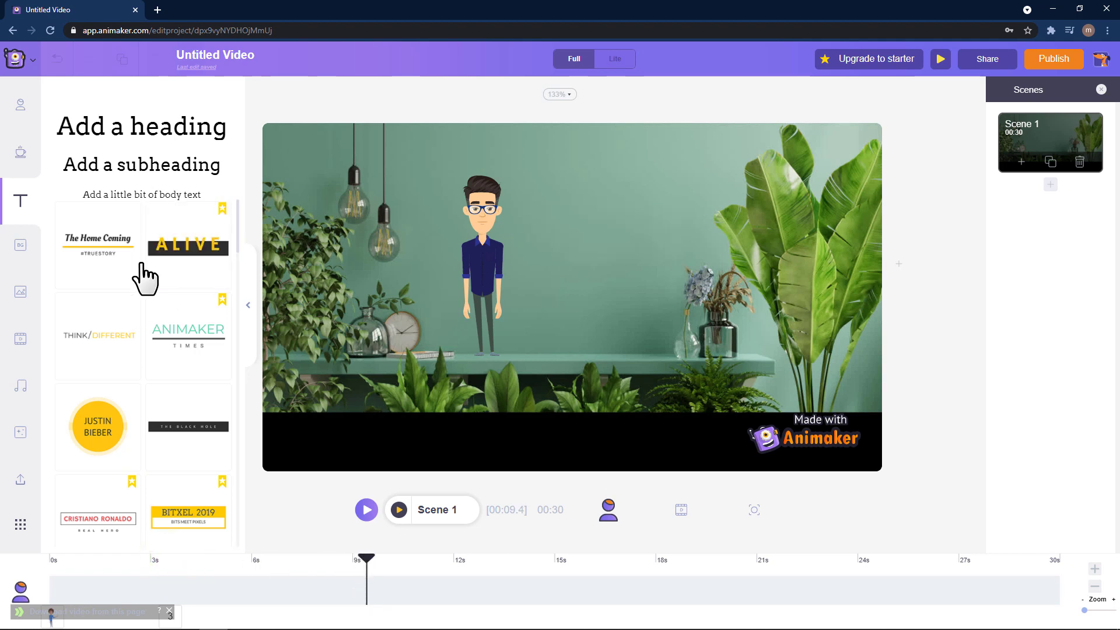
pyautogui.scroll(-4, 143, 274)
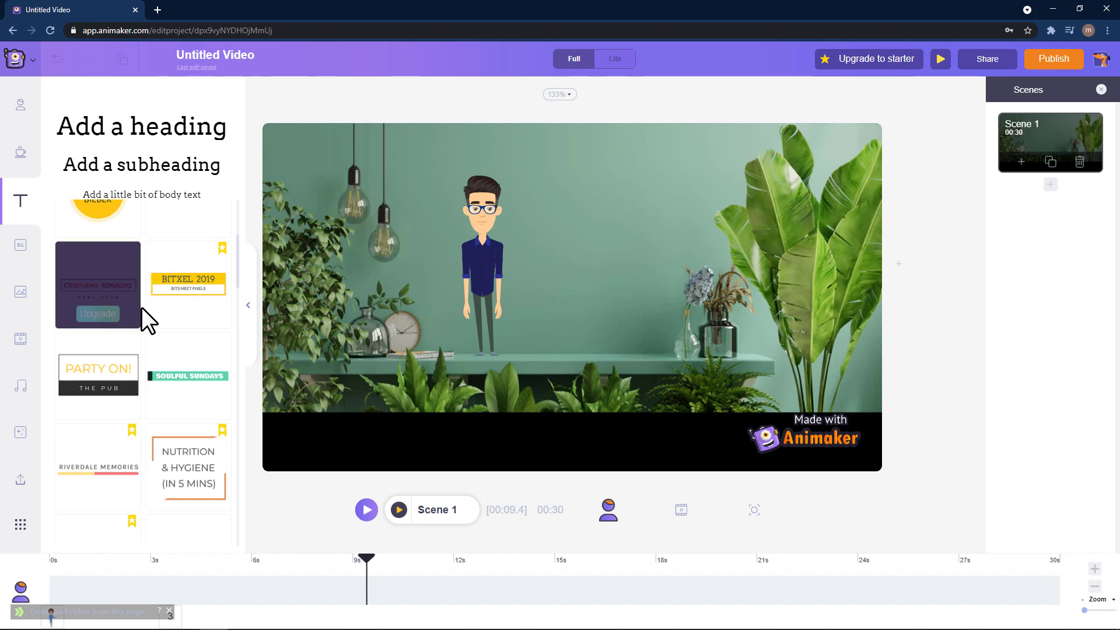
pyautogui.click(193, 368)
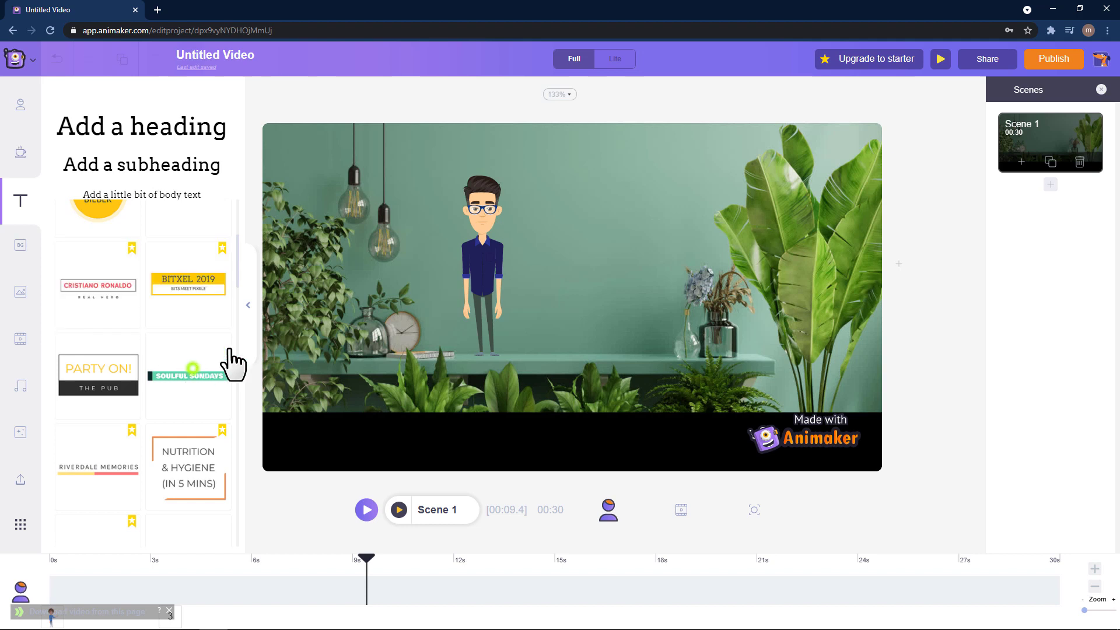
pyautogui.click(186, 377)
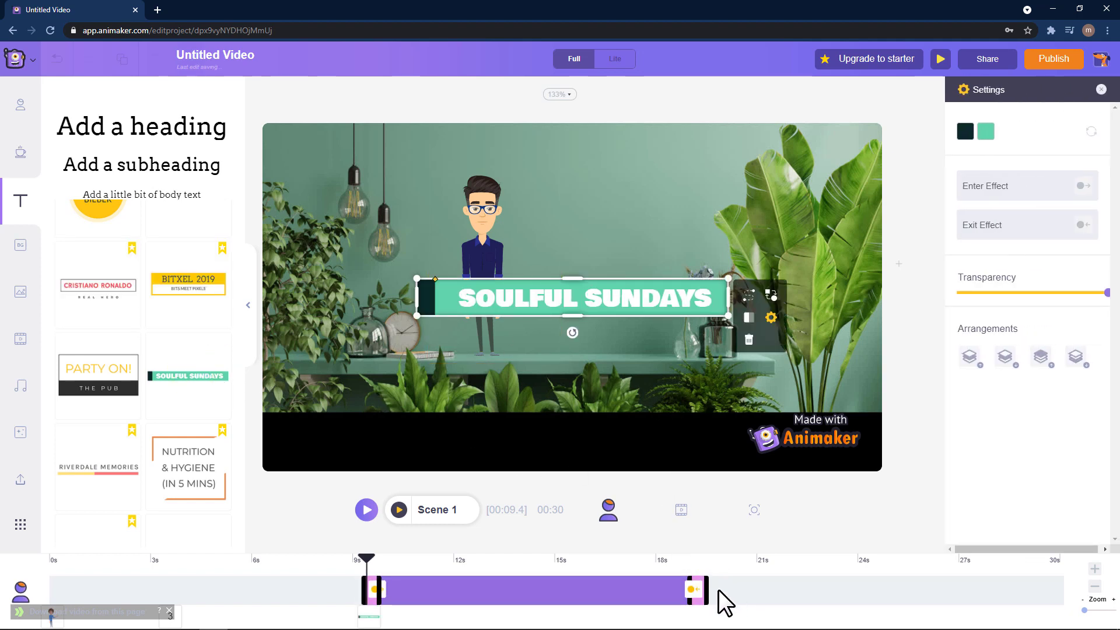
pyautogui.moveTo(705, 583); pyautogui.dragTo(563, 588)
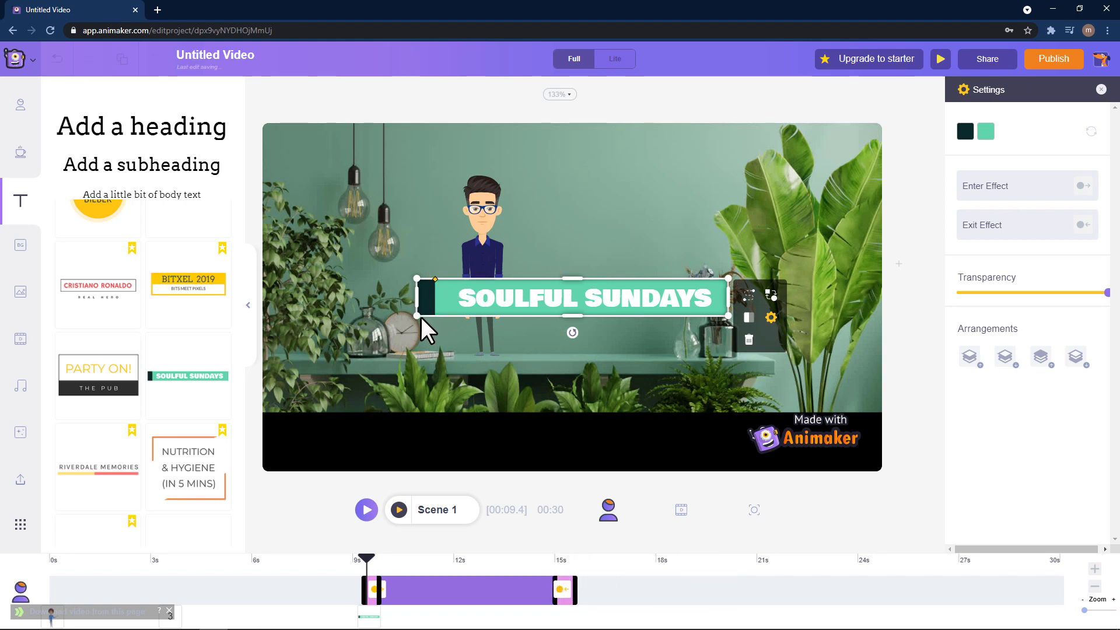
# Step: Scale down the "Soulful Sundays" banner to a font size of about 17.19 and place it beside the character's head
pyautogui.moveTo(416, 316); pyautogui.dragTo(523, 289)
pyautogui.moveTo(595, 291); pyautogui.dragTo(580, 206)
pyautogui.moveTo(714, 218); pyautogui.dragTo(676, 196)
# Step: Replace the banner text with "How to remove watermark" and deselect the banner
pyautogui.doubleClick(642, 190)
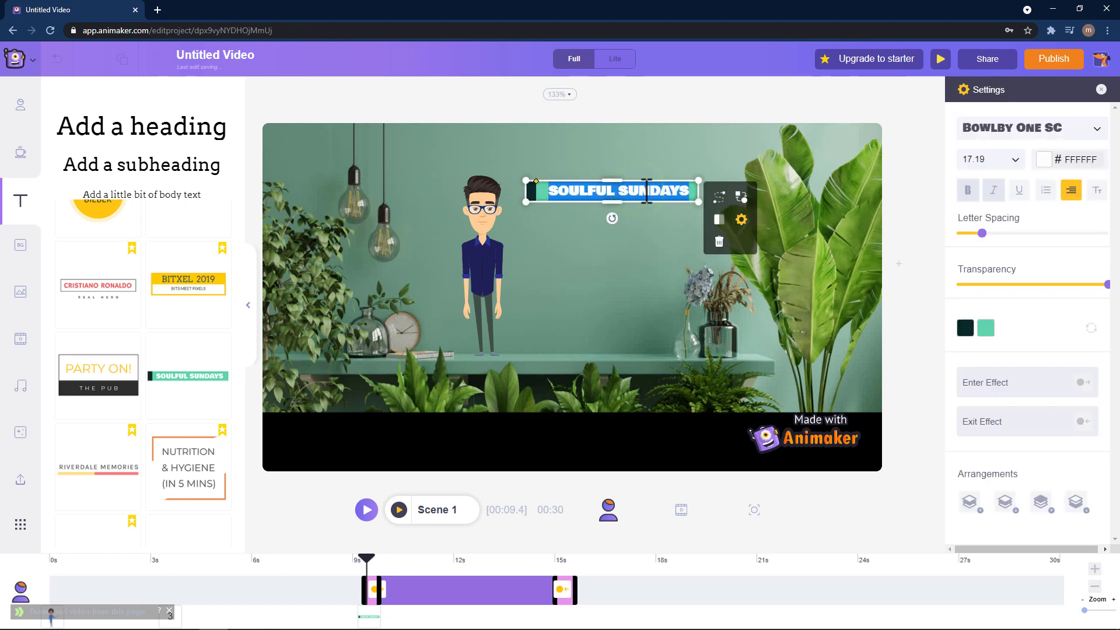
pyautogui.write('H')
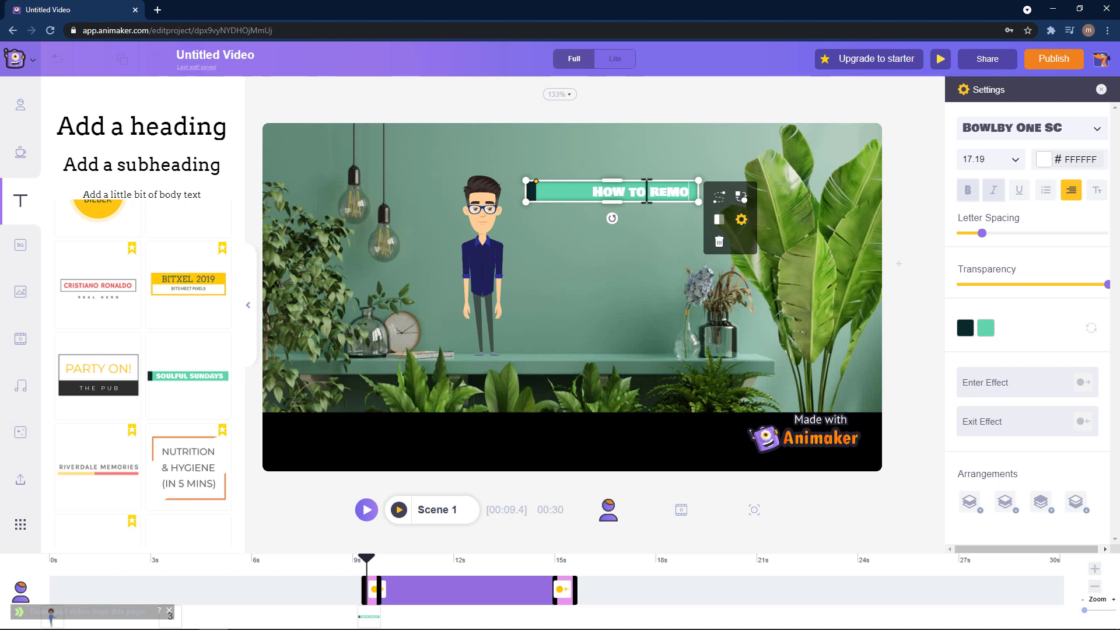
pyautogui.write('ow to remove wate')
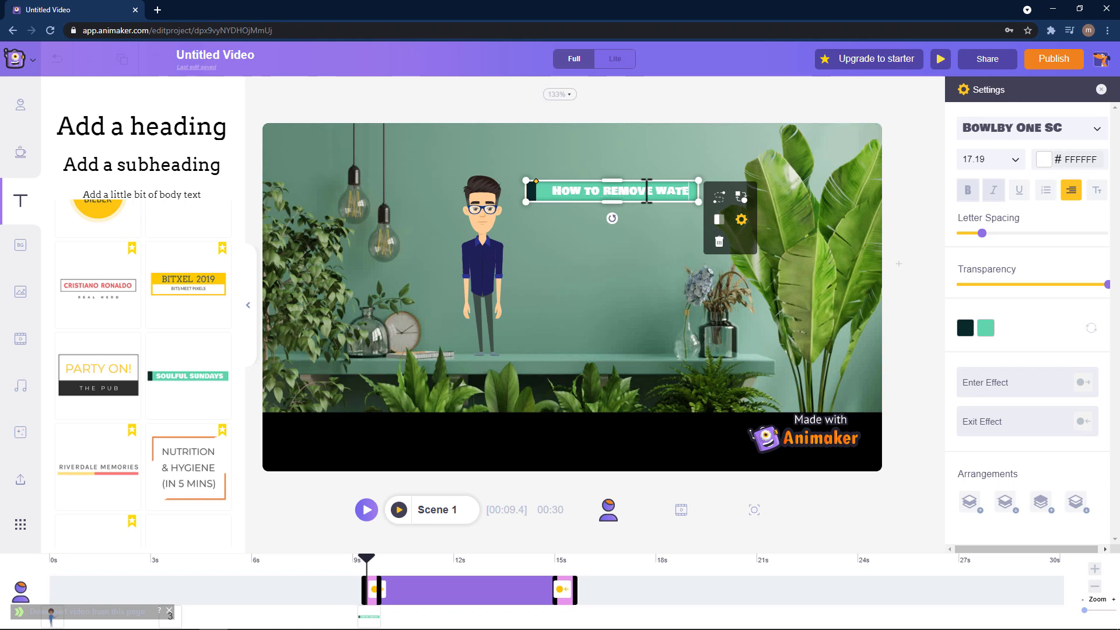
pyautogui.write('rmark')
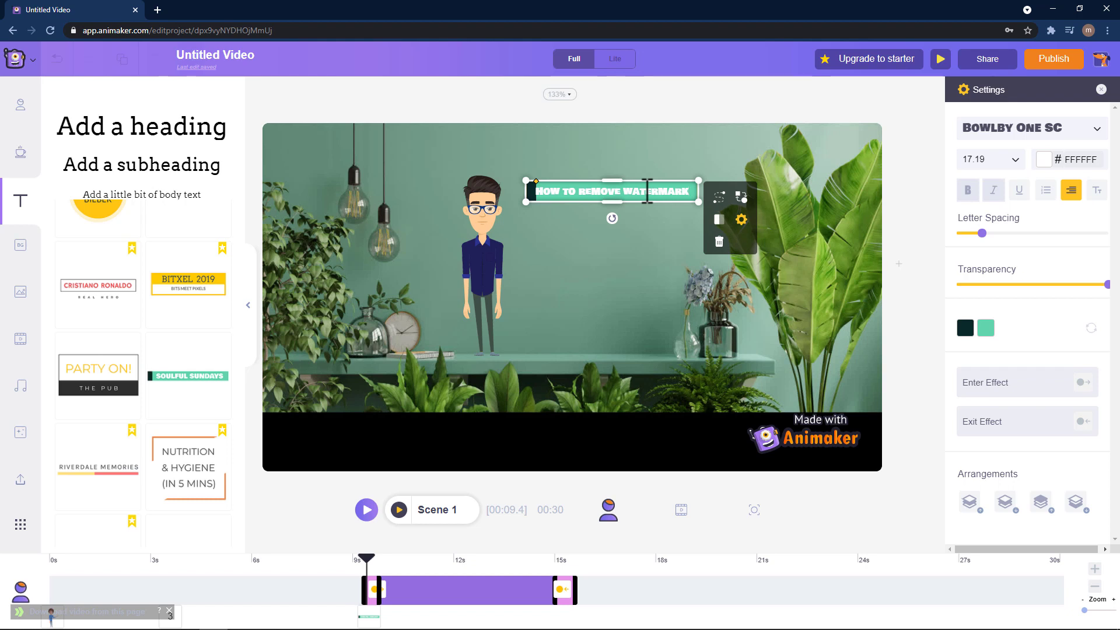
pyautogui.click(666, 158)
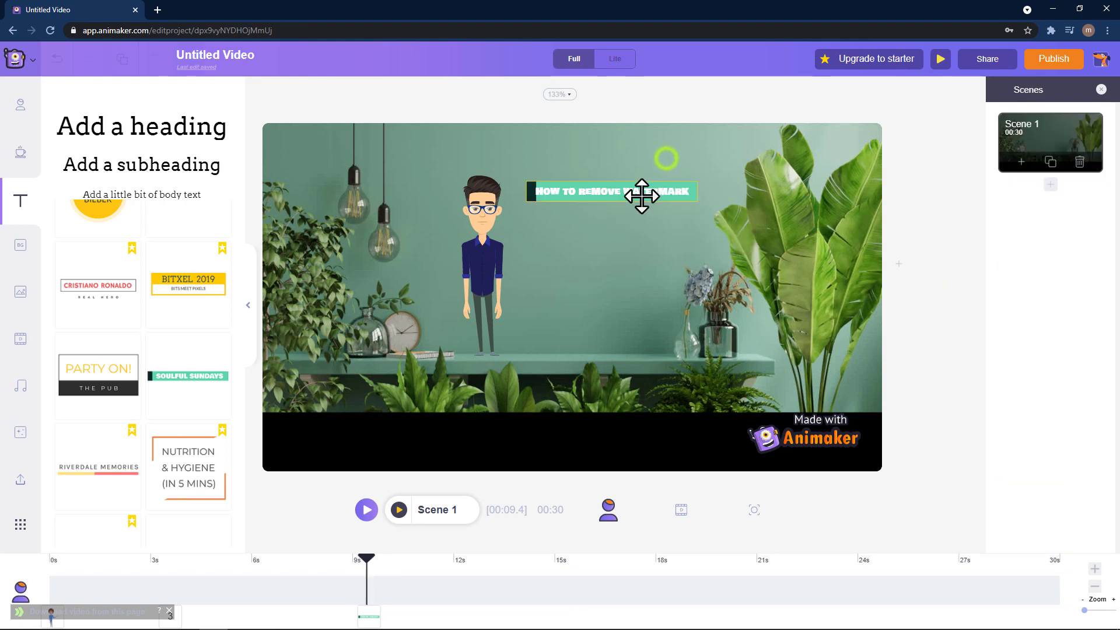
# Step: Duplicate the banner directly below the original and change the copy's text to "from video in animaker.com"
pyautogui.click(642, 194)
pyautogui.click(663, 214)
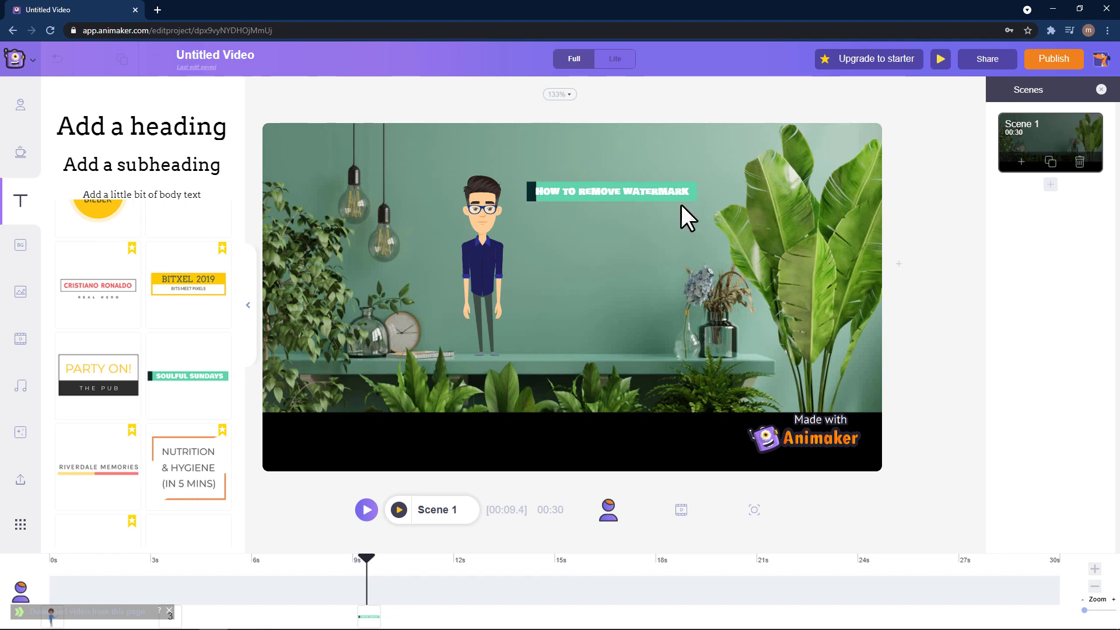
pyautogui.click(681, 201)
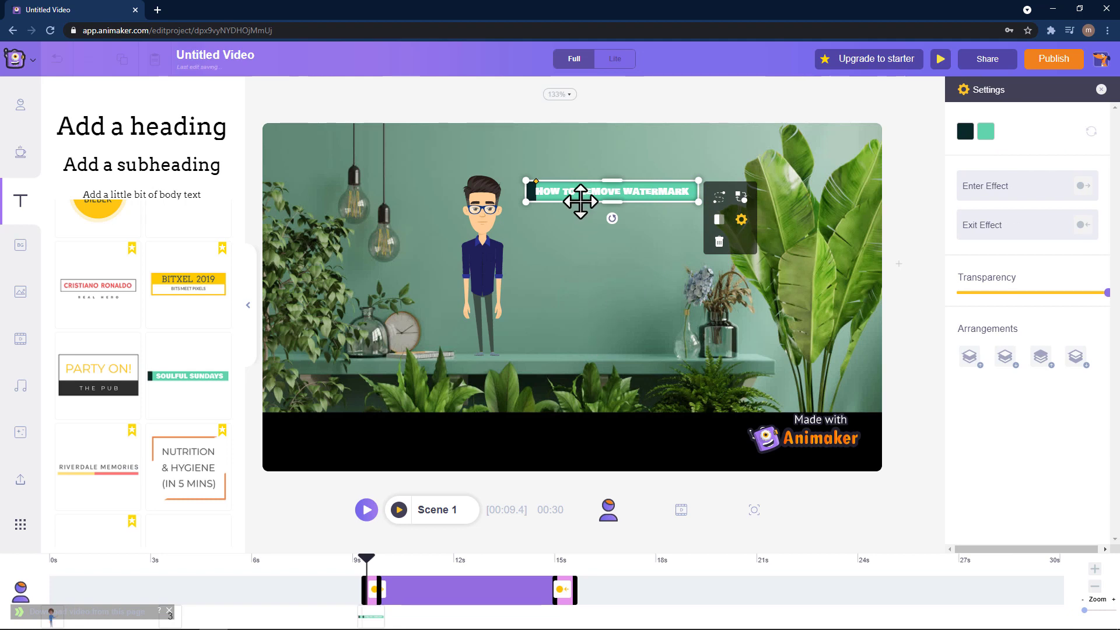
pyautogui.moveTo(676, 201); pyautogui.dragTo(674, 224)
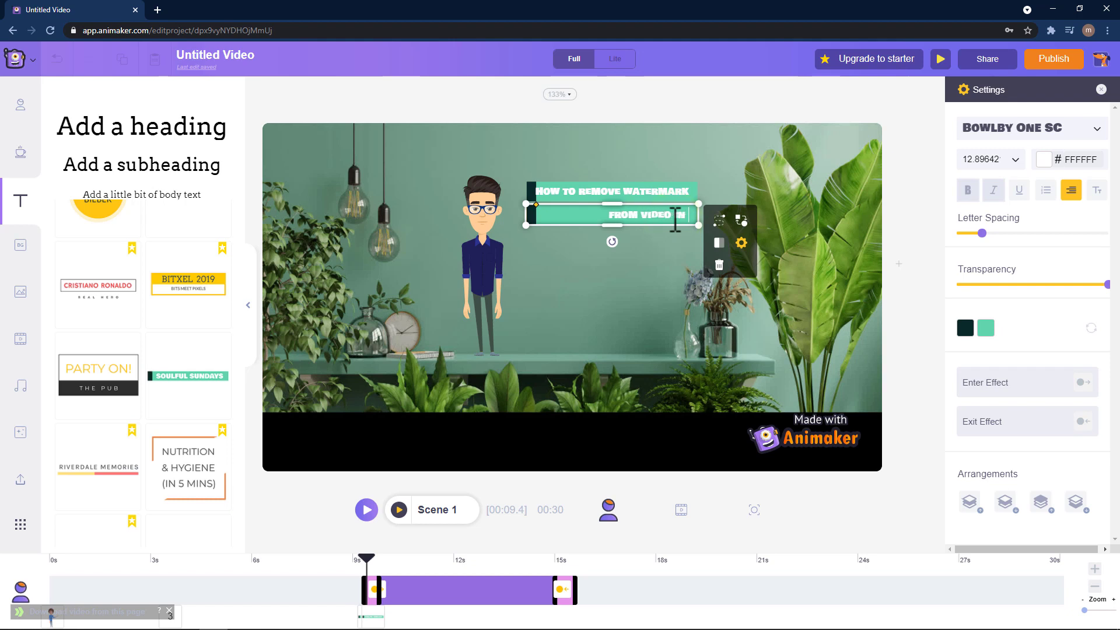
pyautogui.write('r.com')
pyautogui.click(667, 172)
# Step: Change the green fill of the lower "from video in animaker.com" banner to pinkish red
pyautogui.doubleClick(621, 222)
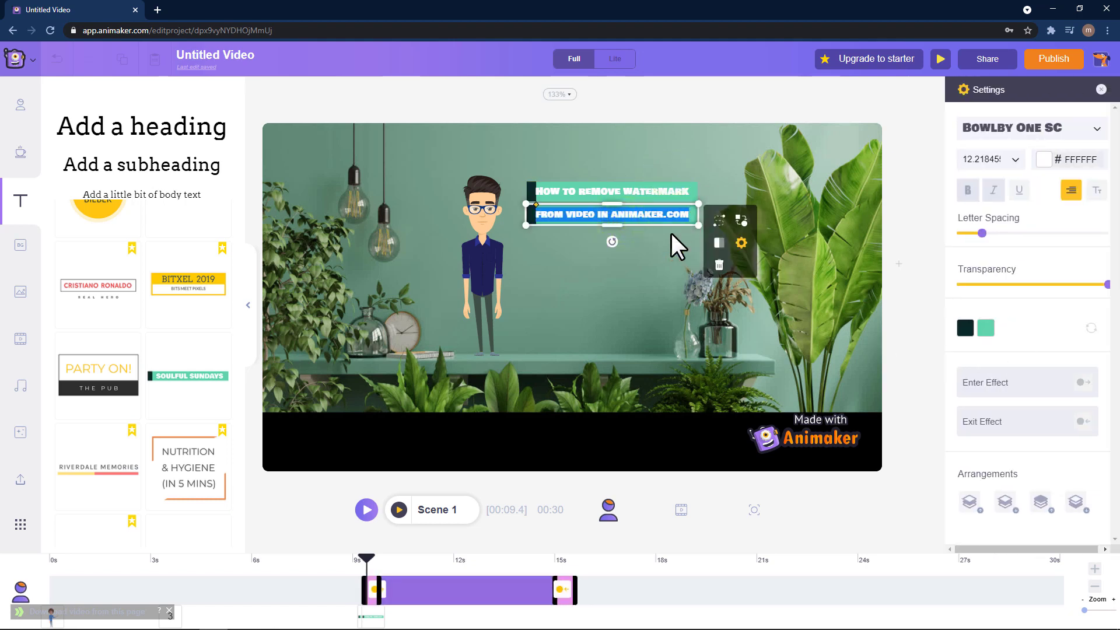
pyautogui.click(655, 249)
pyautogui.doubleClick(647, 216)
pyautogui.click(986, 328)
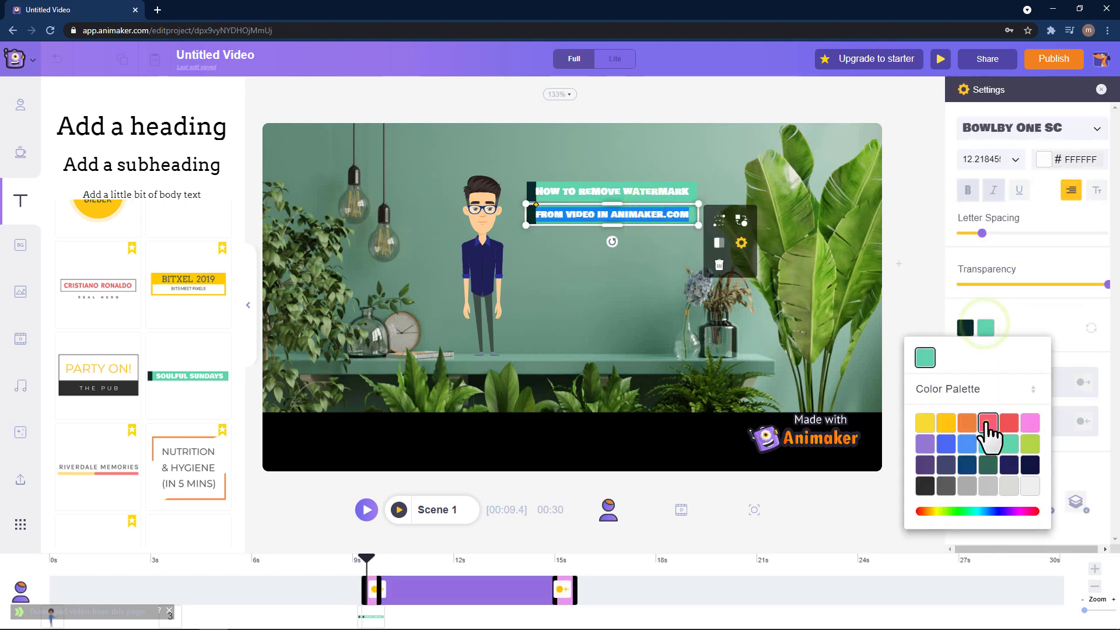
pyautogui.click(986, 421)
pyautogui.click(700, 177)
# Step: Change the green fill of the upper "How to remove watermark" banner to blue and deselect it
pyautogui.doubleClick(692, 191)
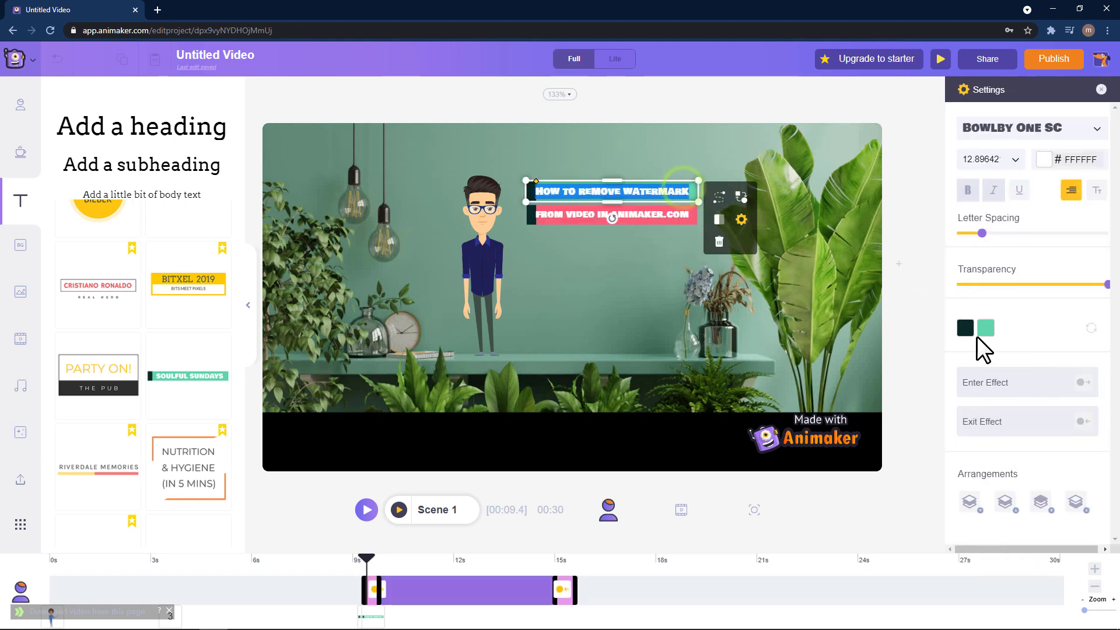
pyautogui.click(986, 328)
pyautogui.click(948, 444)
pyautogui.click(706, 113)
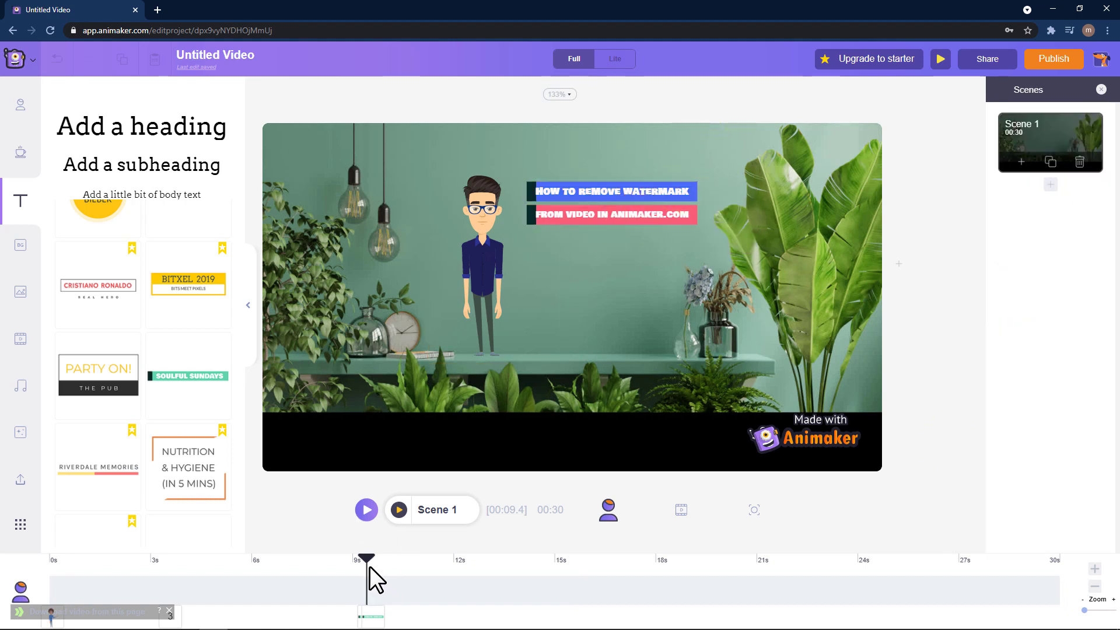
# Step: Play the scene from 9 seconds to check how the two colored banners appear, and stop playback
pyautogui.moveTo(367, 569); pyautogui.dragTo(354, 575)
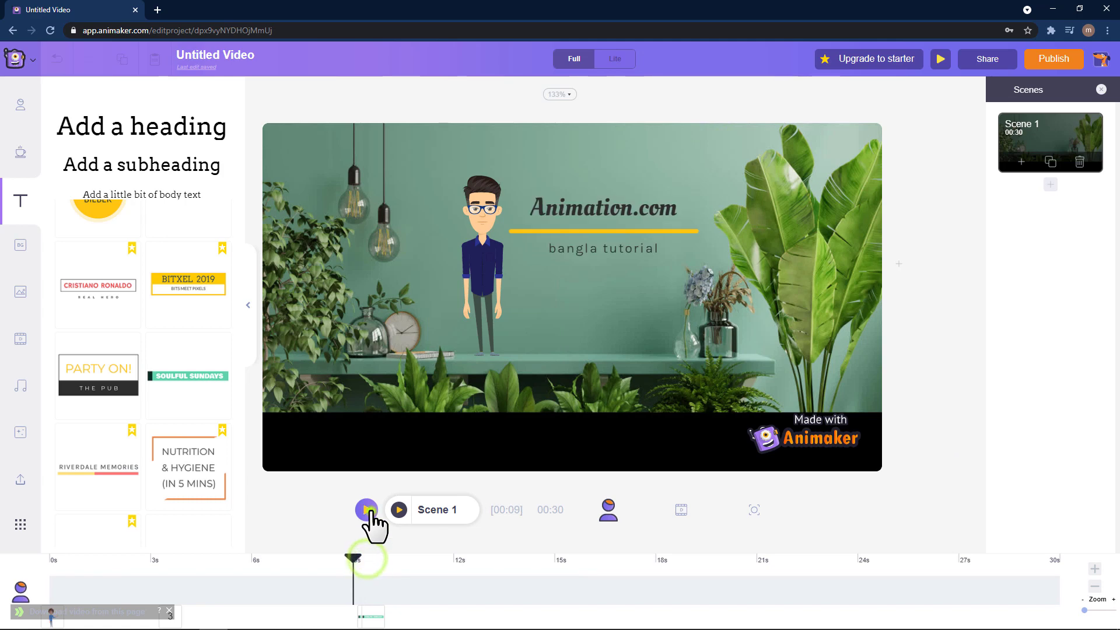
pyautogui.click(367, 510)
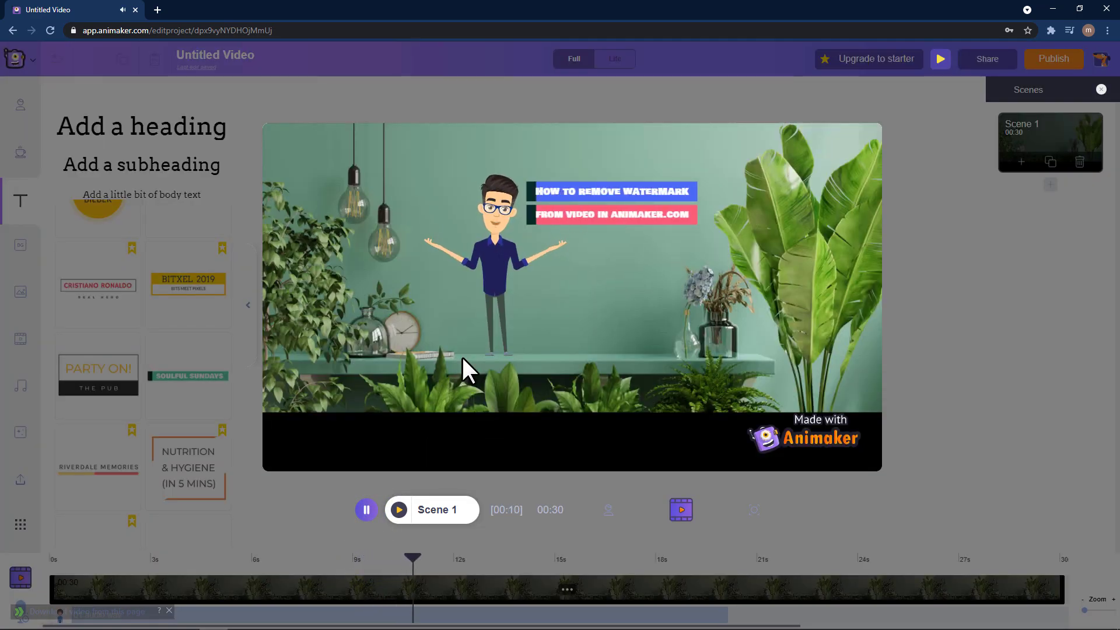
pyautogui.click(367, 510)
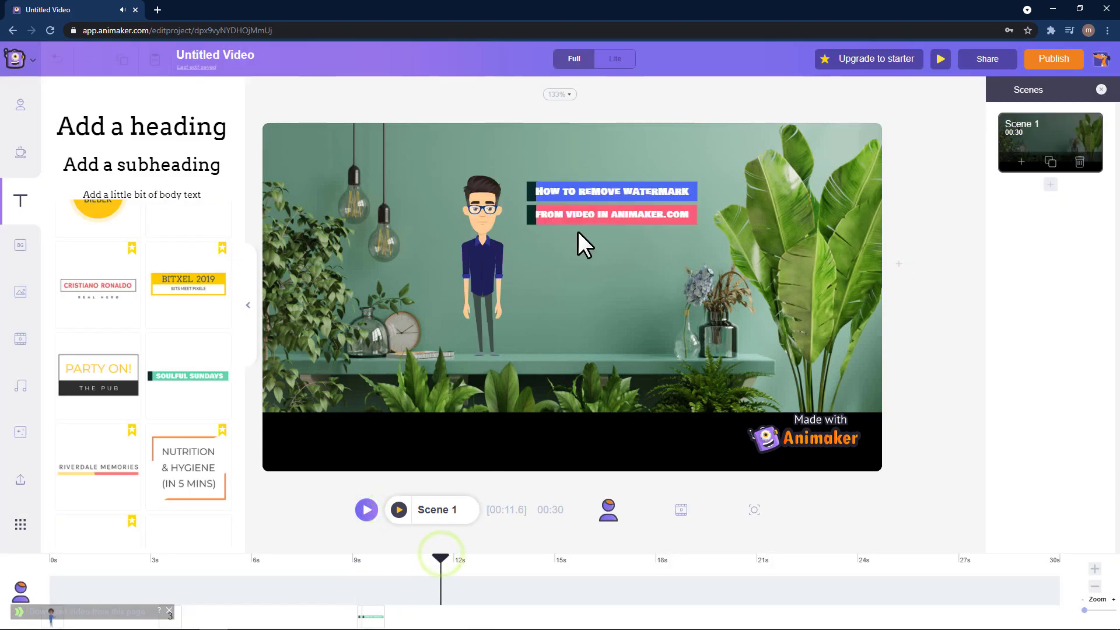
# Step: Delay the start of the lower pinkish-red banner to about 9.9 seconds and play the scene to check its entrance
pyautogui.click(570, 213)
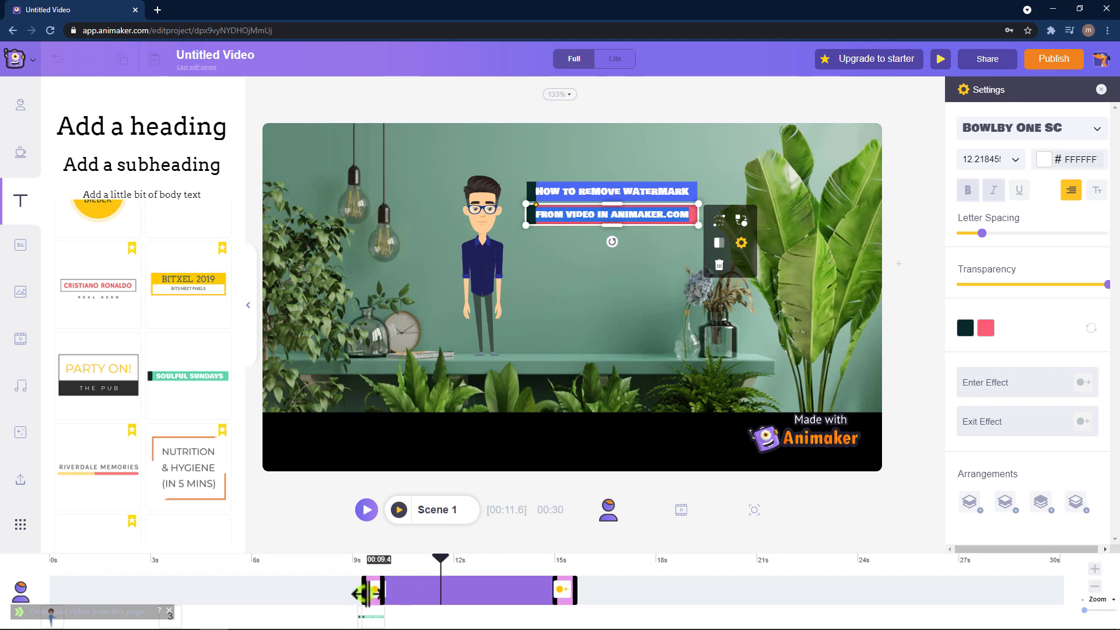
pyautogui.moveTo(358, 593); pyautogui.dragTo(361, 594)
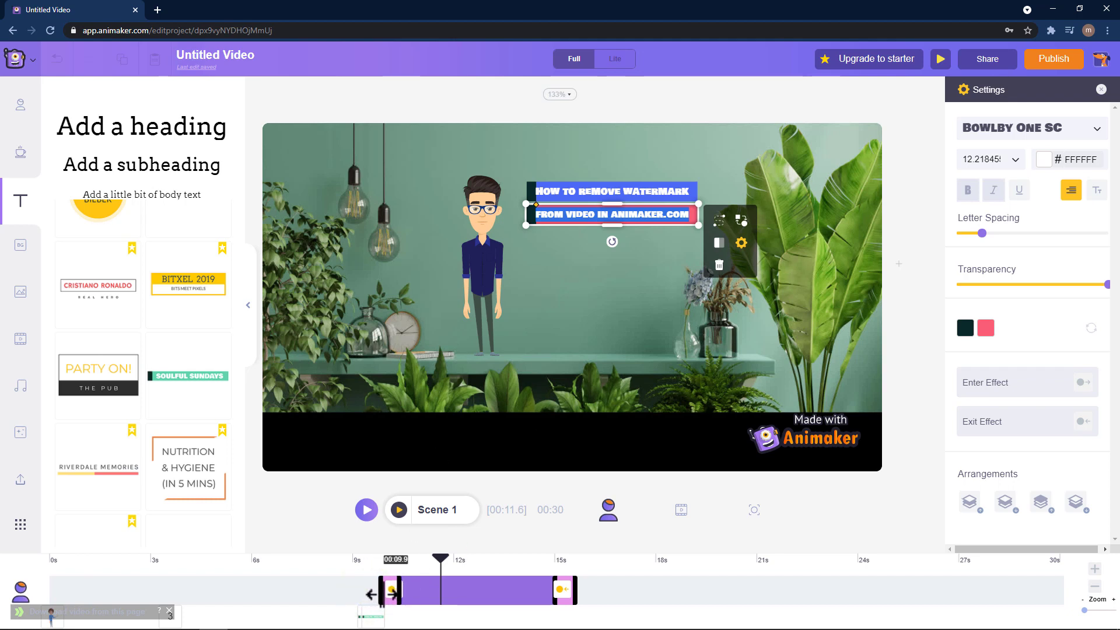
pyautogui.click(343, 561)
pyautogui.click(367, 509)
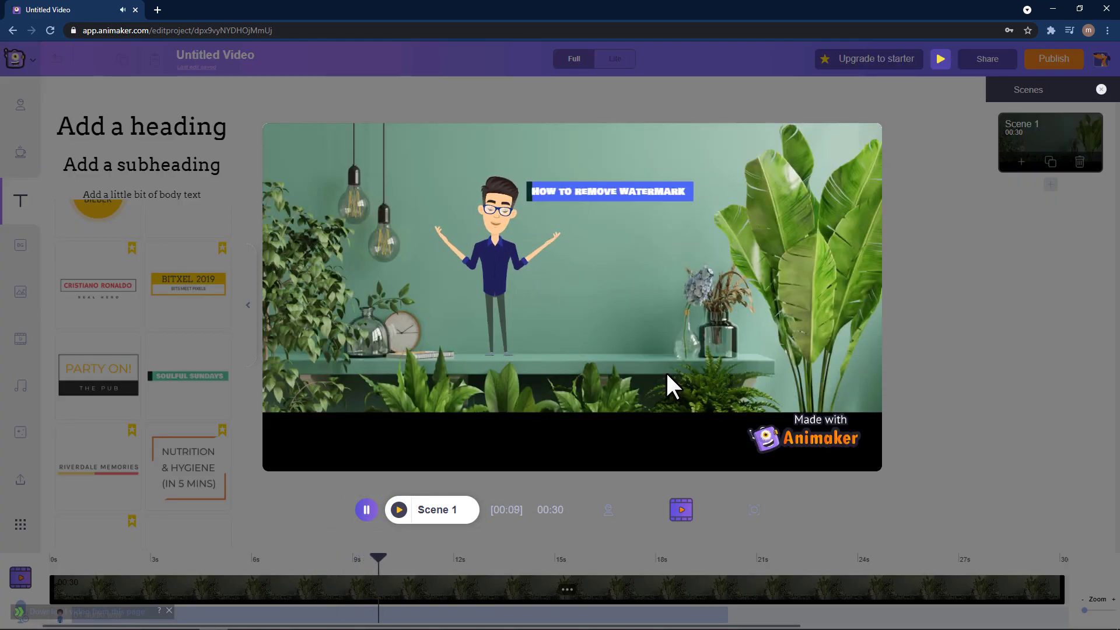
pyautogui.click(365, 511)
# Step: Add the red "SUBSCRIBE" button text template to the scene at 17.4 seconds
pyautogui.click(636, 561)
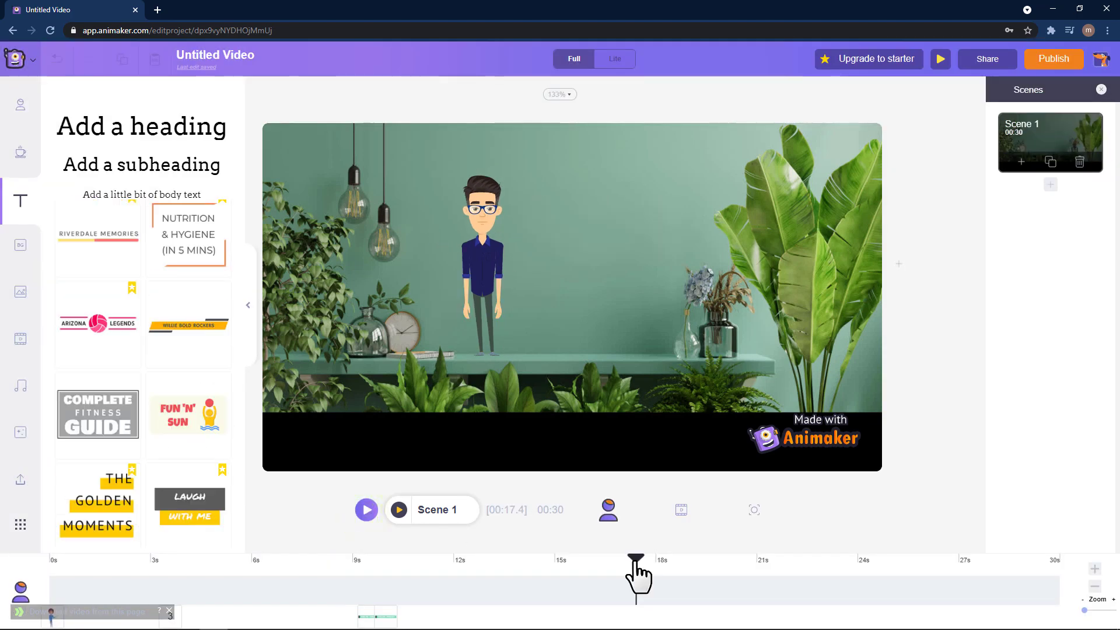
pyautogui.scroll(-6, 99, 358)
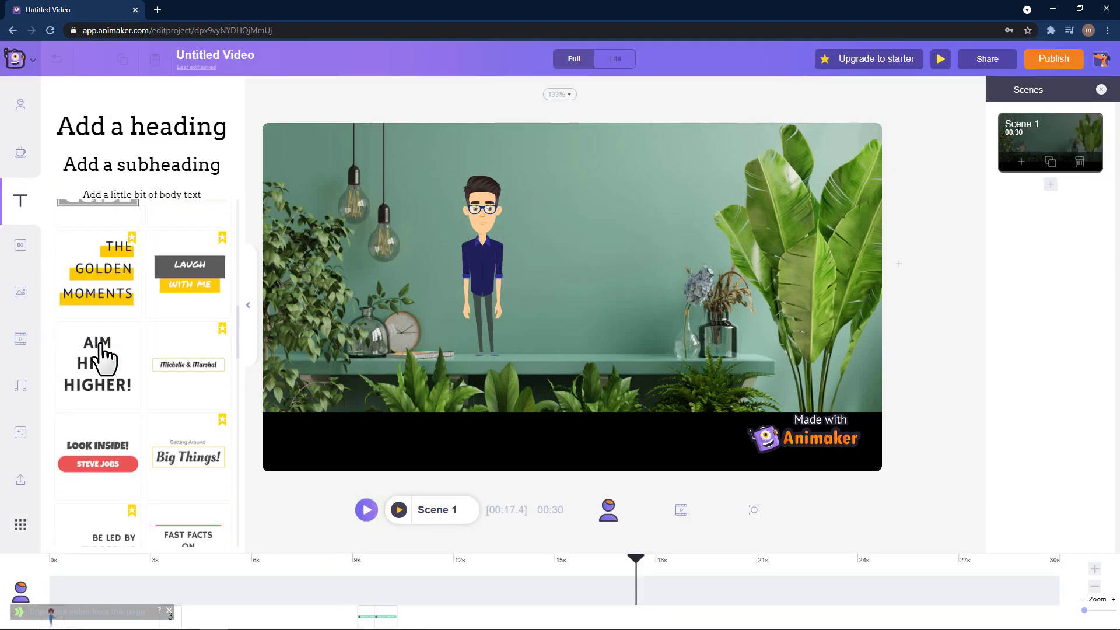
pyautogui.scroll(-5, 142, 385)
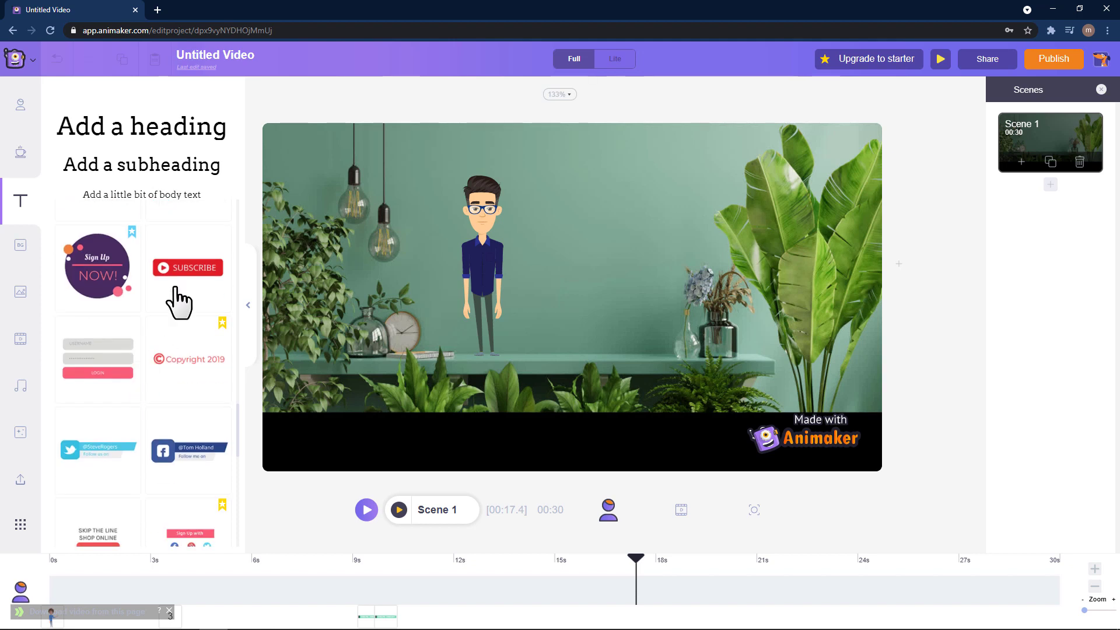
pyautogui.click(204, 279)
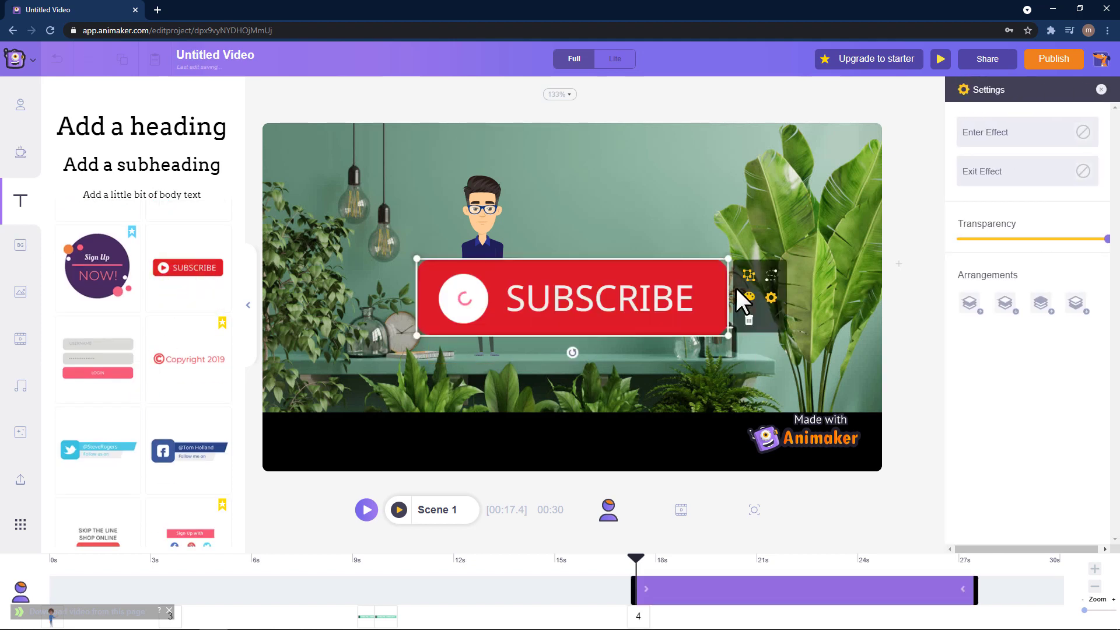
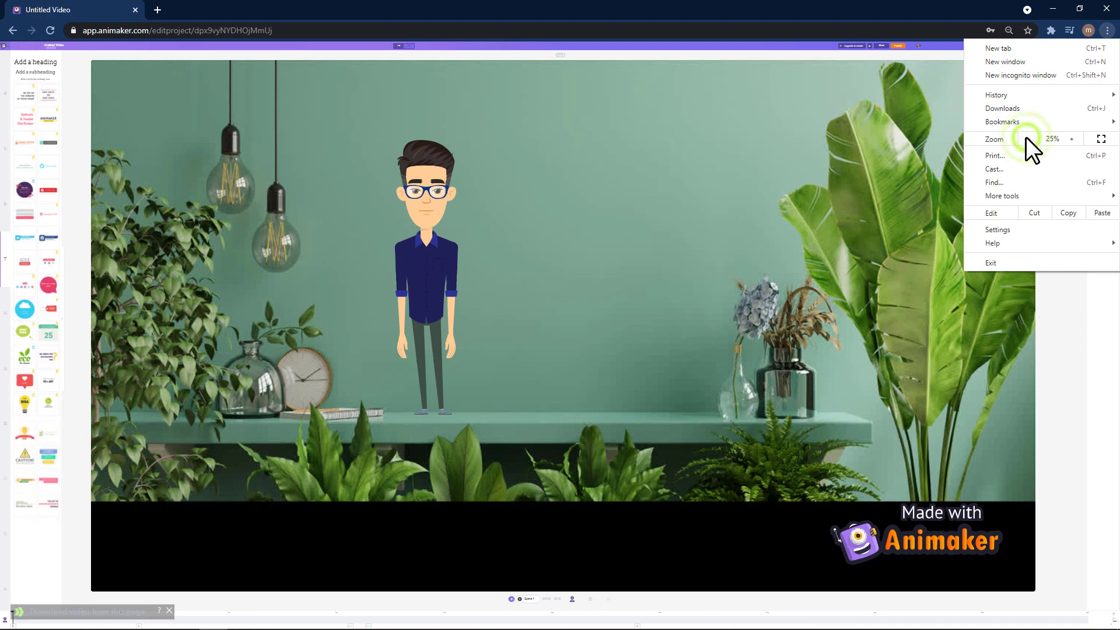
# Step: Close the browser menu, open the Camtasia screen recorder, and bring the Animaker project back on screen behind it
pyautogui.click(1065, 318)
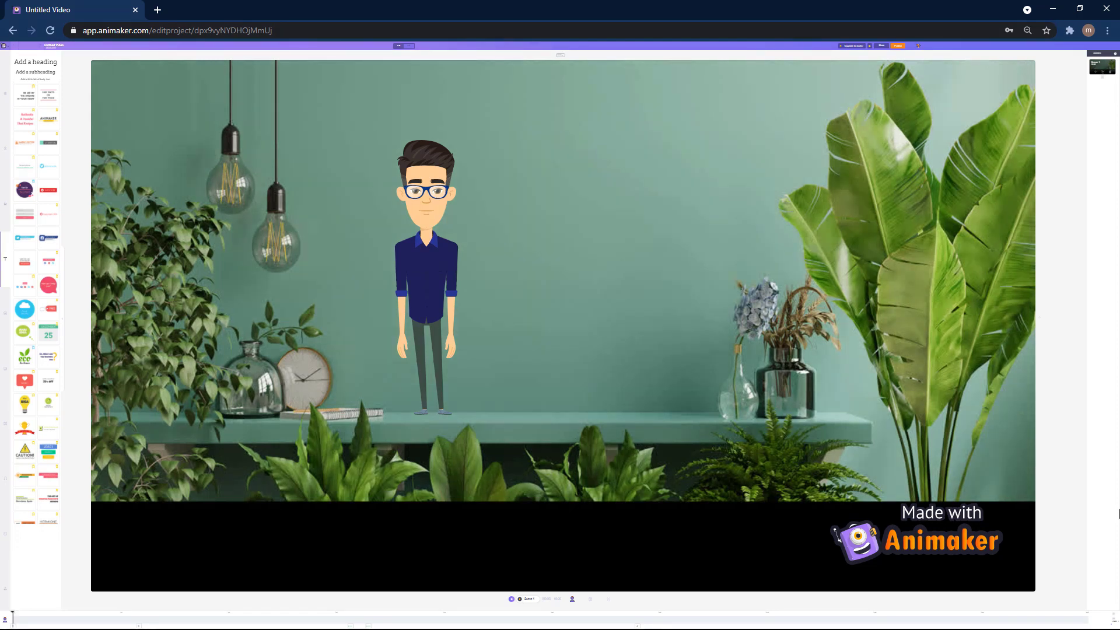
pyautogui.click(1053, 9)
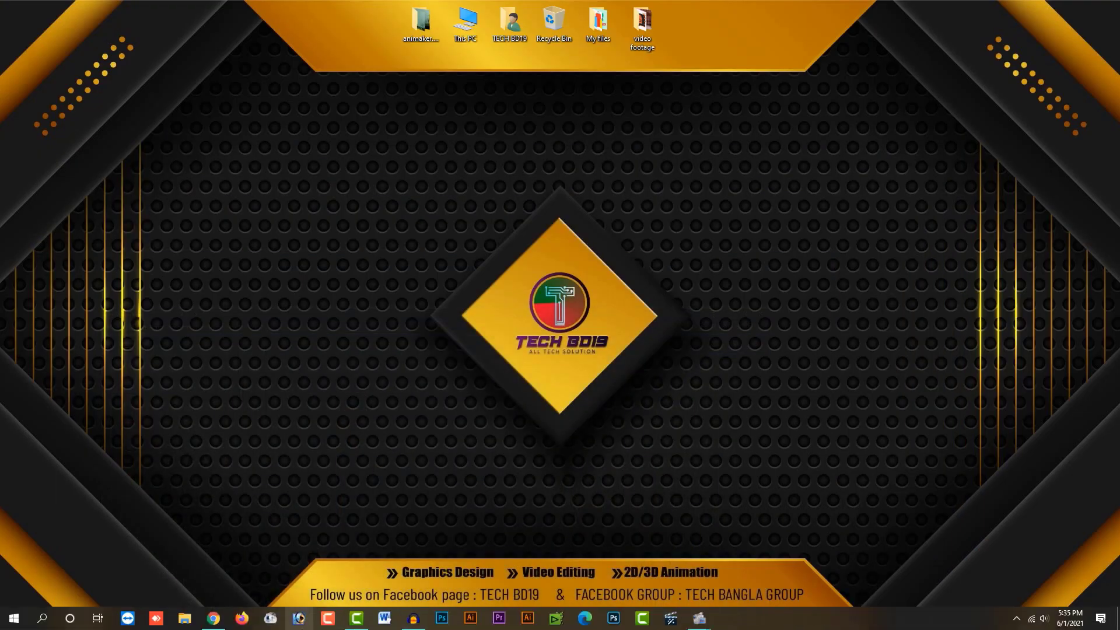
pyautogui.click(328, 619)
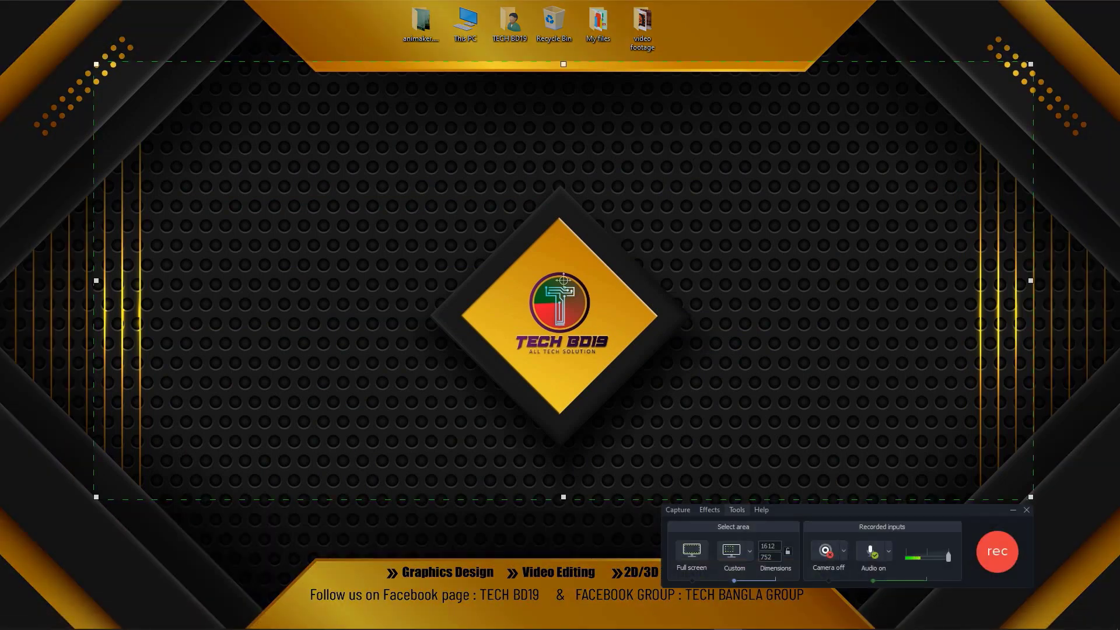
pyautogui.click(213, 618)
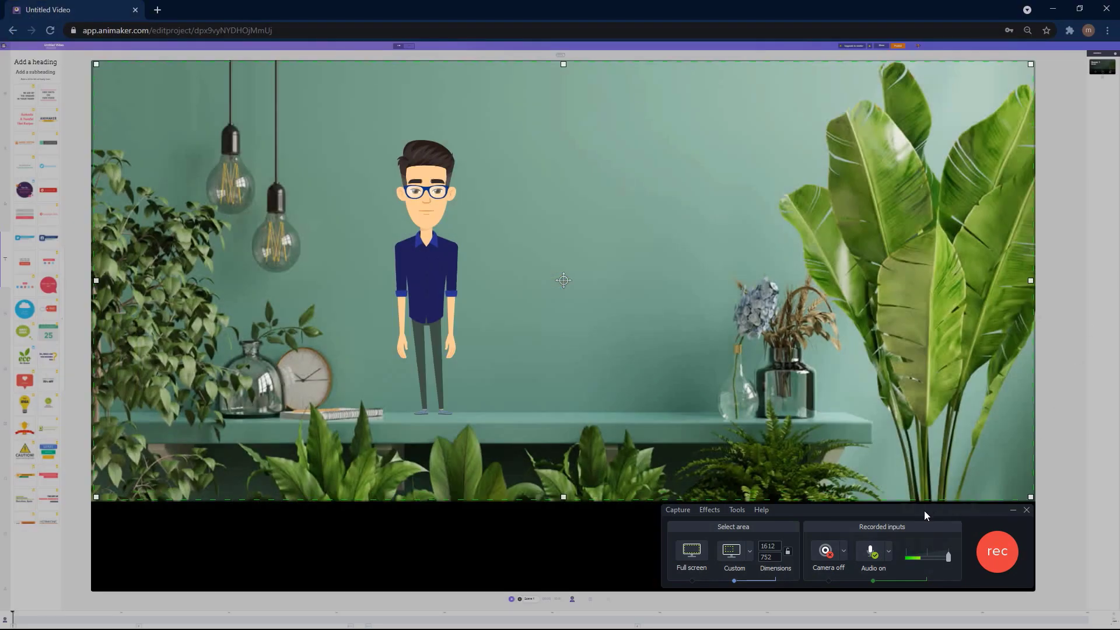
# Step: Set a custom 1612 × 753 recording area covering the scene above the watermark strip, and record the playing scene
pyautogui.click(691, 551)
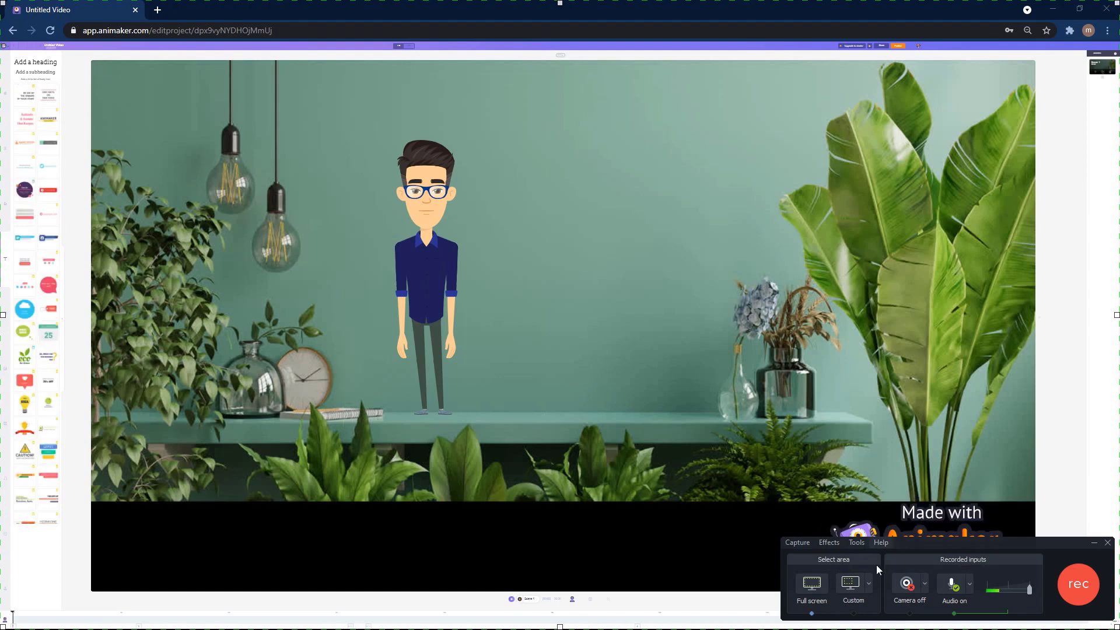
pyautogui.click(853, 584)
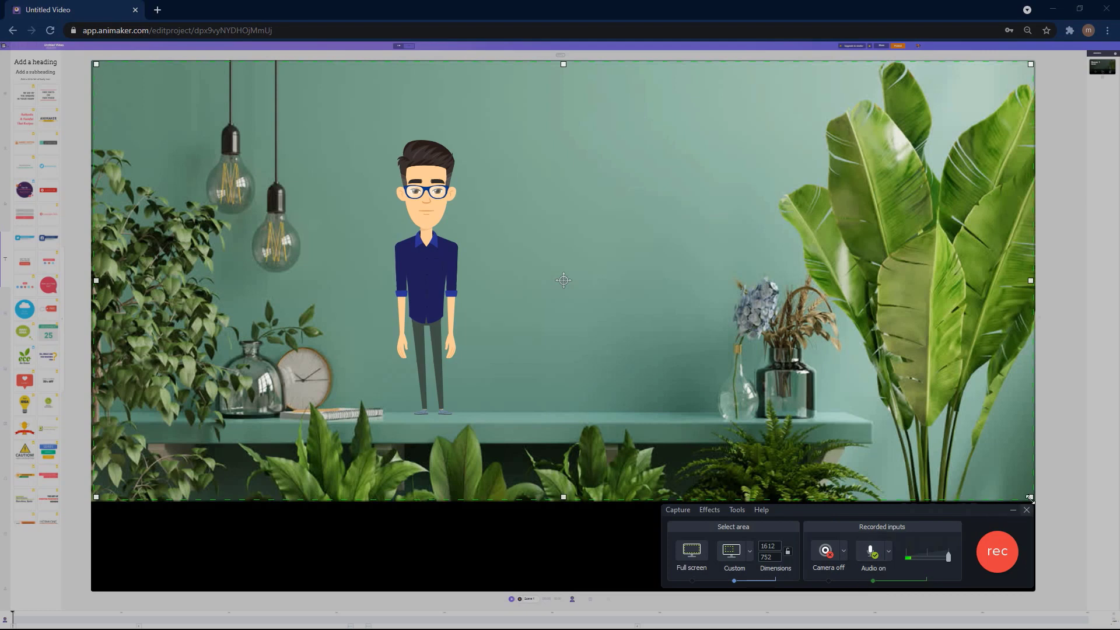
pyautogui.moveTo(1030, 499)
pyautogui.mouseDown()
pyautogui.moveTo(997, 449)
pyautogui.moveTo(1031, 499)
pyautogui.mouseUp()
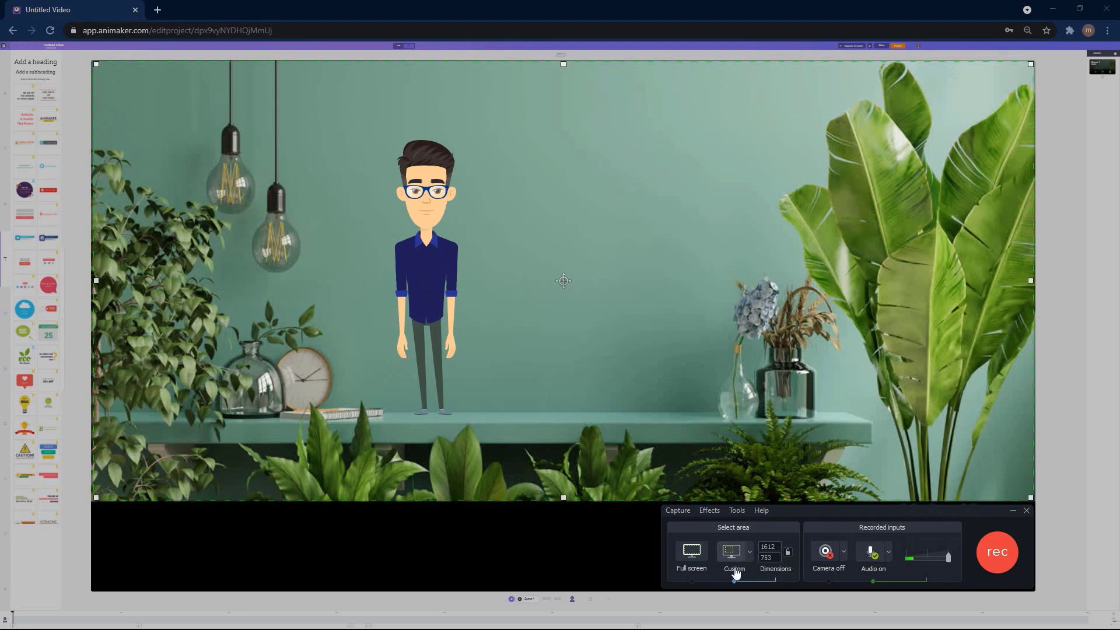
pyautogui.click(1000, 554)
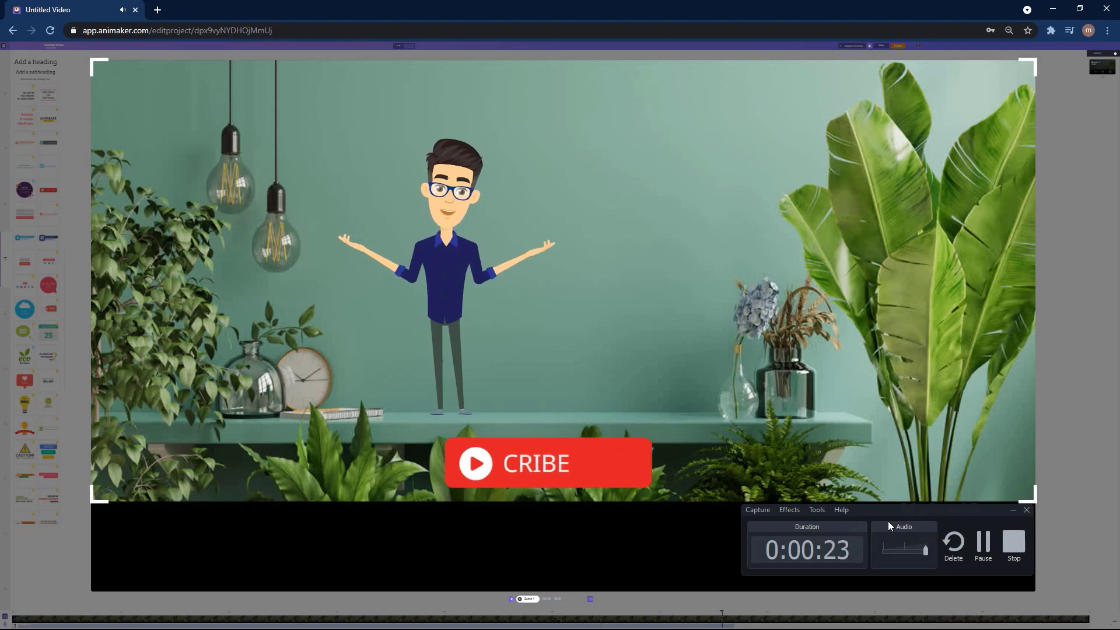
pyautogui.click(1006, 544)
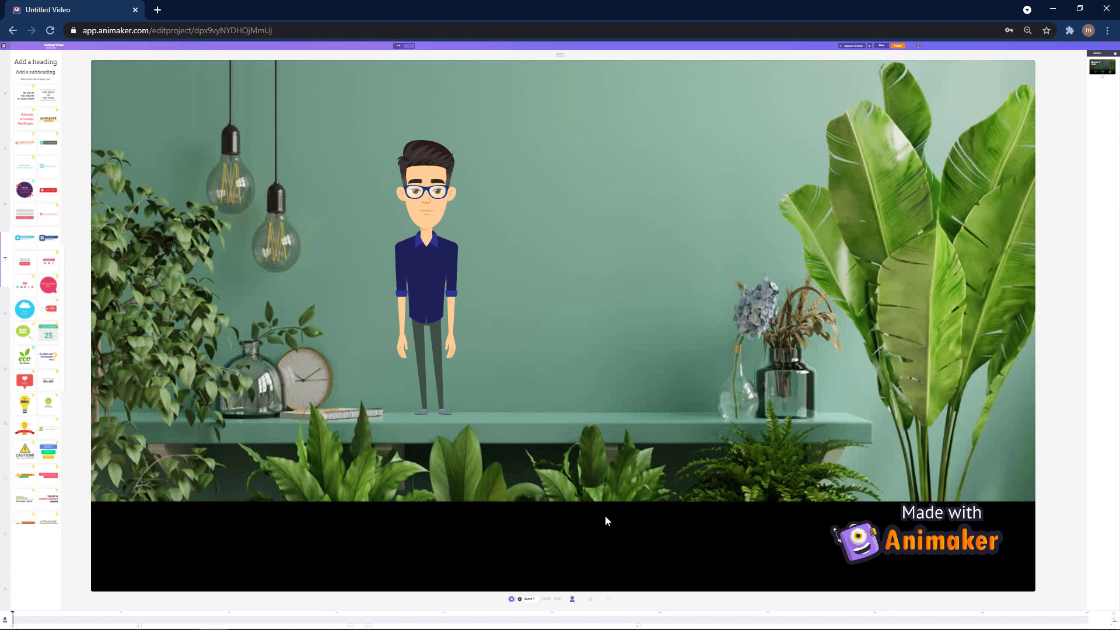
# Step: Switch to Camtasia and import the new Rec 06-01-21 screen recording into the project's media
pyautogui.click(1053, 9)
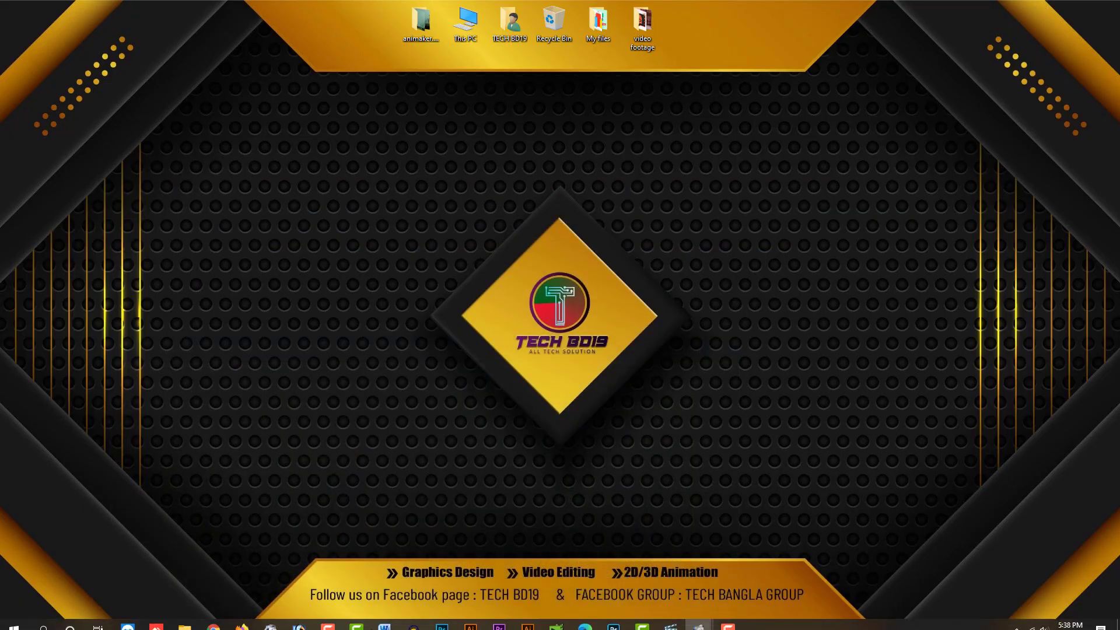
pyautogui.click(355, 625)
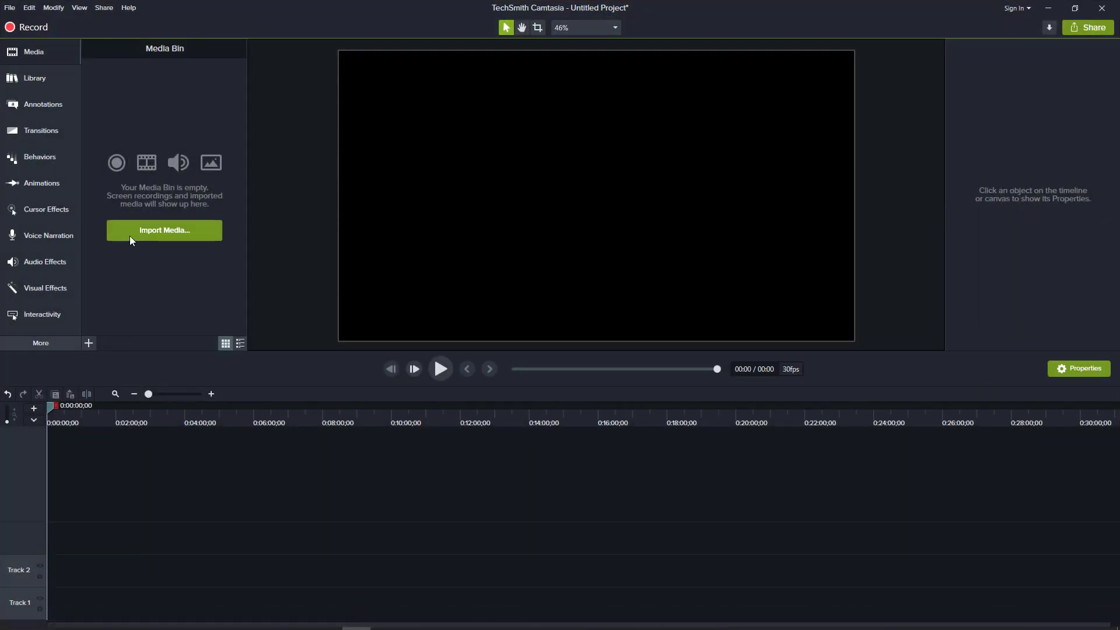
pyautogui.click(146, 223)
pyautogui.doubleClick(528, 100)
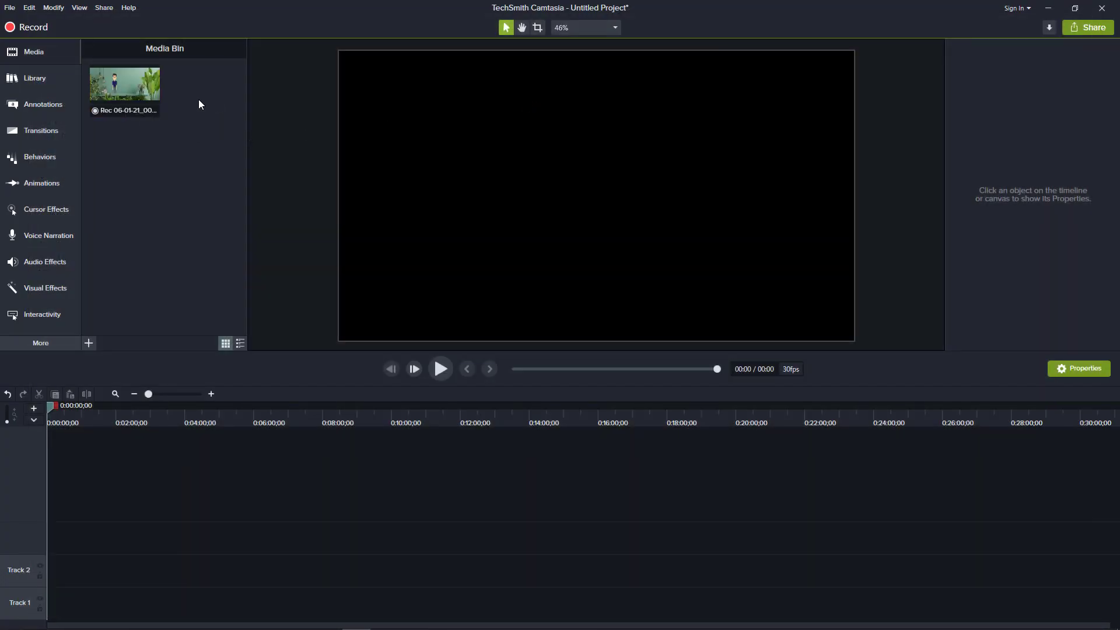
# Step: Place the recording at the start of Track 2, scale it to 143.6% to fill the canvas height, and shift it to X -197.6
pyautogui.click(136, 97)
pyautogui.moveTo(137, 97); pyautogui.dragTo(46, 557)
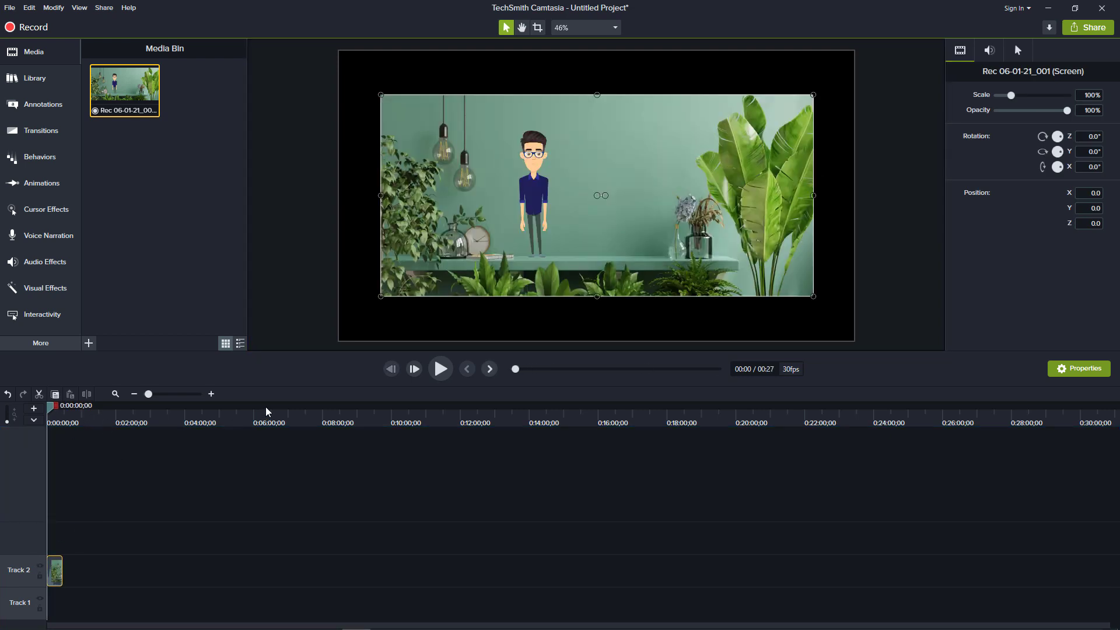
pyautogui.scroll(2, 127, 484)
pyautogui.scroll(3, 73, 517)
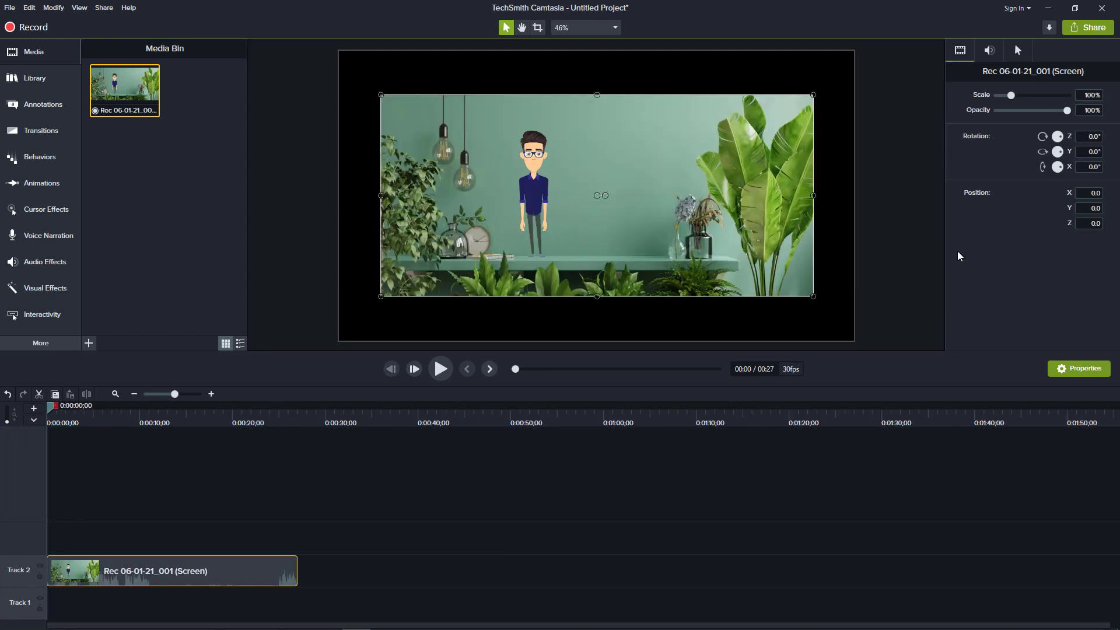
pyautogui.moveTo(813, 296); pyautogui.dragTo(856, 341)
pyautogui.moveTo(562, 259); pyautogui.dragTo(495, 263)
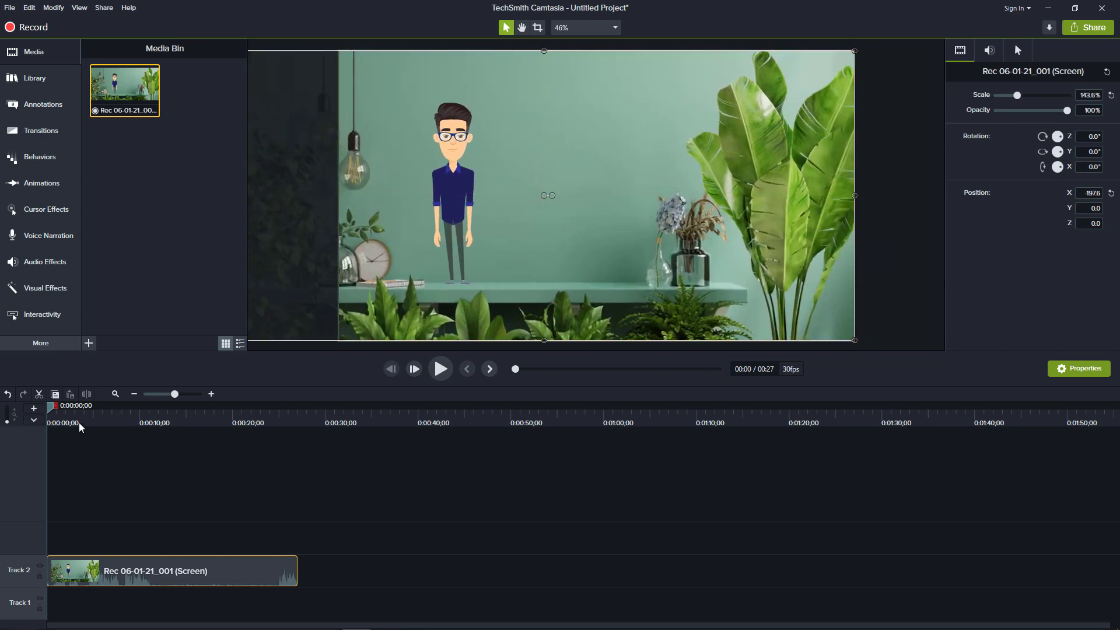
# Step: Add a pan animation to the clip ending at 0:00:13;12, with position X -154.1 at its start and X 148.1 at its end
pyautogui.click(100, 424)
pyautogui.click(104, 426)
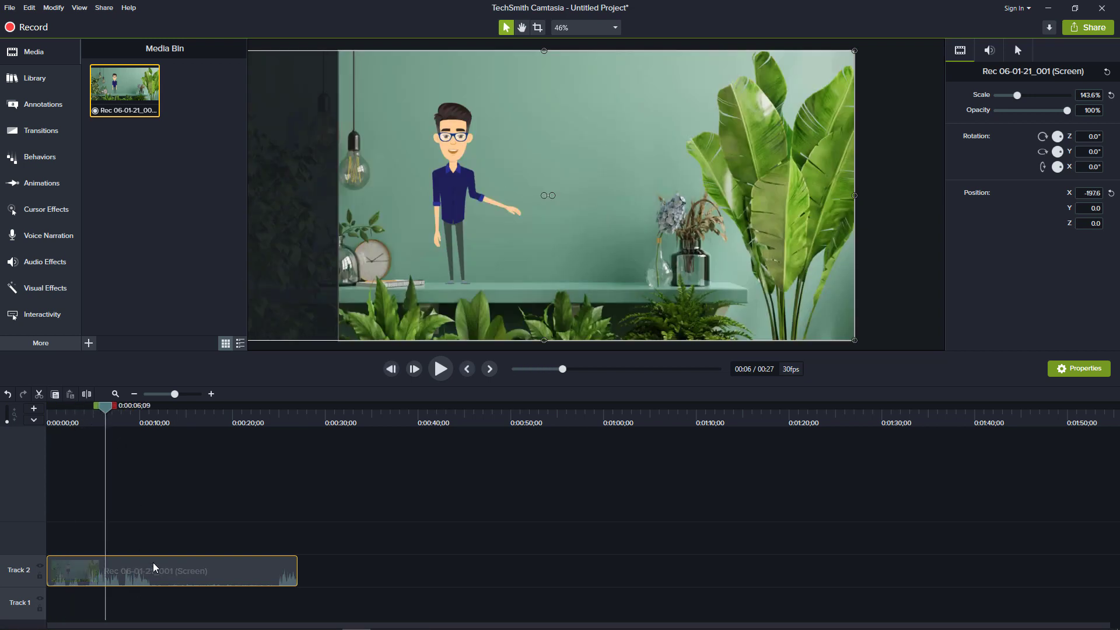
pyautogui.hotkey('shift', 'a')
pyautogui.moveTo(106, 571); pyautogui.dragTo(171, 571)
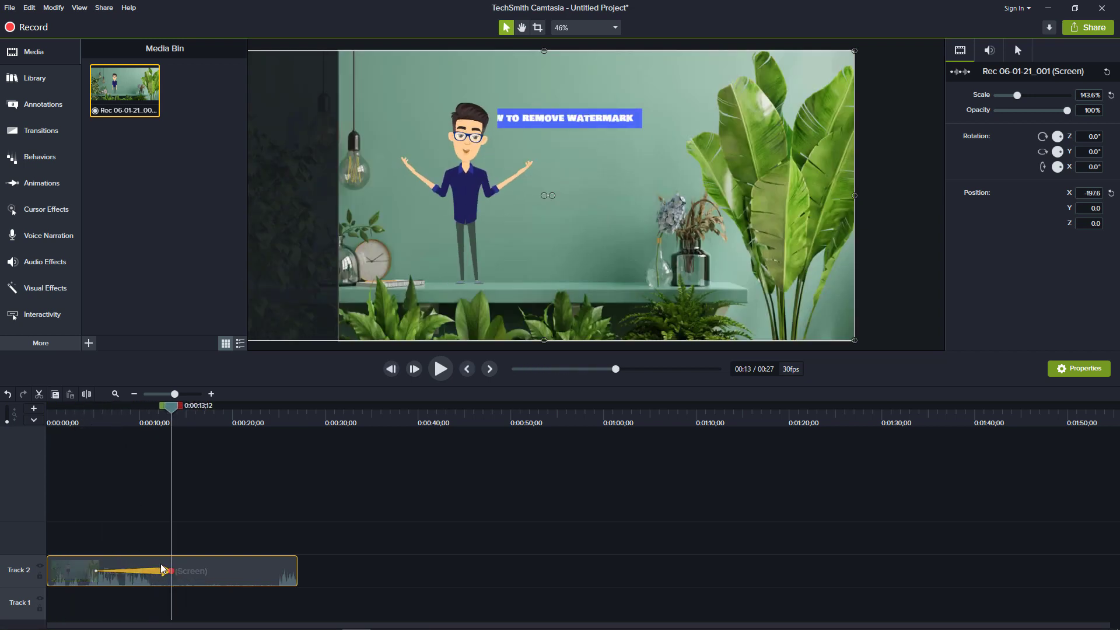
pyautogui.click(96, 571)
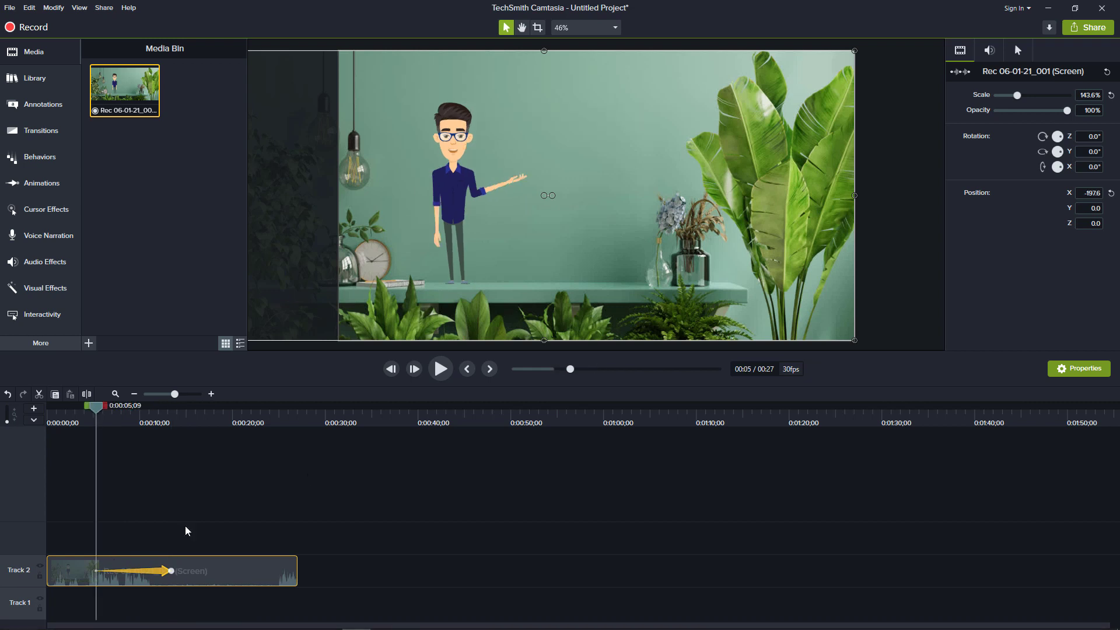
pyautogui.moveTo(729, 271); pyautogui.dragTo(742, 269)
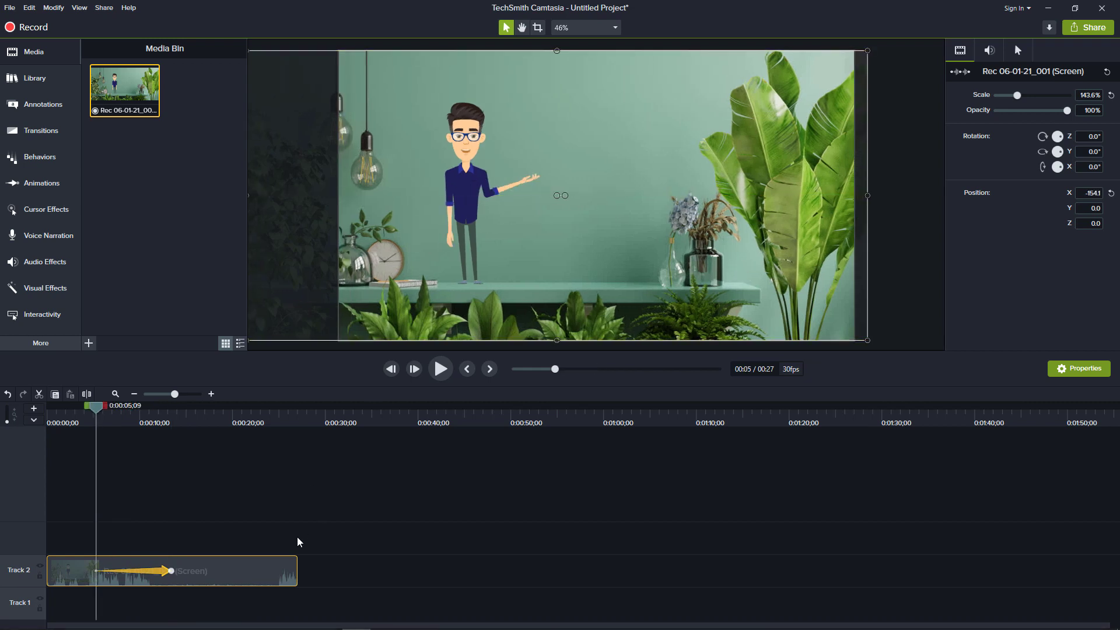
pyautogui.click(171, 571)
pyautogui.moveTo(525, 234); pyautogui.dragTo(633, 235)
# Step: Move the pan animation earlier so that it starts close to the beginning of the clip
pyautogui.rightClick(158, 570)
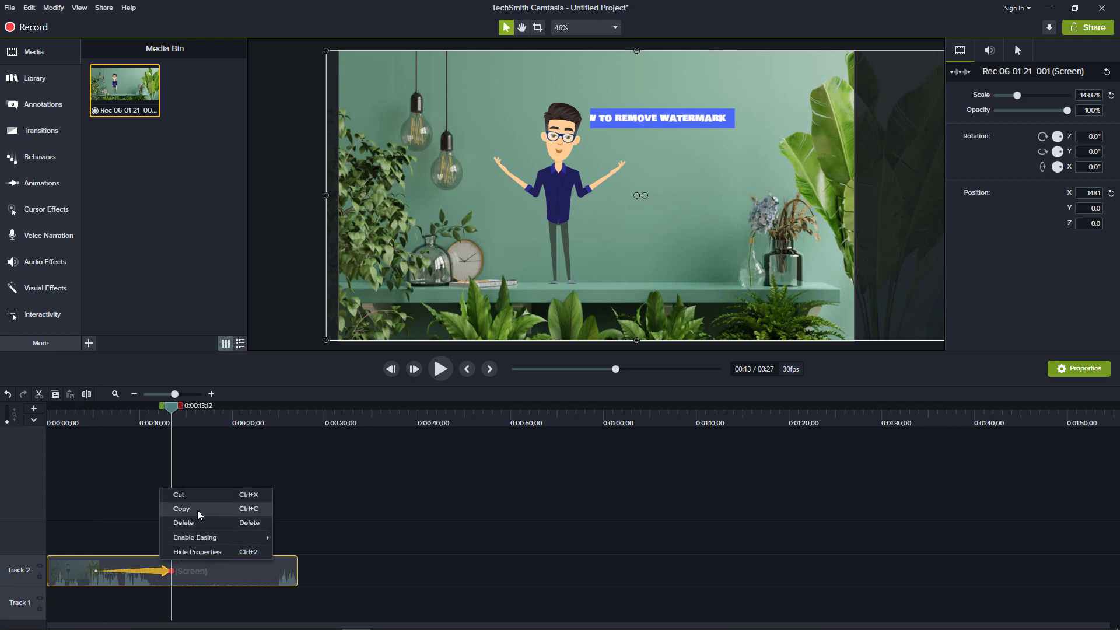
pyautogui.click(239, 571)
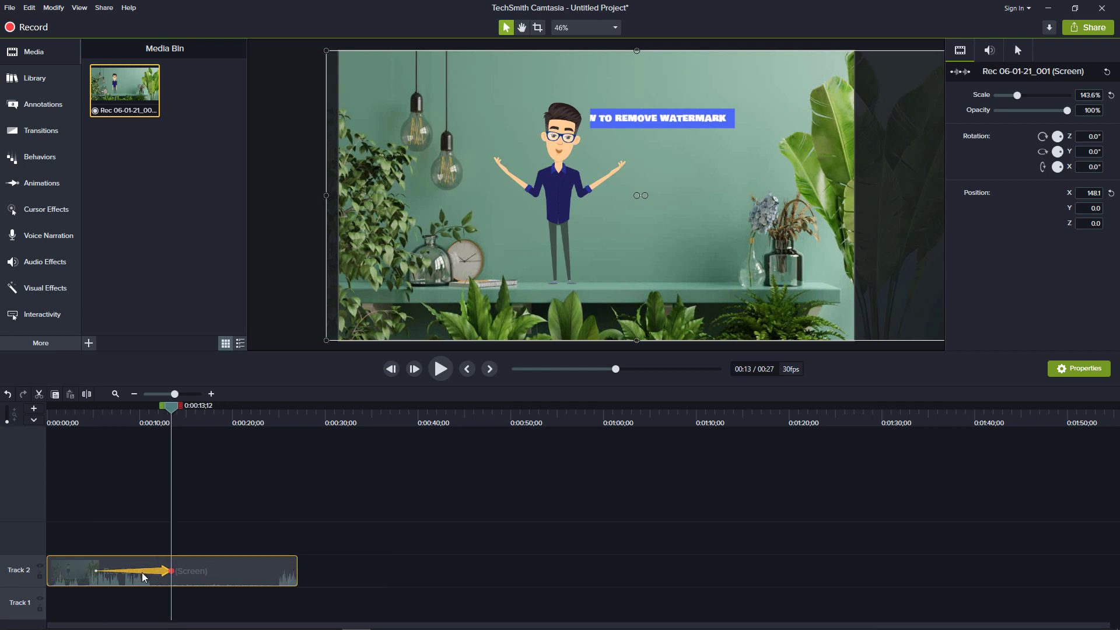
pyautogui.moveTo(143, 573); pyautogui.dragTo(101, 572)
# Step: Add a second animation ending at 0:00:21;02 that zooms the clip to 215.3% with position X 515.5 and Y -95.7
pyautogui.moveTo(216, 414); pyautogui.dragTo(244, 495)
pyautogui.click(252, 564)
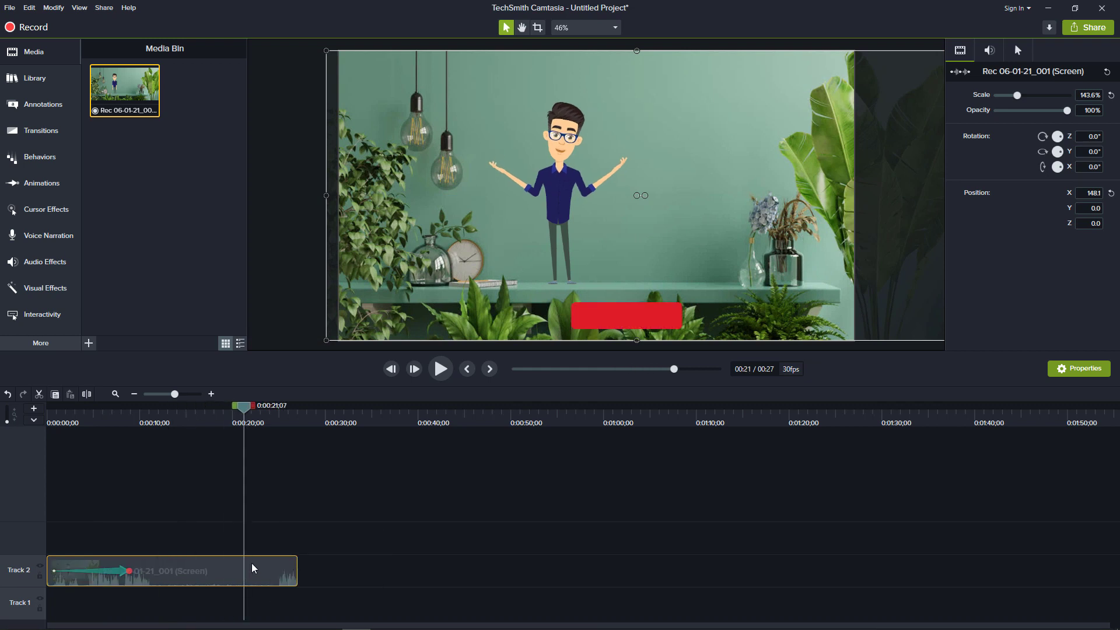
pyautogui.hotkey('shift', 'a')
pyautogui.moveTo(244, 571)
pyautogui.mouseDown()
pyautogui.moveTo(298, 571)
pyautogui.moveTo(243, 571)
pyautogui.mouseUp()
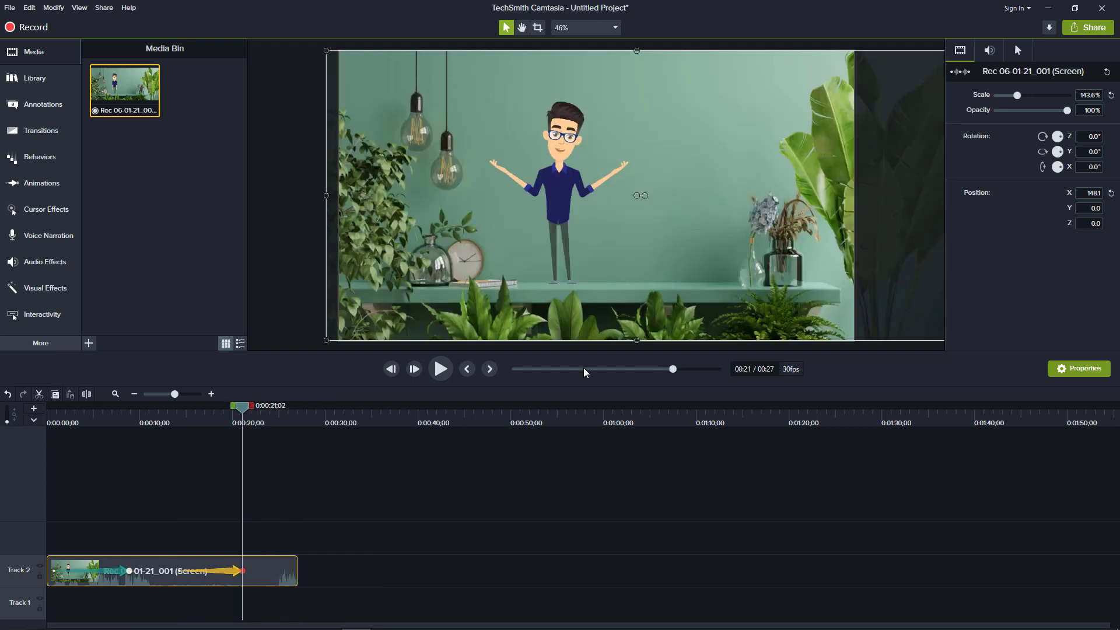
pyautogui.moveTo(637, 341); pyautogui.dragTo(635, 429)
pyautogui.moveTo(585, 247); pyautogui.dragTo(683, 272)
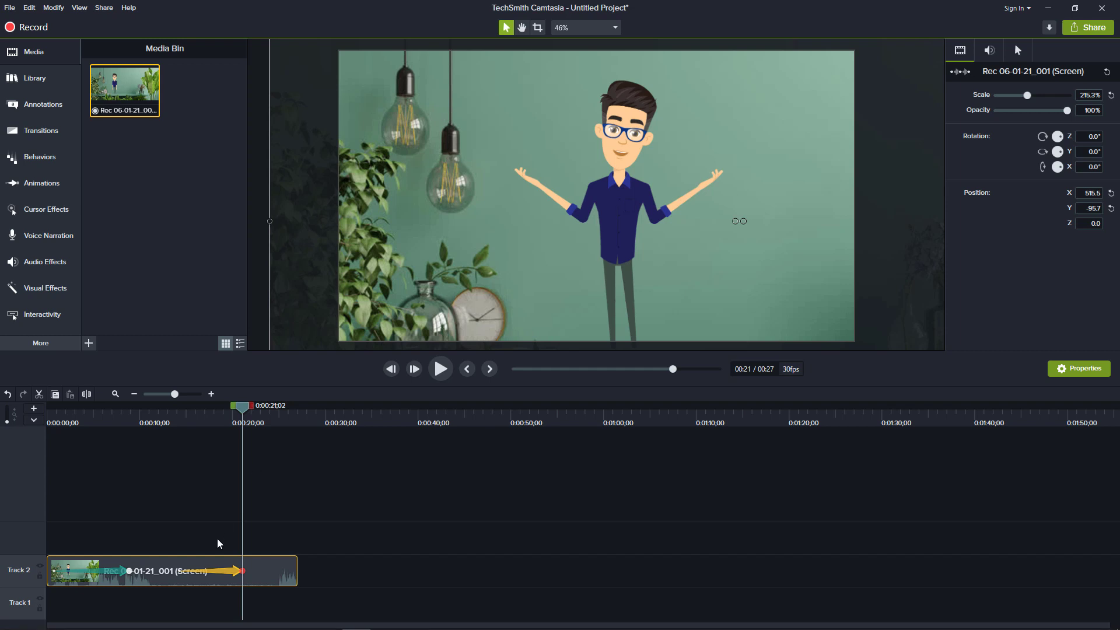
pyautogui.click(244, 571)
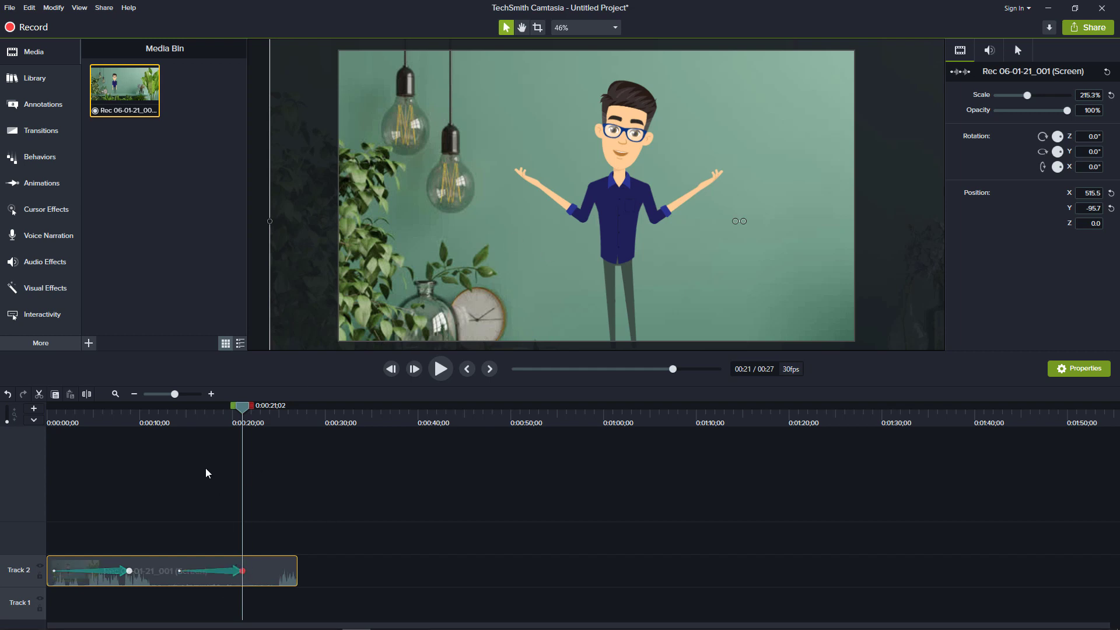
# Step: Shorten the zoom animation to end at about 16 seconds and play the timeline to check both animations
pyautogui.moveTo(60, 416); pyautogui.dragTo(48, 417)
pyautogui.press('space')
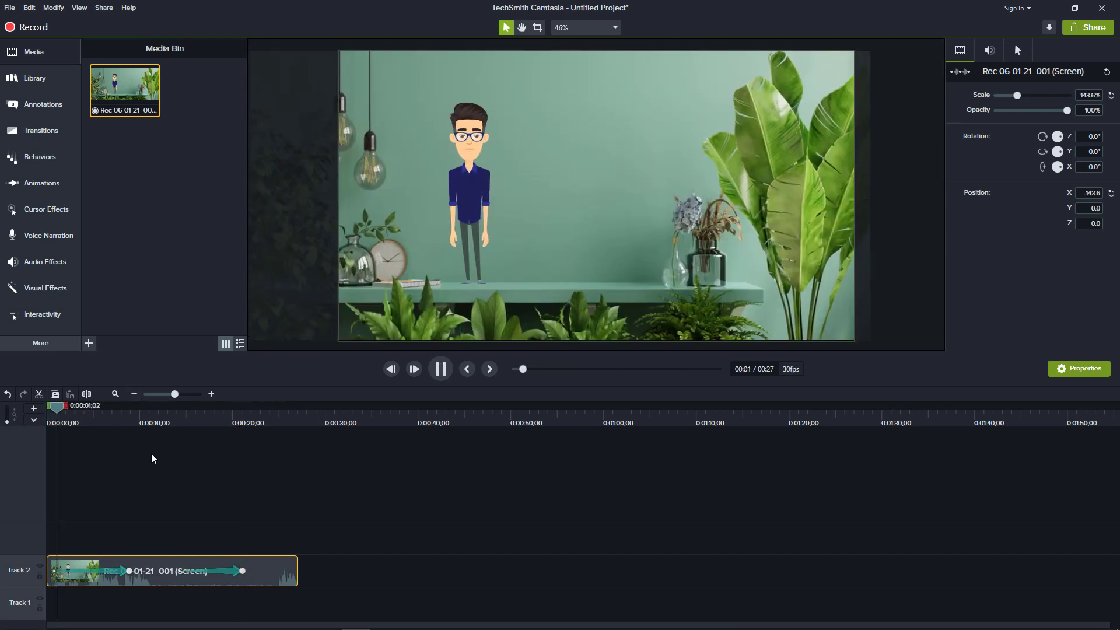
pyautogui.moveTo(242, 571); pyautogui.dragTo(199, 572)
pyautogui.click(180, 423)
pyautogui.press('space')
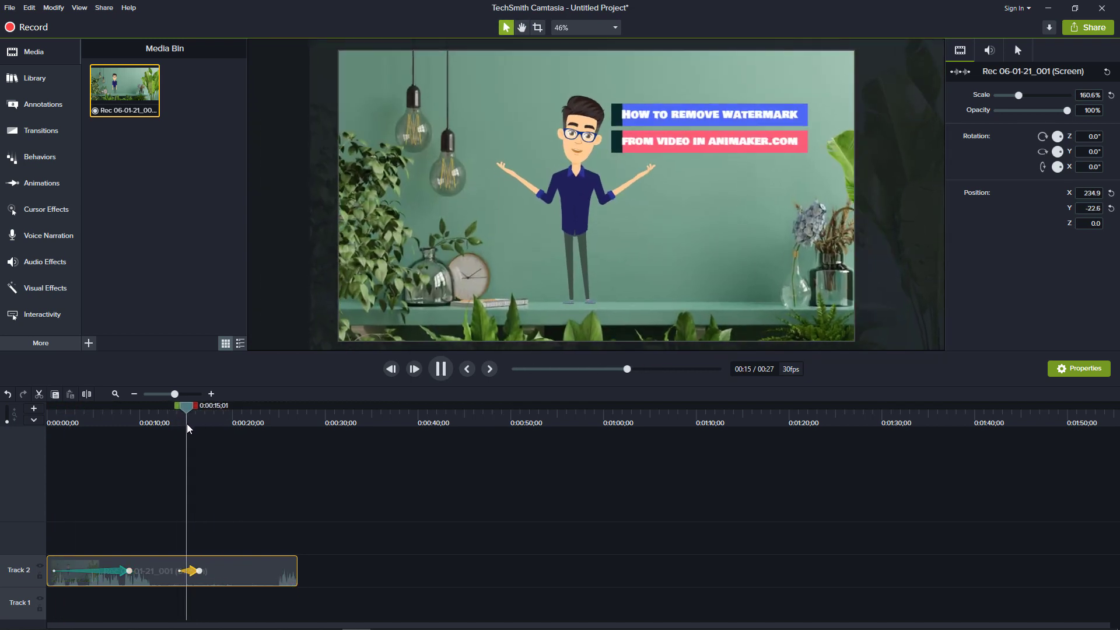
pyautogui.press('space')
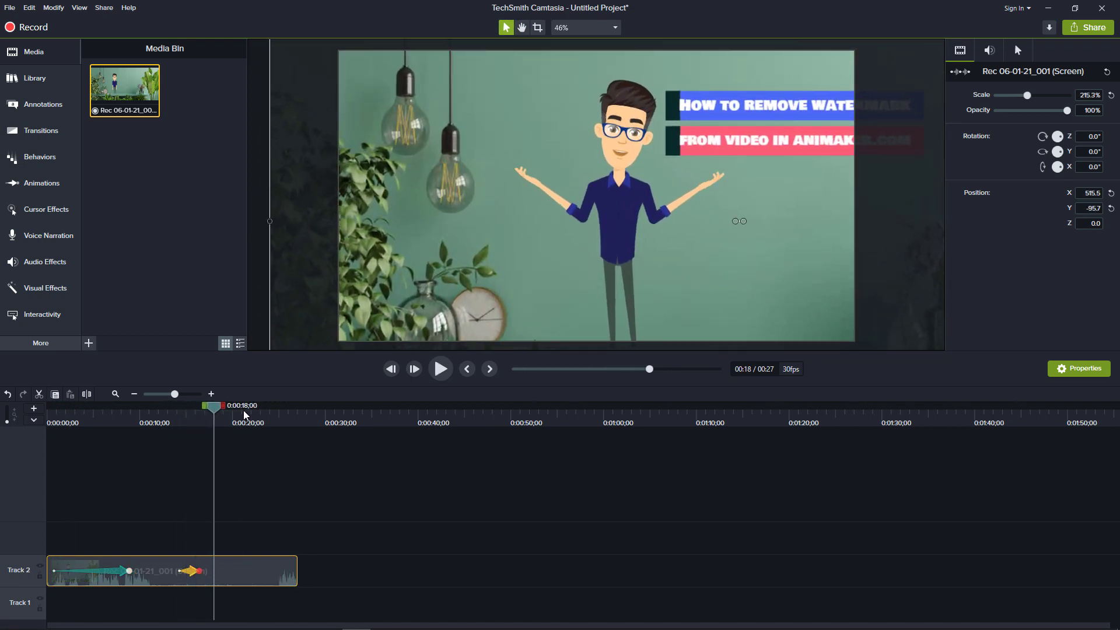
# Step: Minimize Camtasia and switch back to the Animaker project in the browser
pyautogui.click(1049, 10)
pyautogui.moveTo(537, 629)
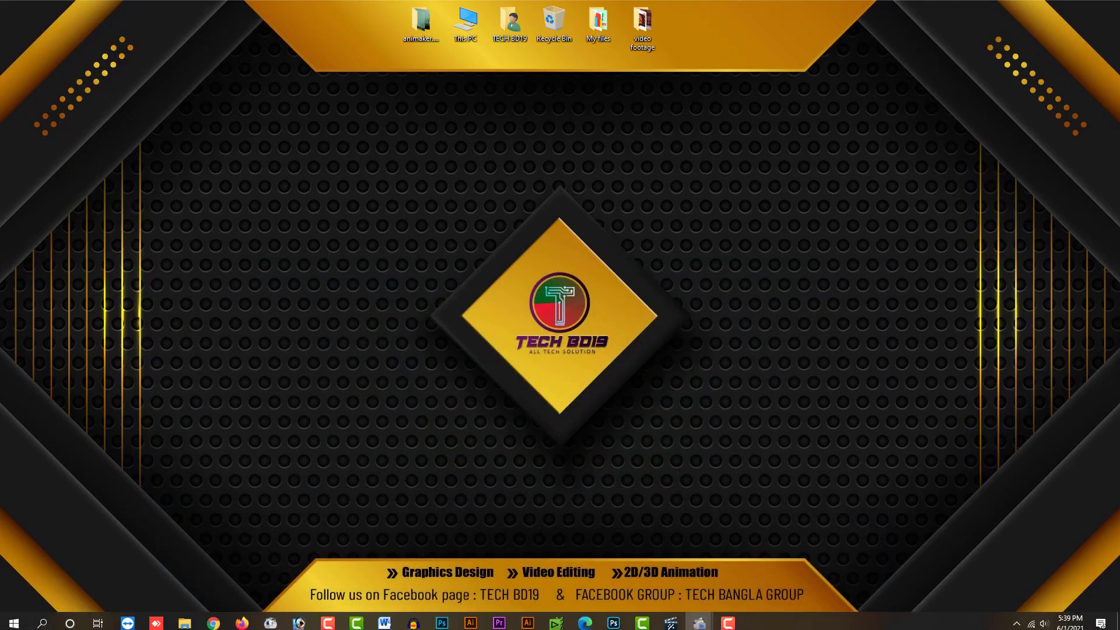
pyautogui.click(213, 623)
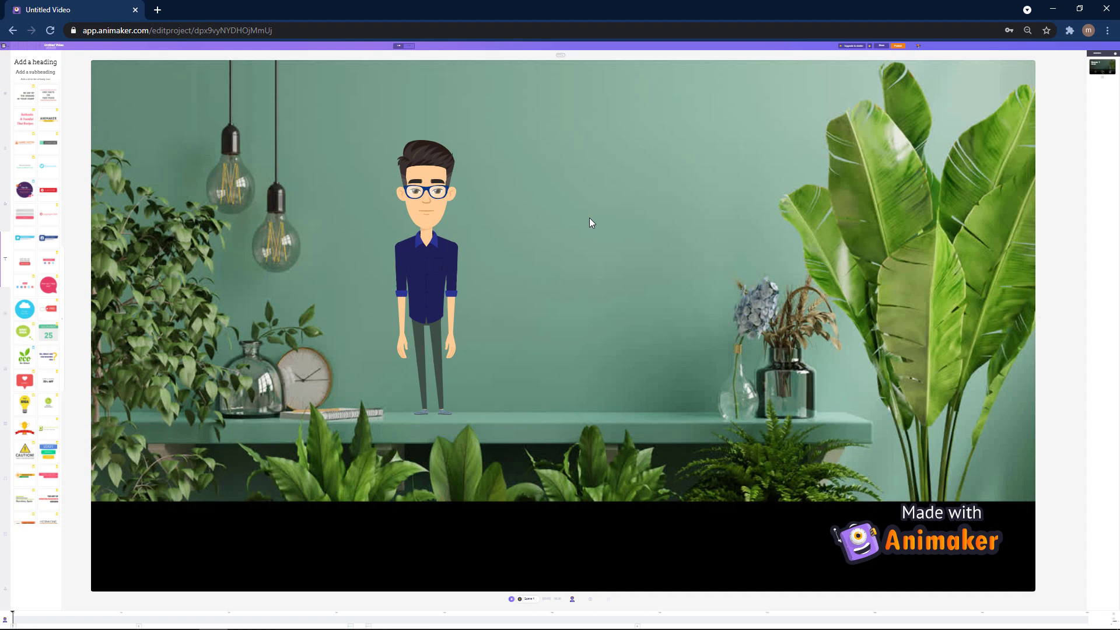